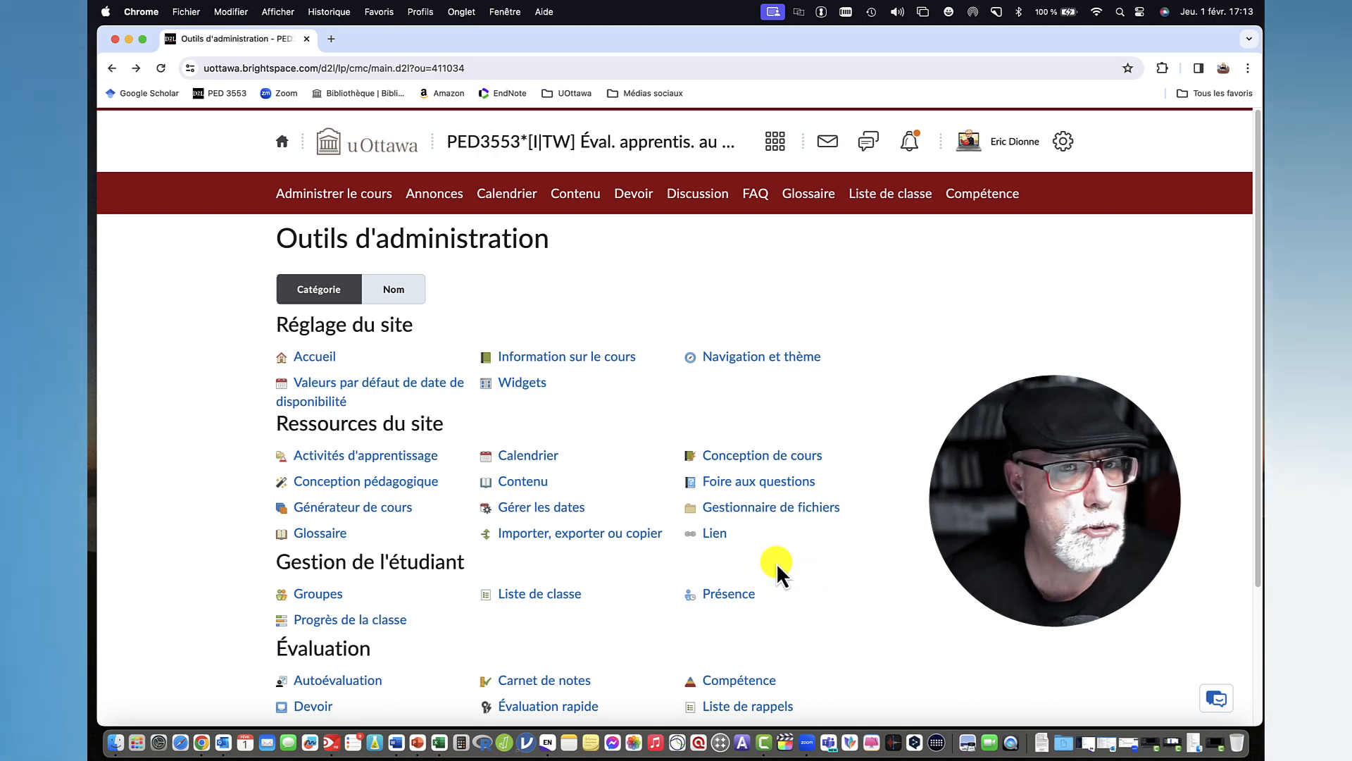
Open the course's Rubriques tool from the administration tools and create a new rubric.
scroll(751, 552, "down", 2)
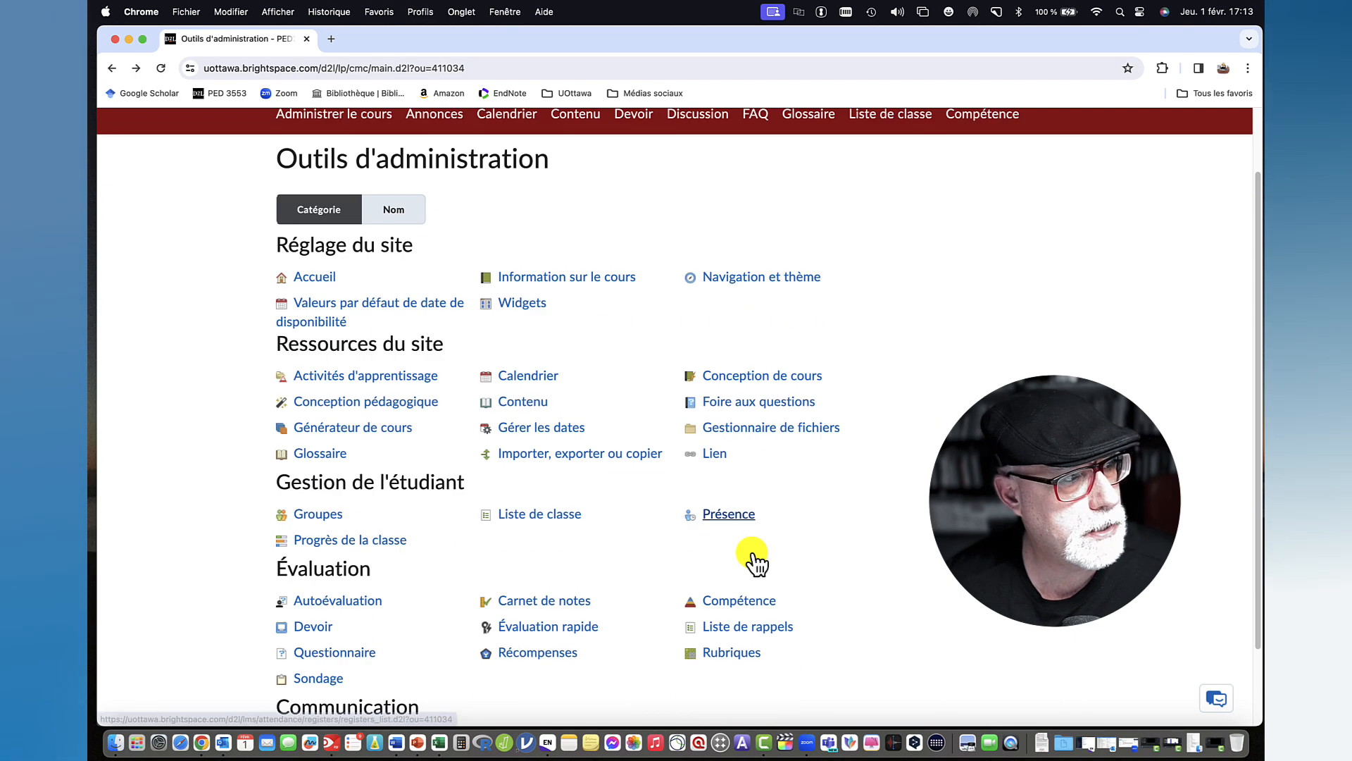
scroll(751, 553, "down", 1)
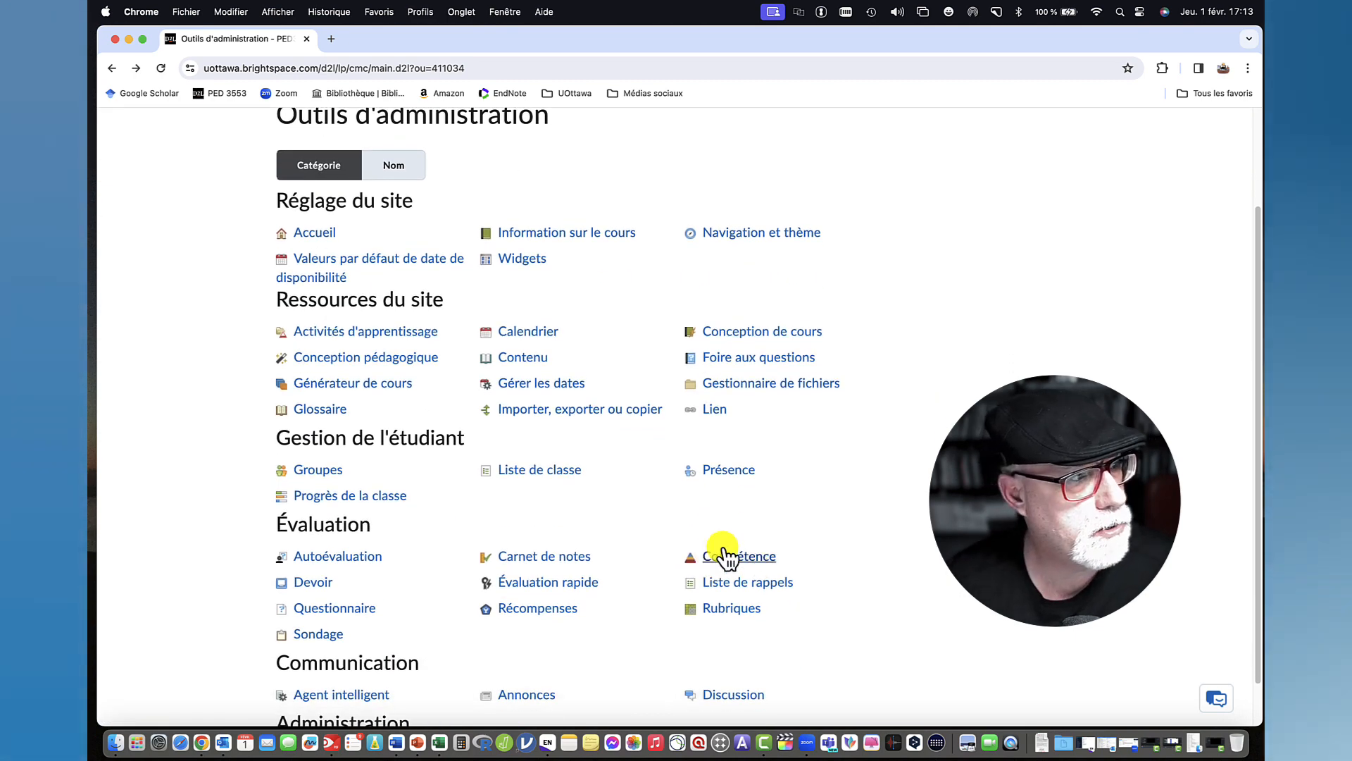
scroll(559, 442, "up", 1)
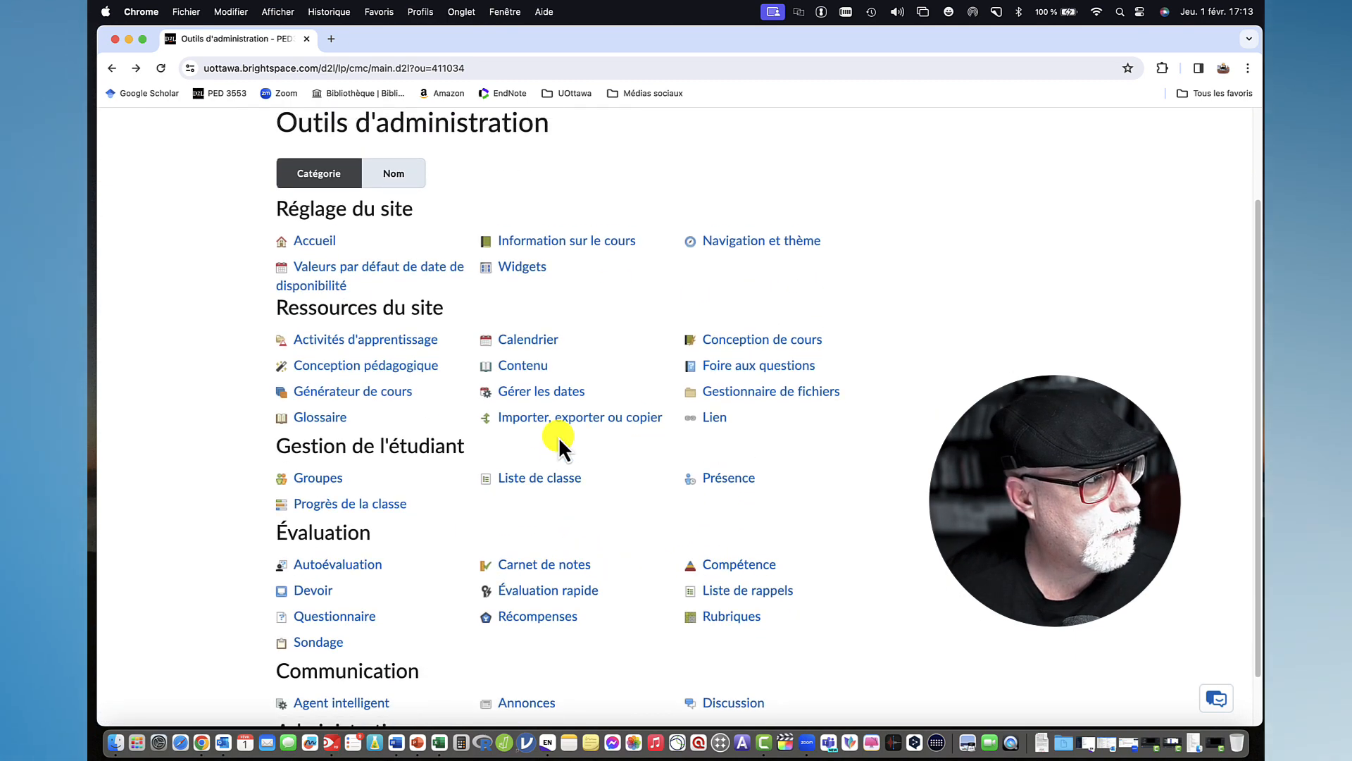
scroll(559, 442, "up", 1)
scroll(560, 442, "down", 3)
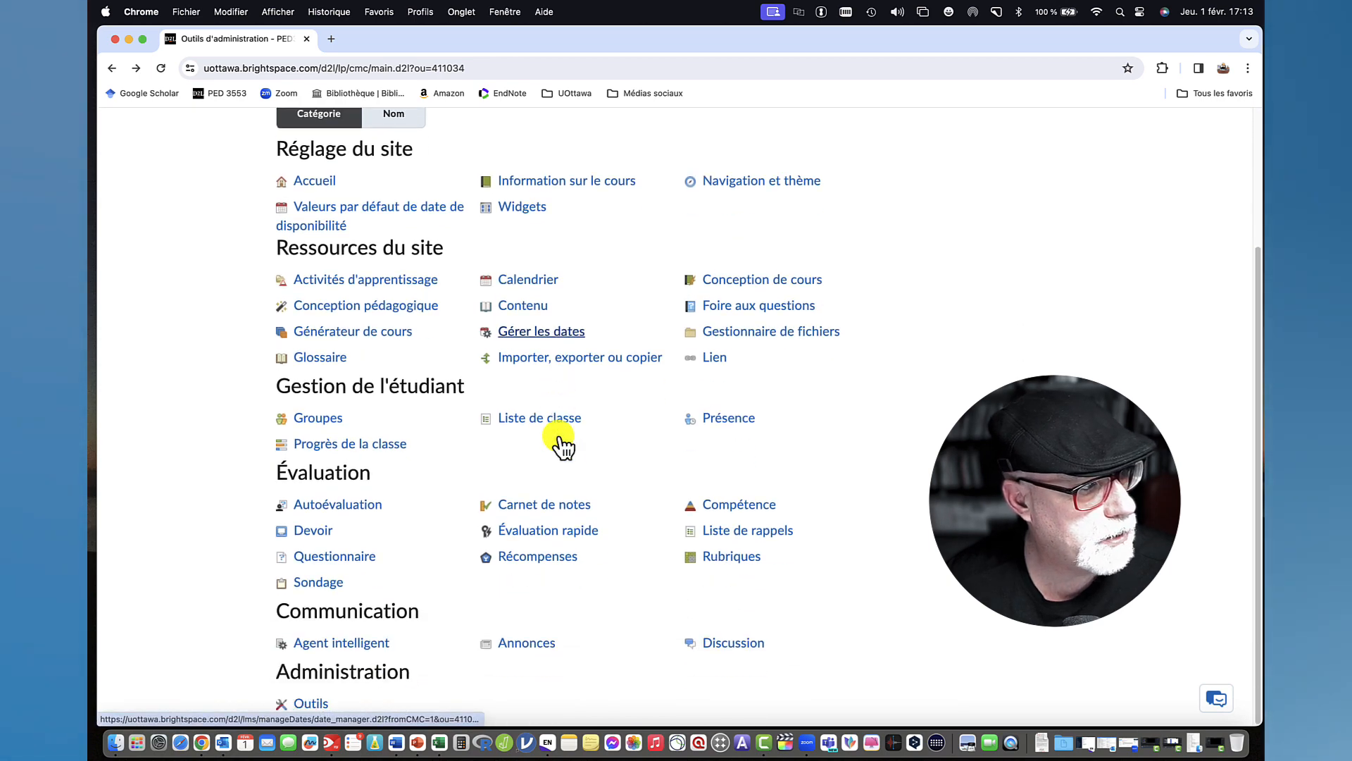
scroll(563, 445, "up", 1)
left_click(726, 567)
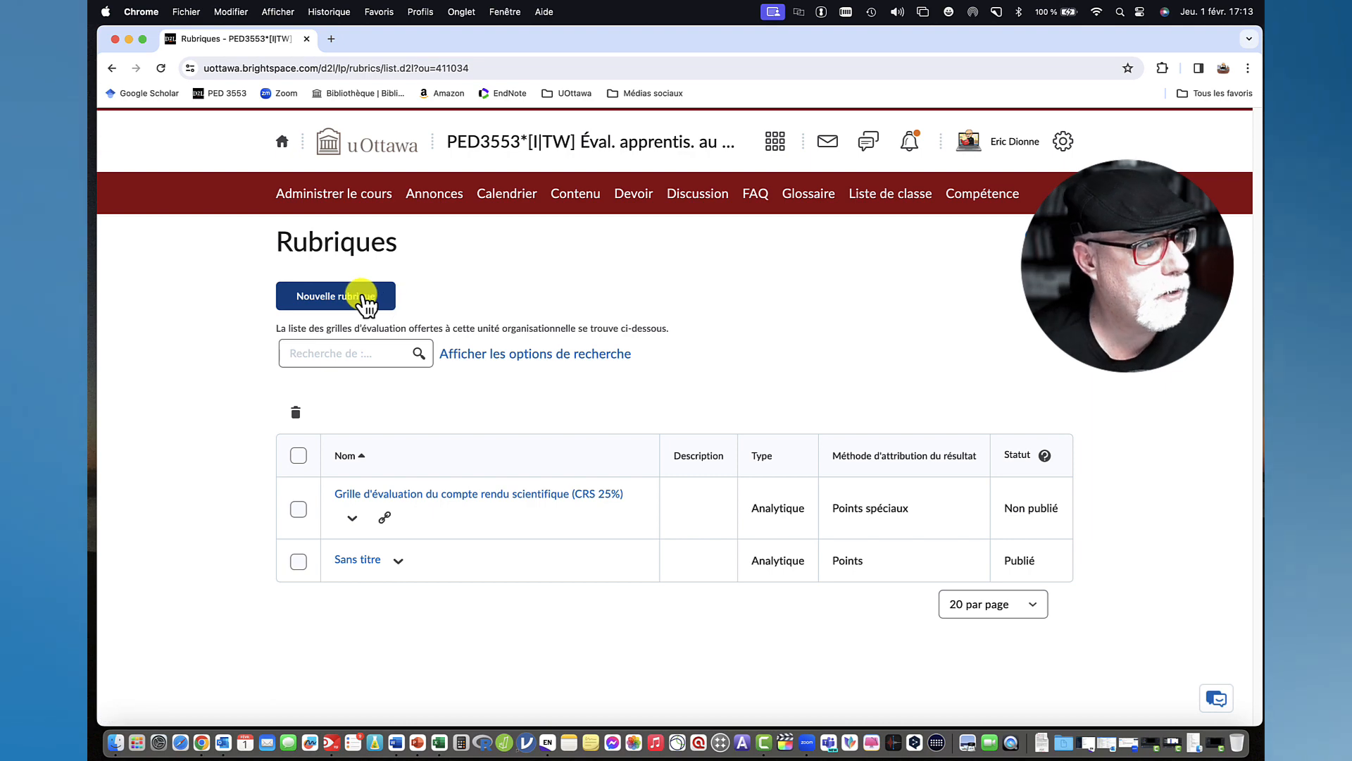
left_click(365, 299)
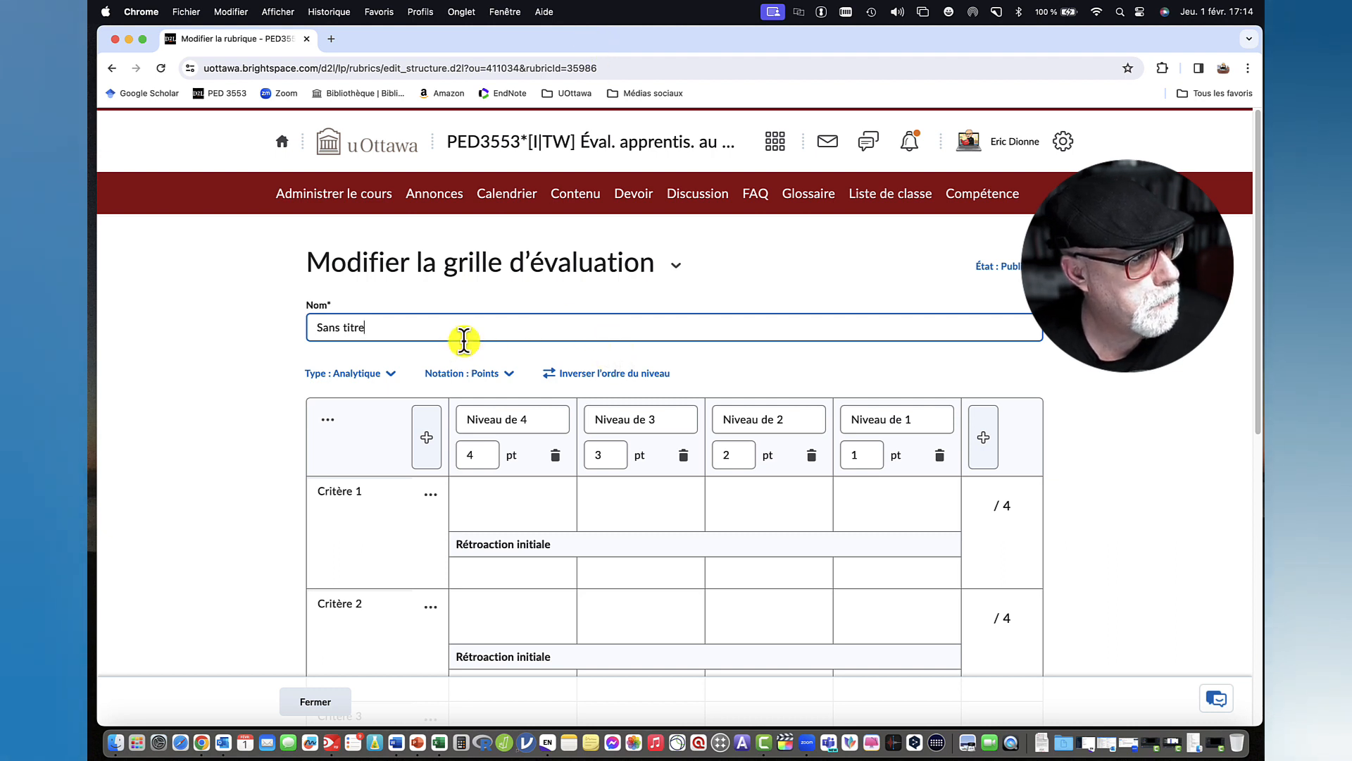
Name the new rubric "PED 3553_CRS (25%)".
left_click_drag(418, 328, 281, 294)
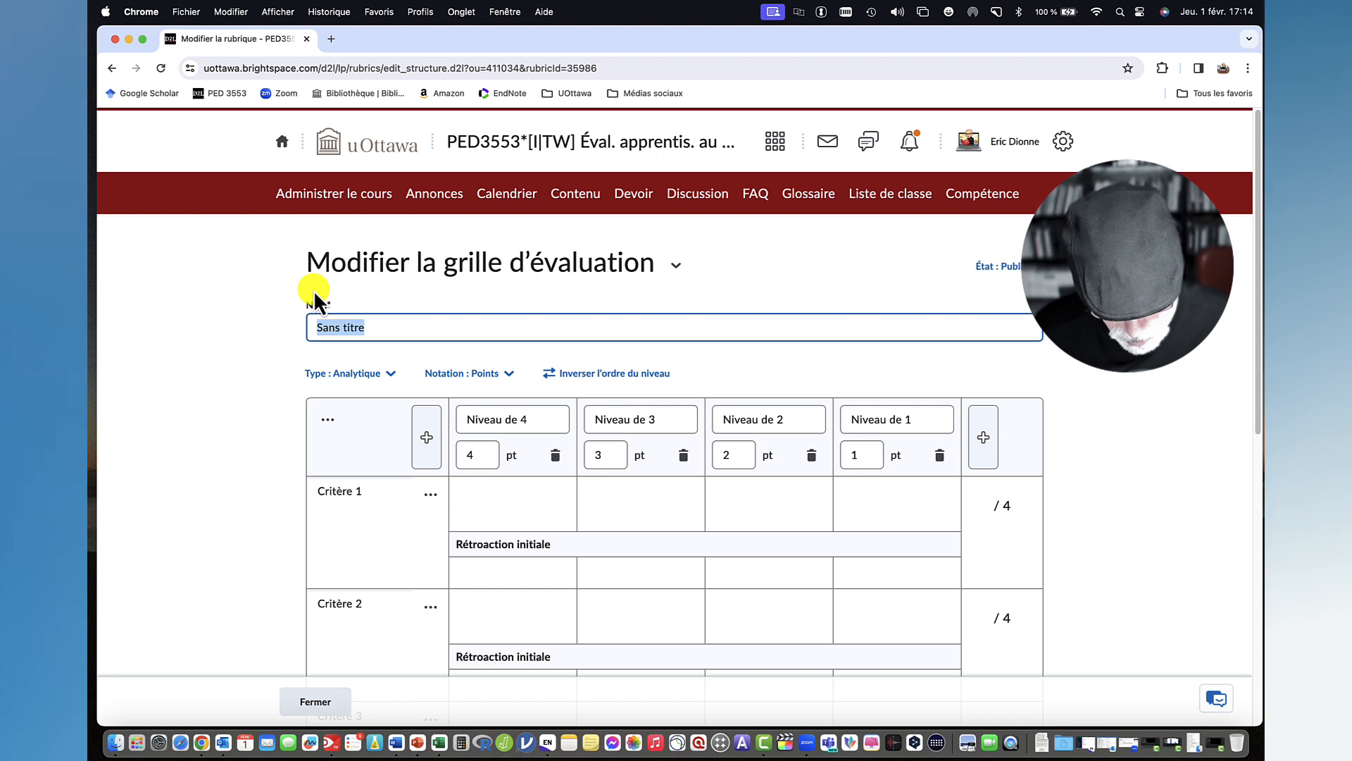
type("CRS")
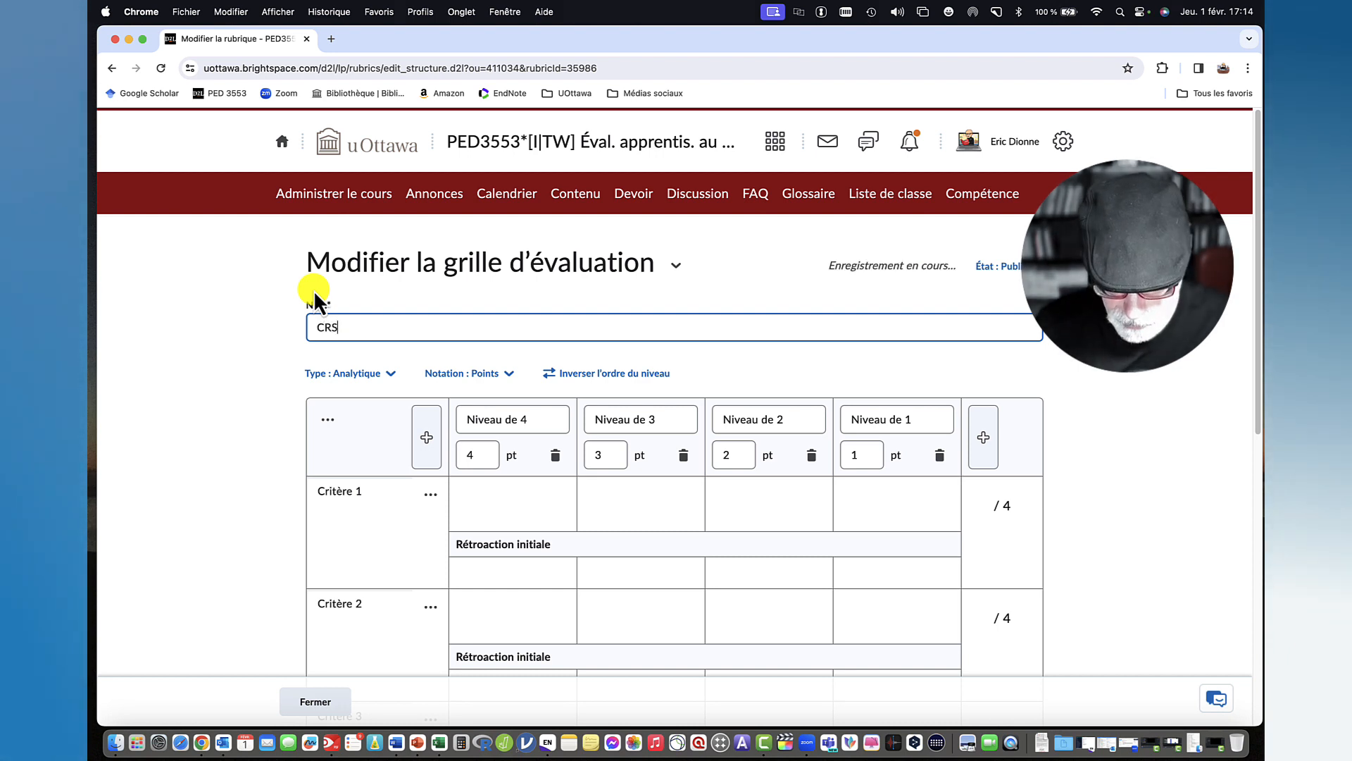
key("BackSpace")
key("BackSpace")
key("BackSpace")
type("P")
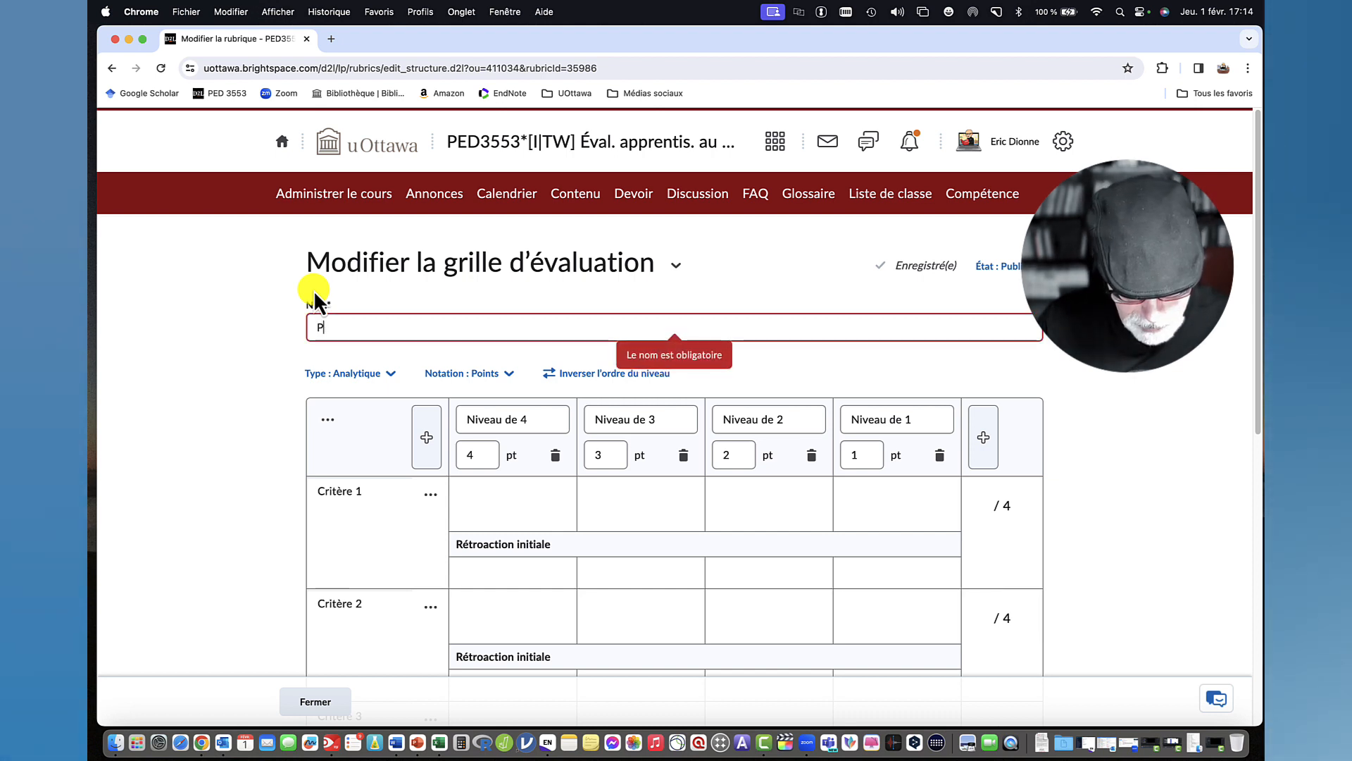
type("ED 3553 ")
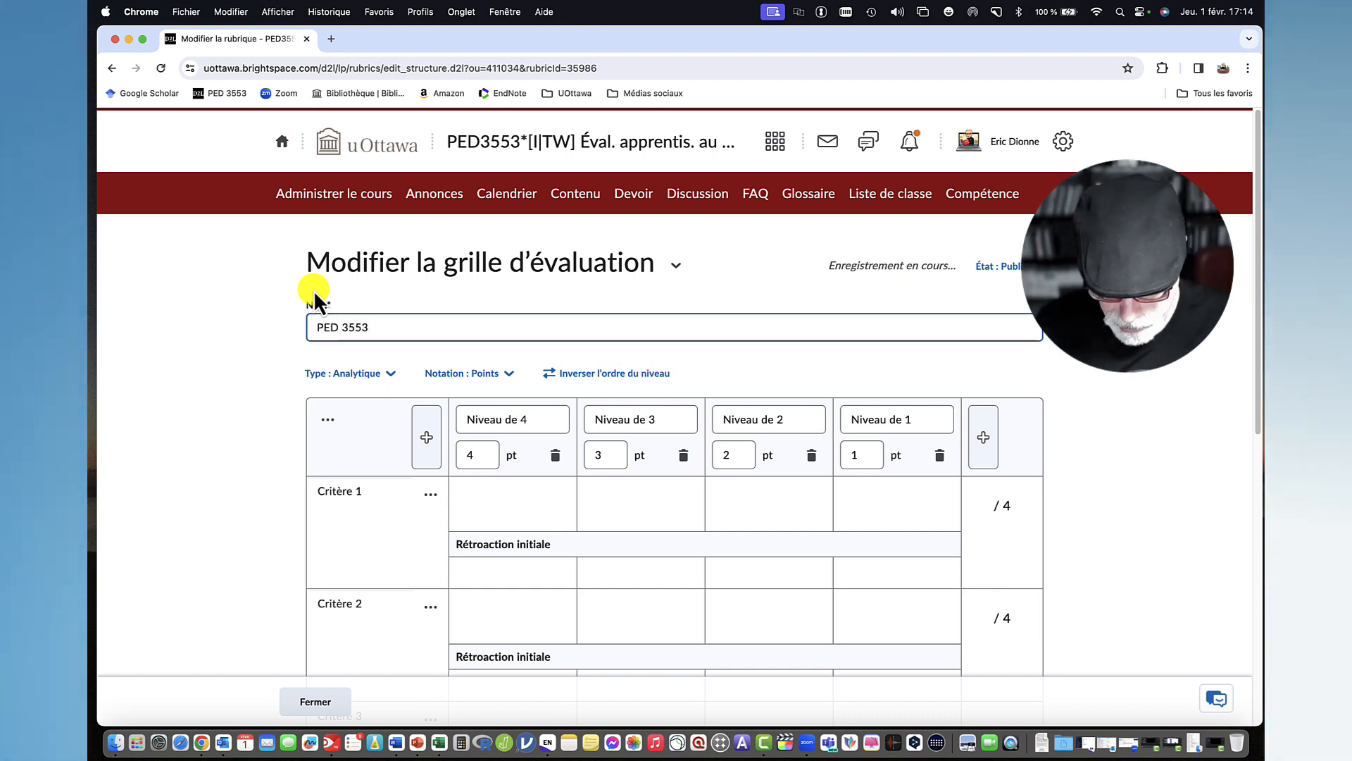
type("_CRS")
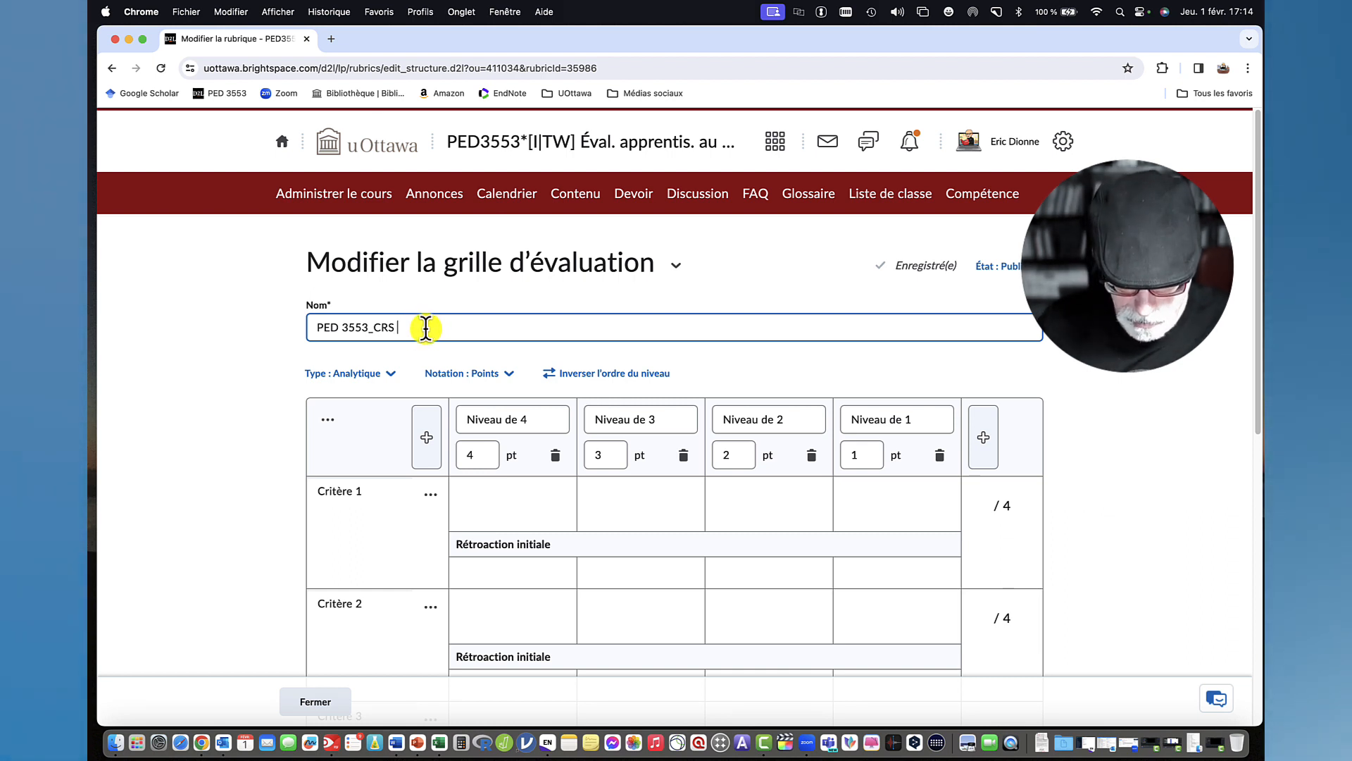
type("(25%")
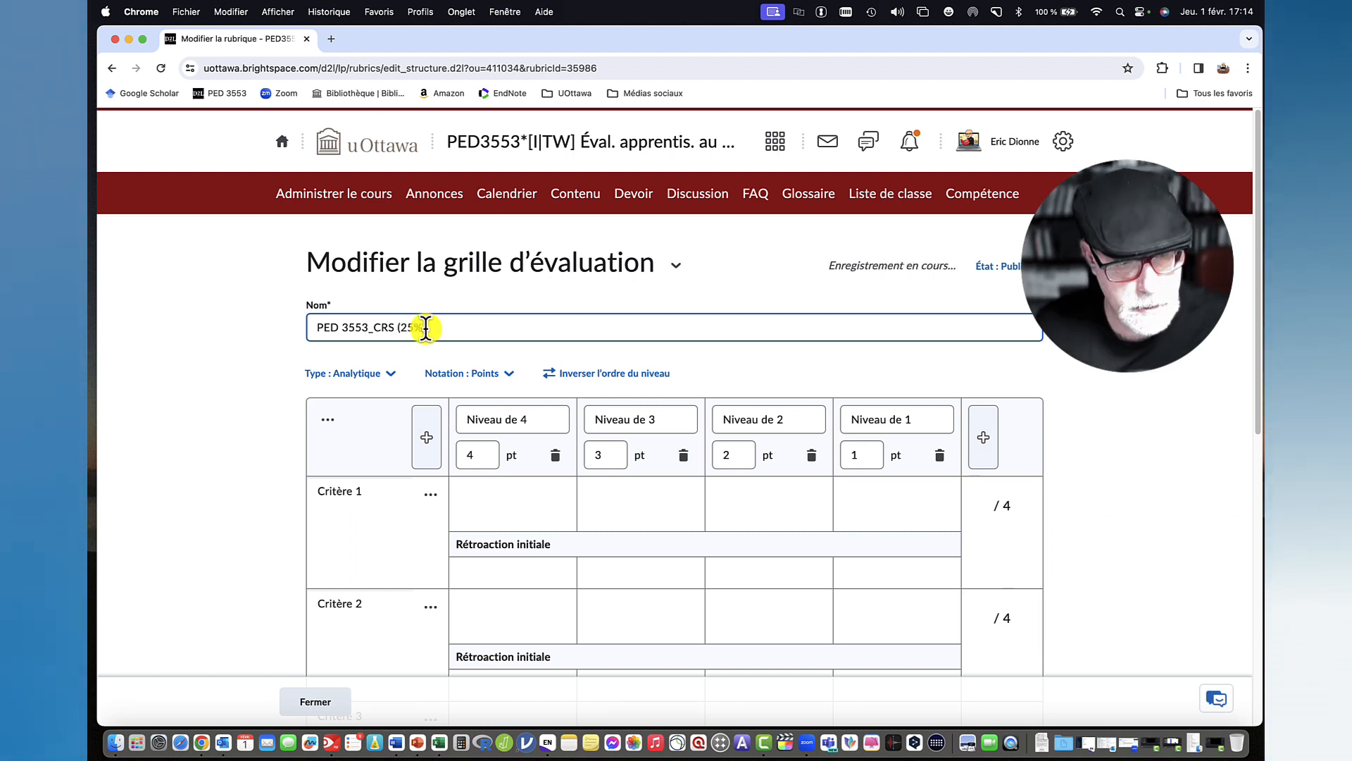
type(")")
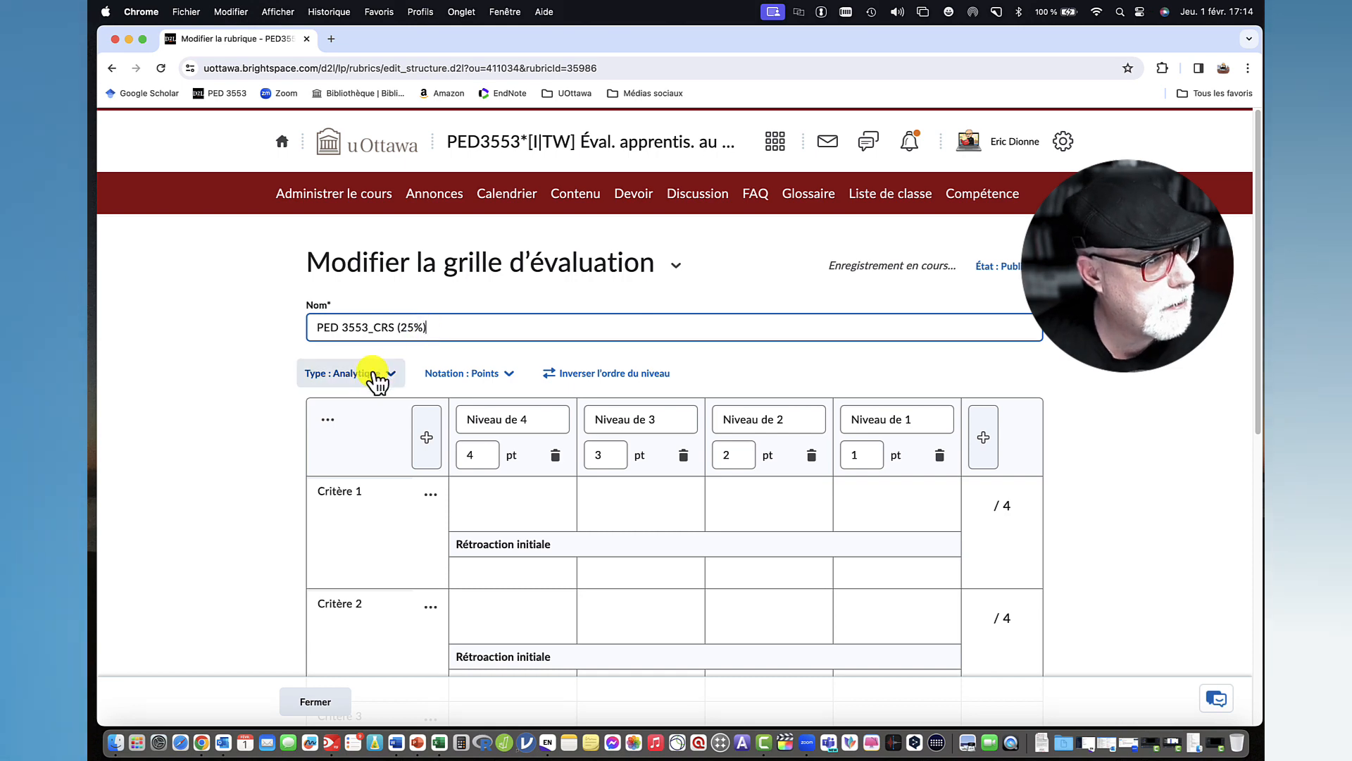
Review the rubric type options, keeping Analytique, and set the scoring method to Points personnalisés.
scroll(377, 377, "down", 1)
scroll(378, 381, "down", 2)
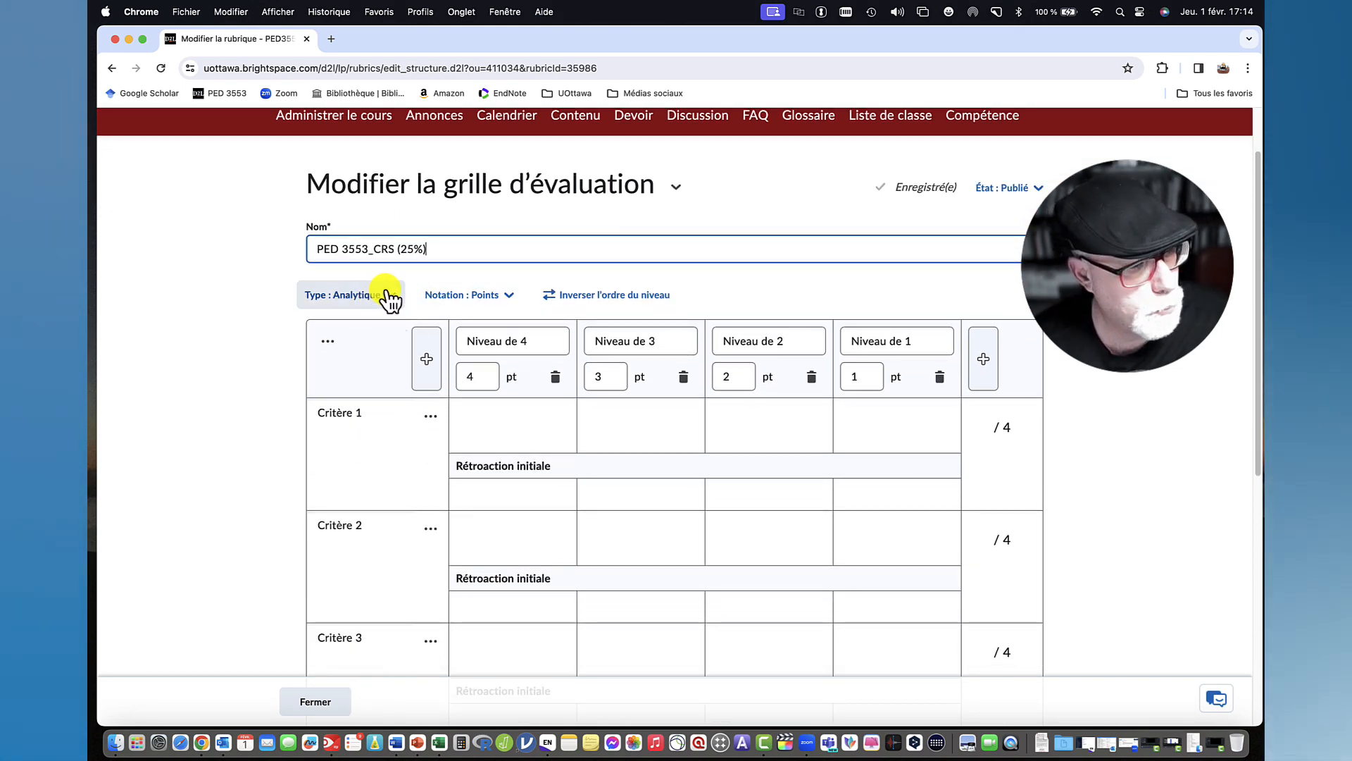
left_click(388, 299)
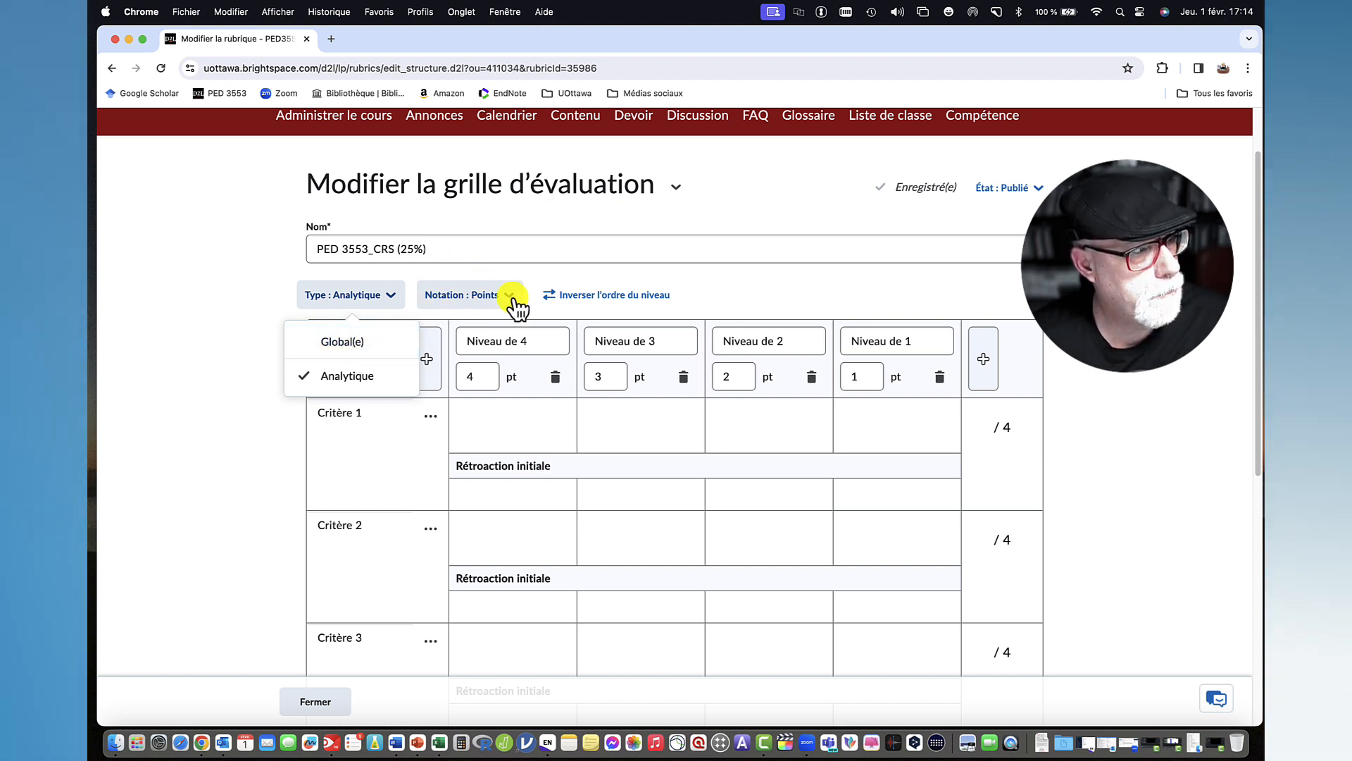
left_click(514, 295)
left_click(513, 294)
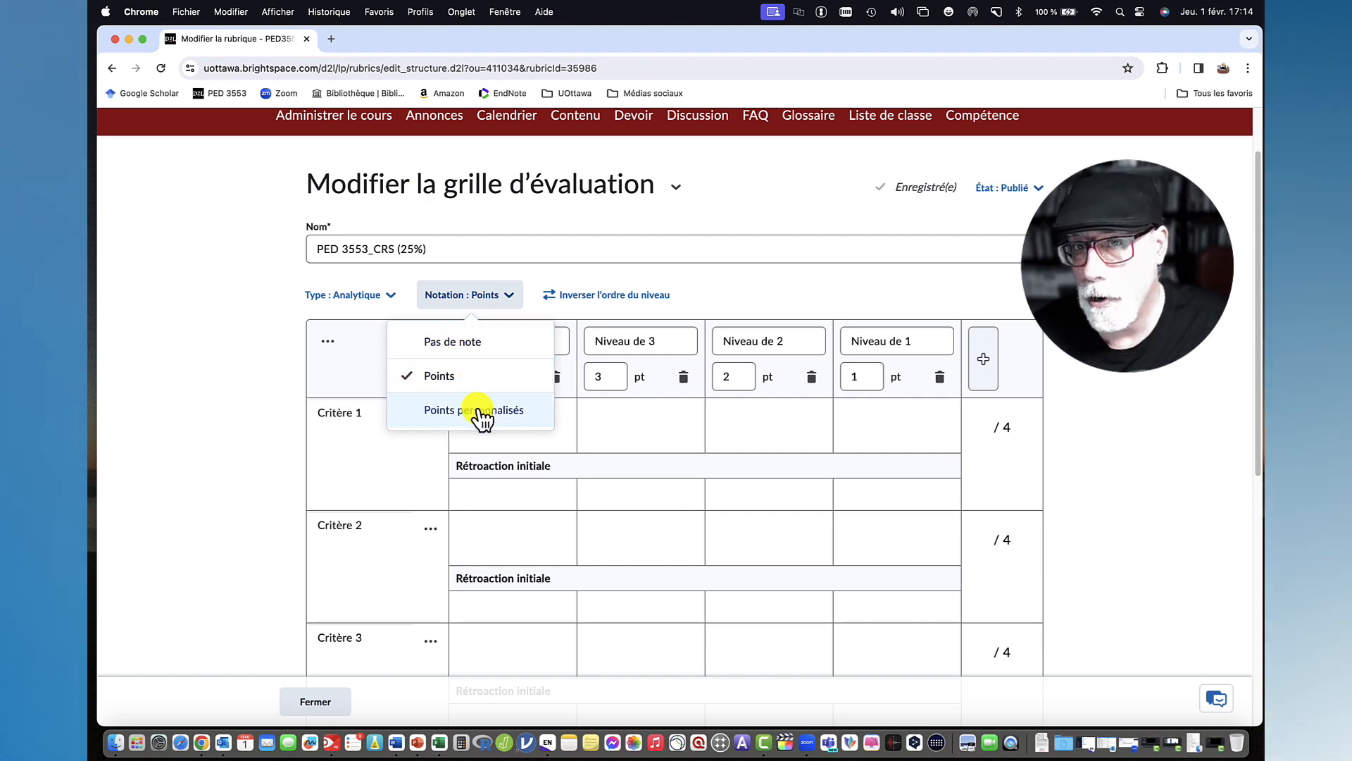
scroll(483, 419, "up", 1)
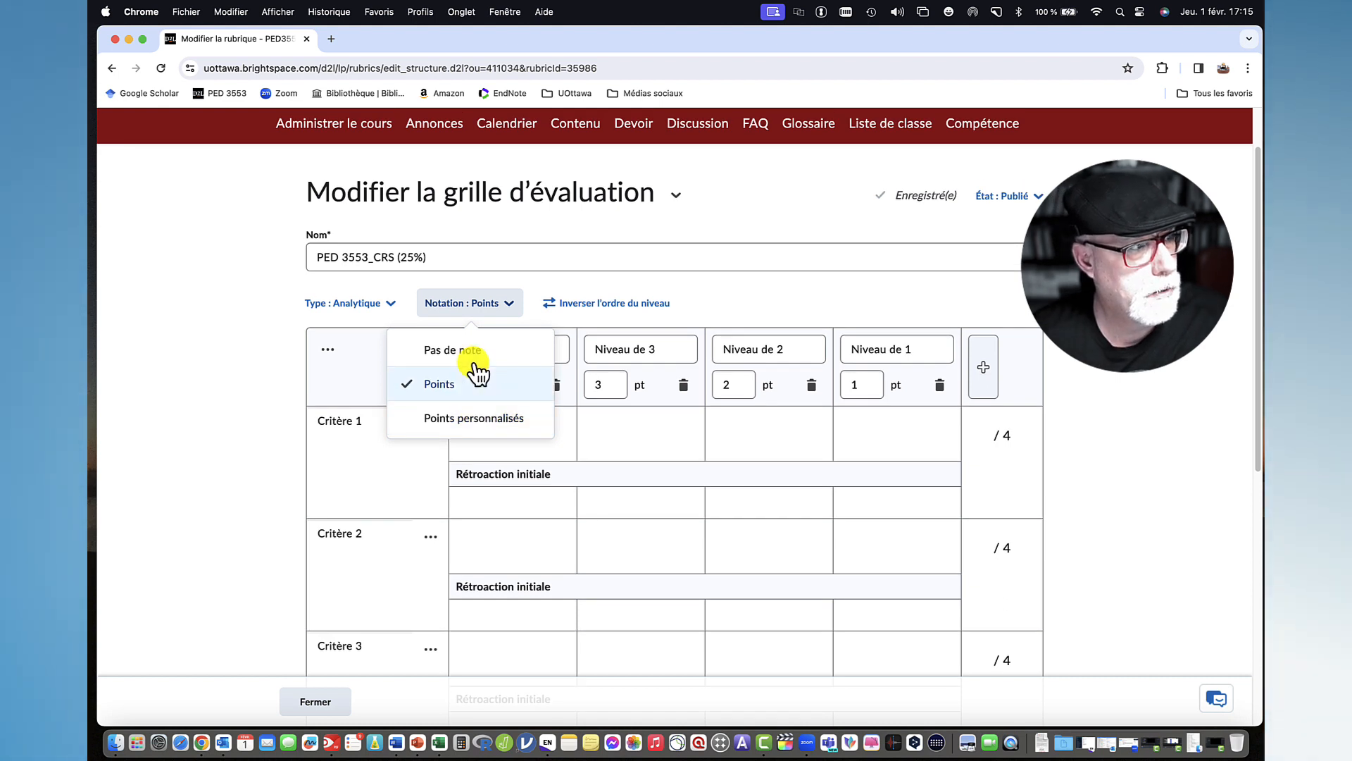
left_click(466, 420)
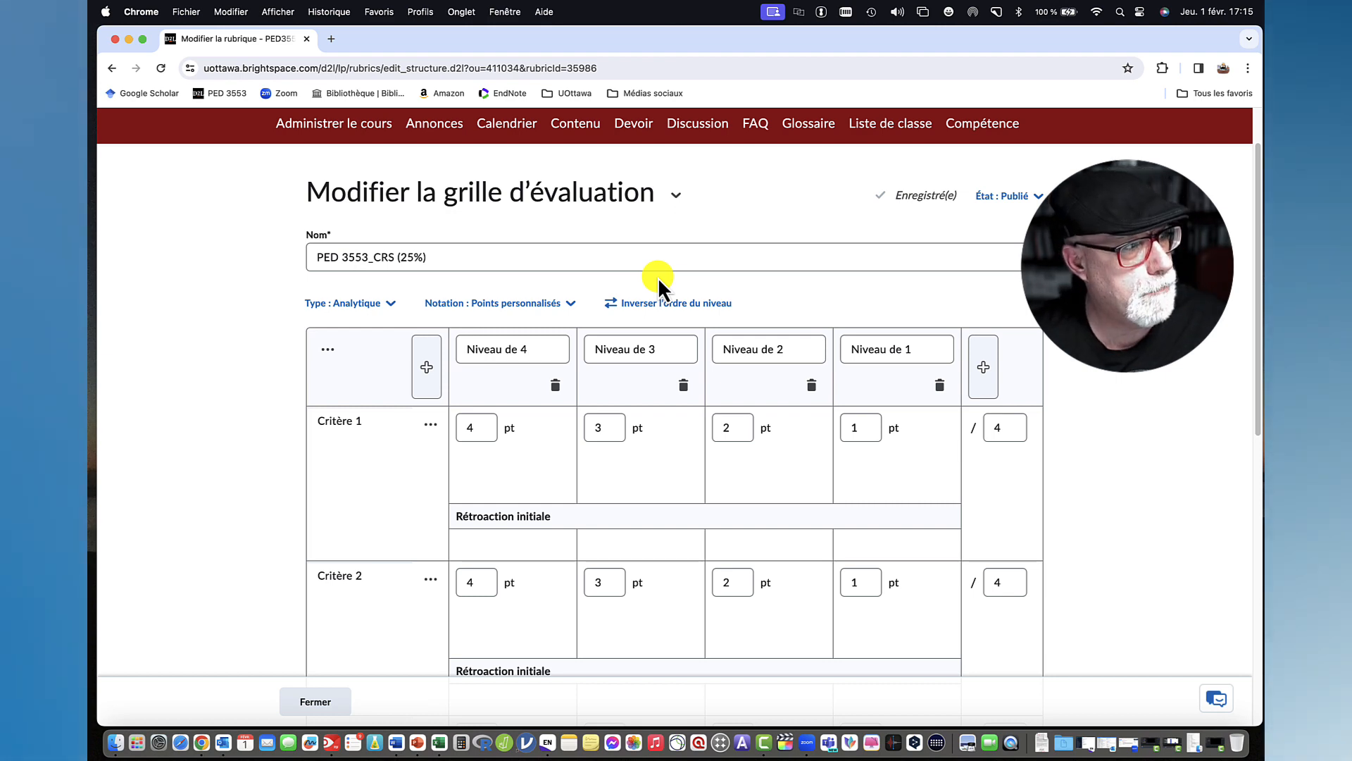
Rename the first criterion "Pertinence du choix de l'article.".
scroll(372, 412, "down", 2)
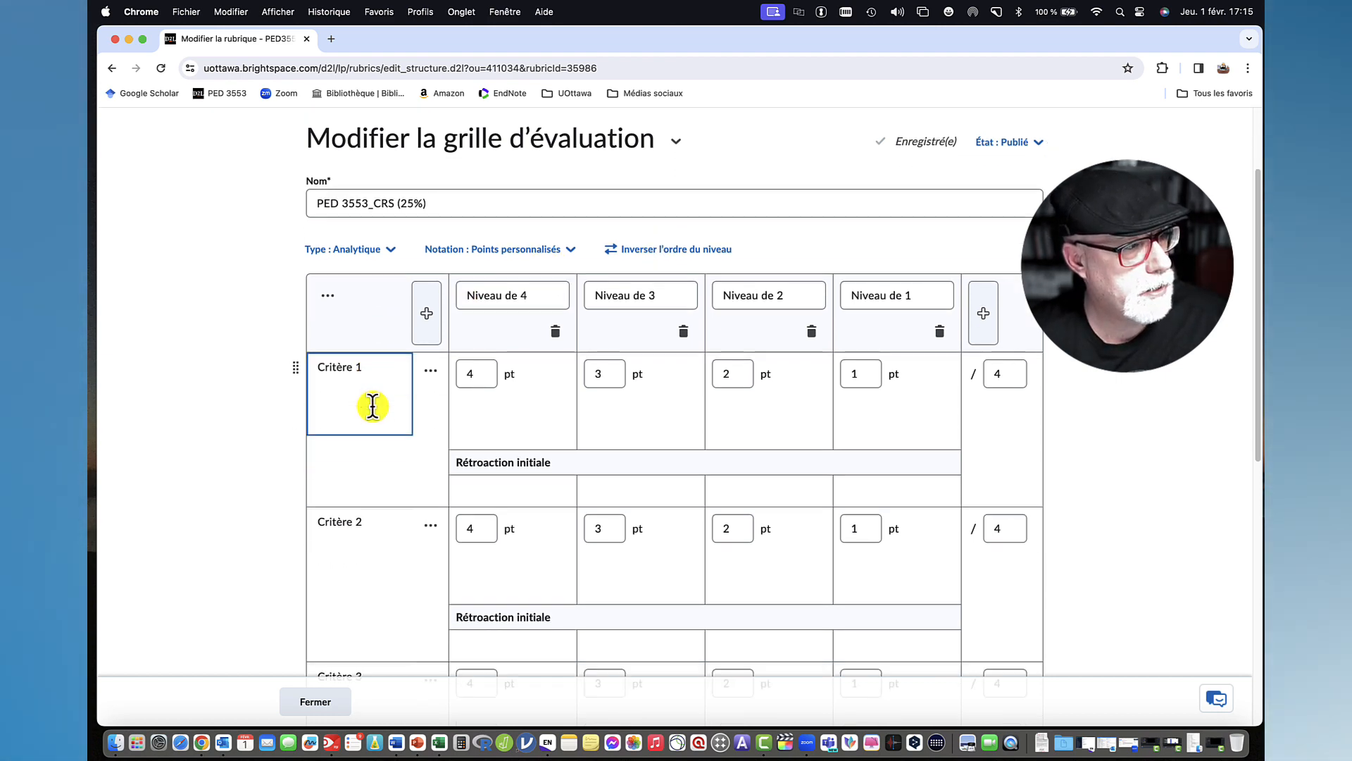
scroll(372, 406, "down", 3)
scroll(371, 413, "up", 7)
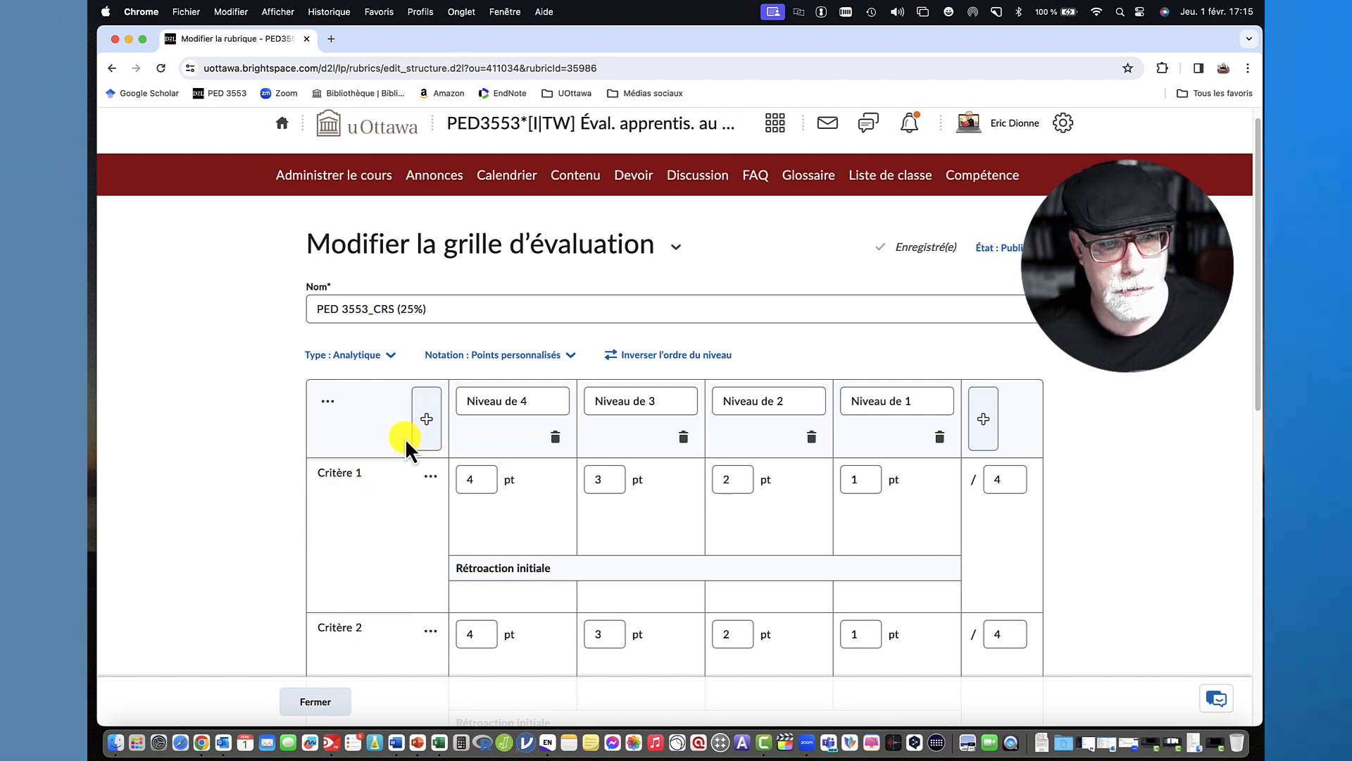
left_click_drag(364, 472, 308, 471)
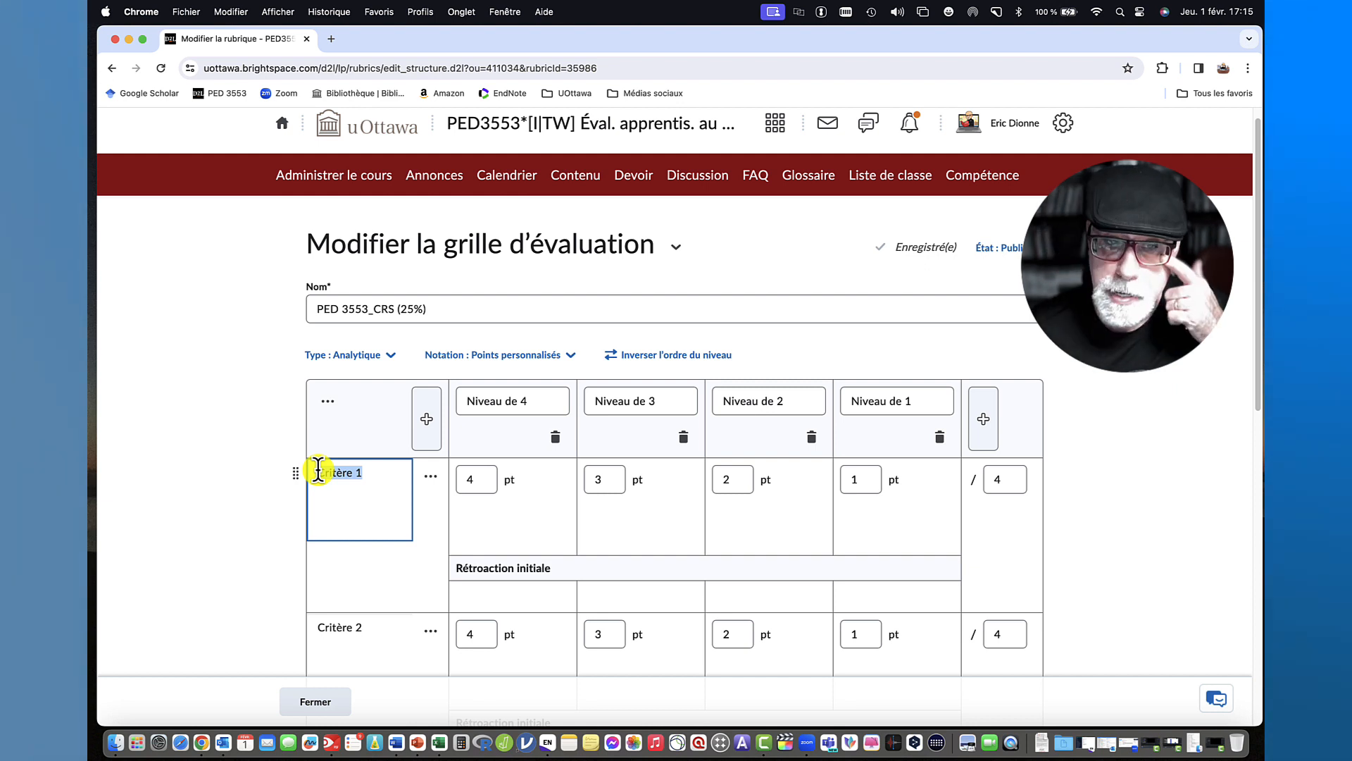
key("BackSpace")
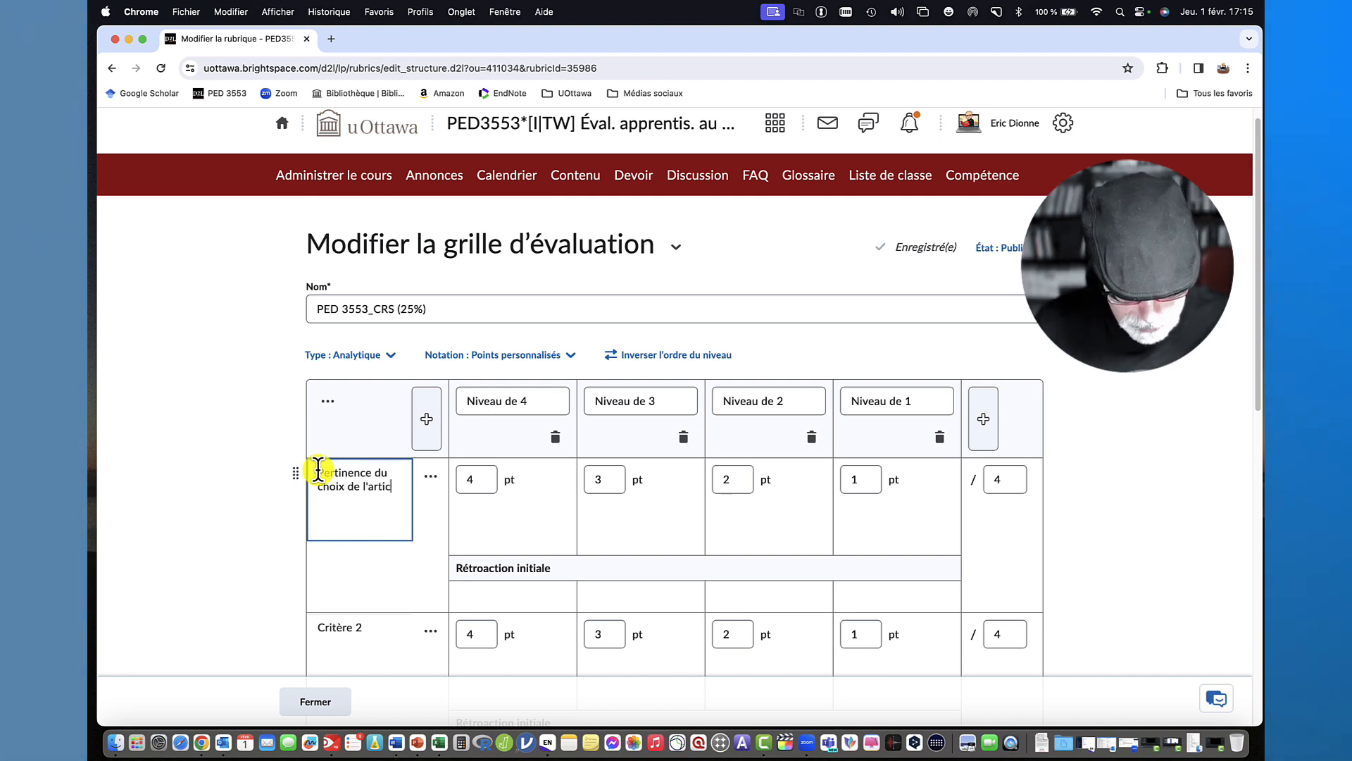
type(".")
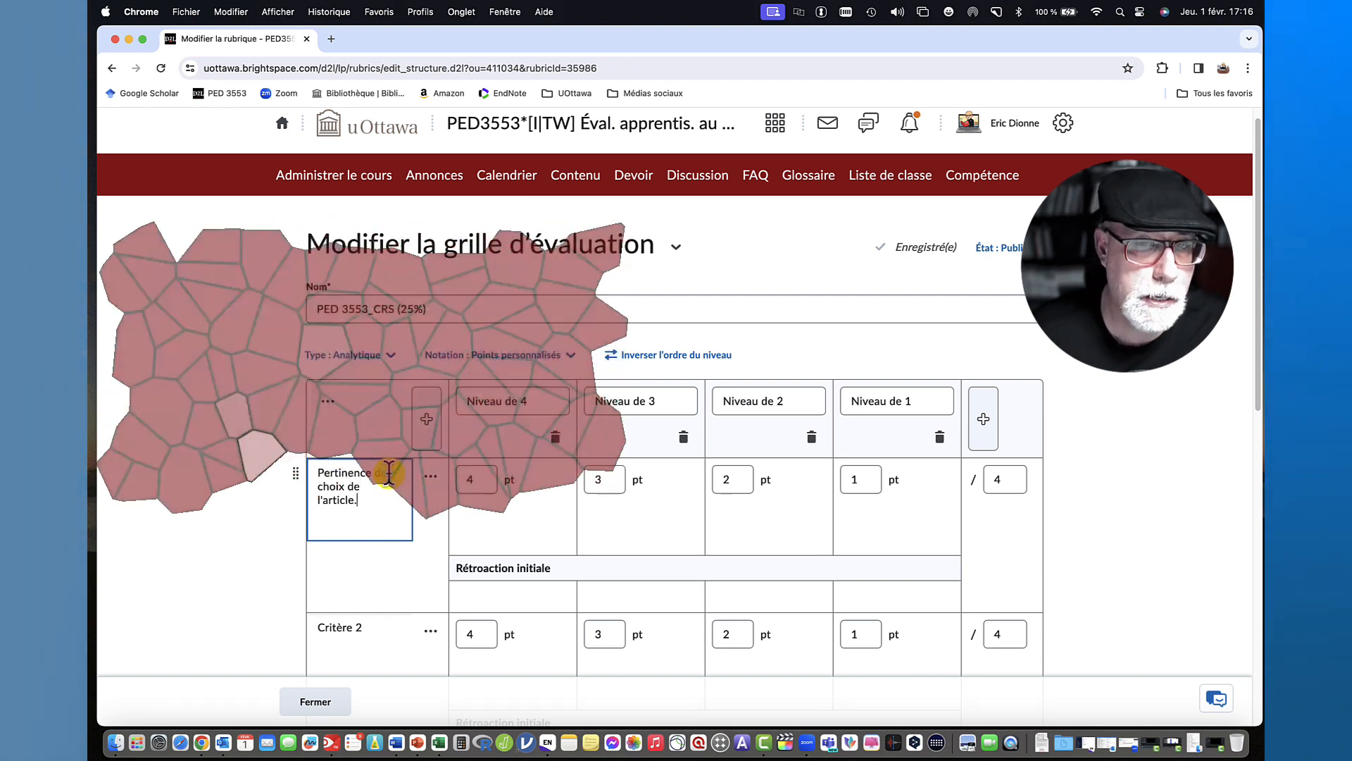
left_click(461, 470)
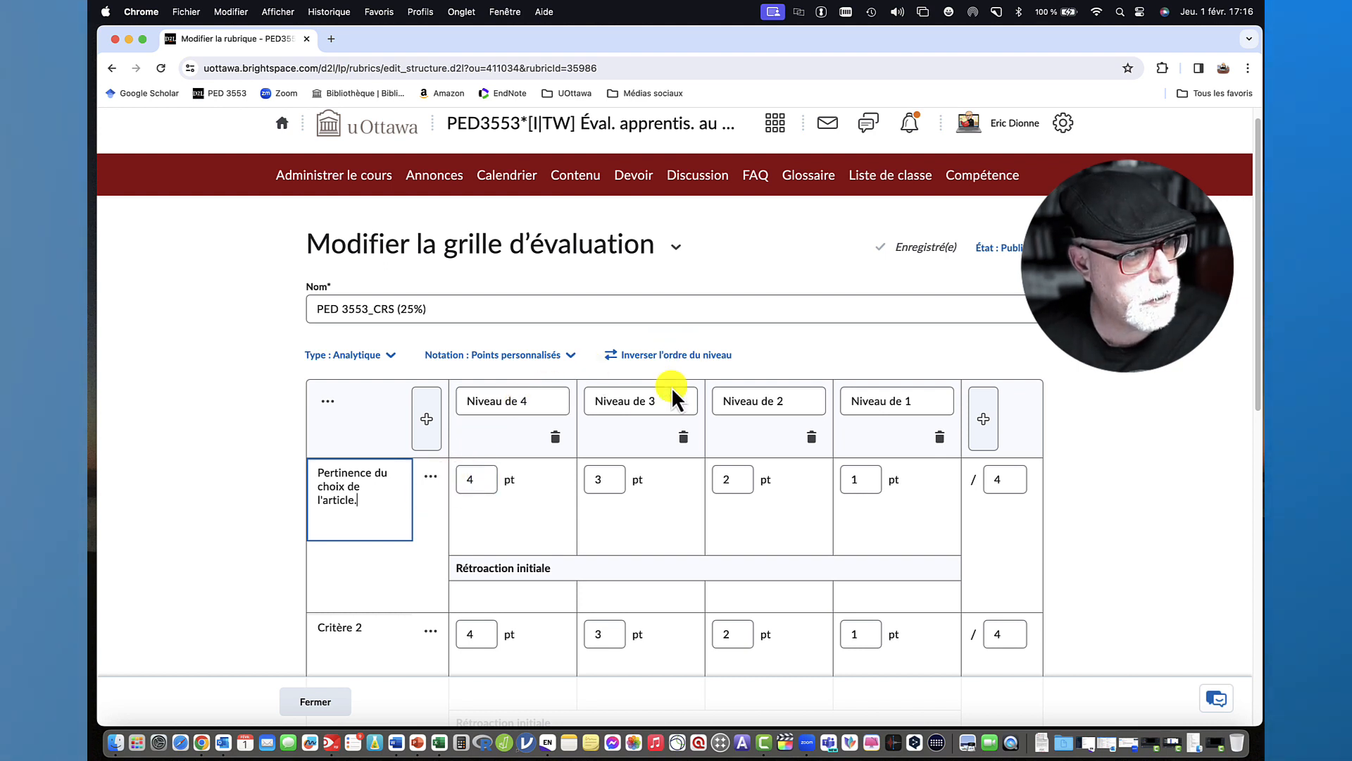
Rename the first two performance levels, Niveau de 4 and Niveau de 3, both as "Insatisfaisant".
left_click_drag(532, 400, 466, 400)
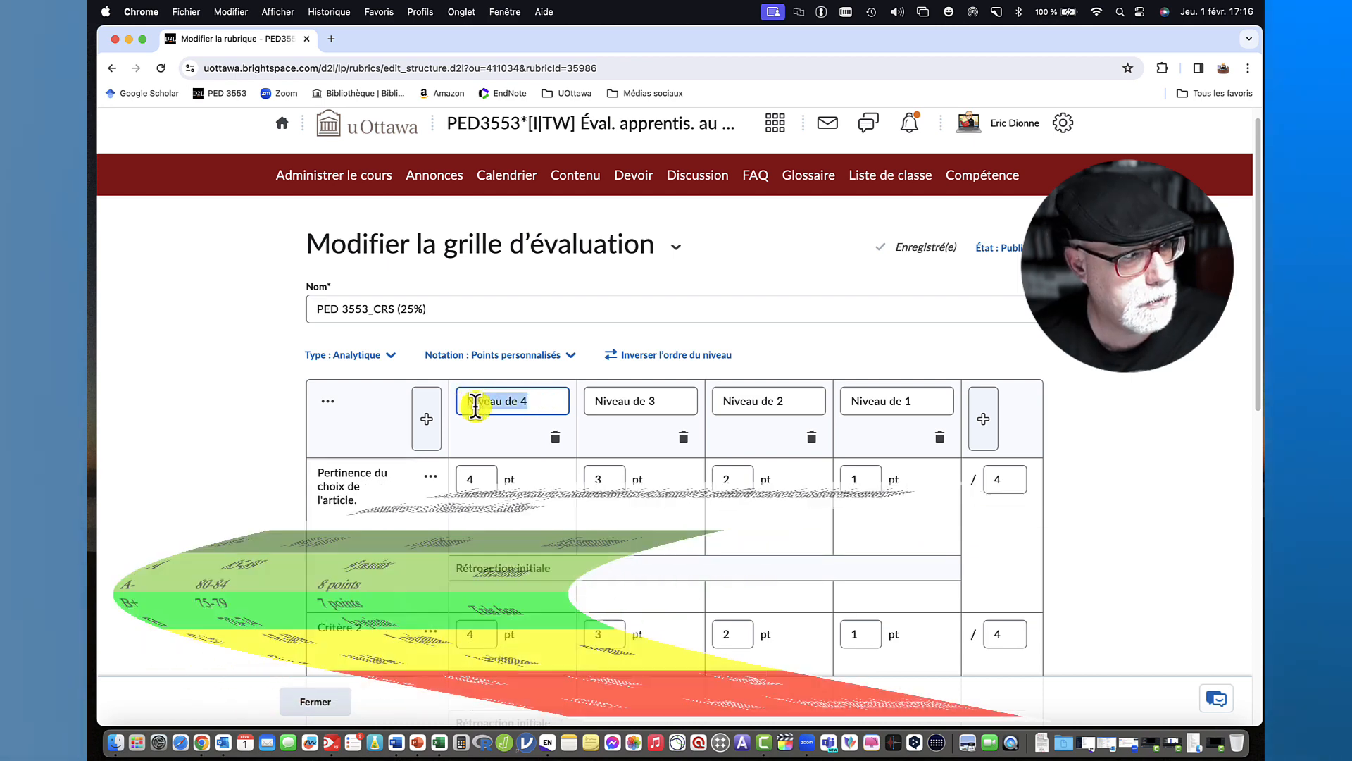
left_click(537, 401)
left_click_drag(553, 400, 465, 399)
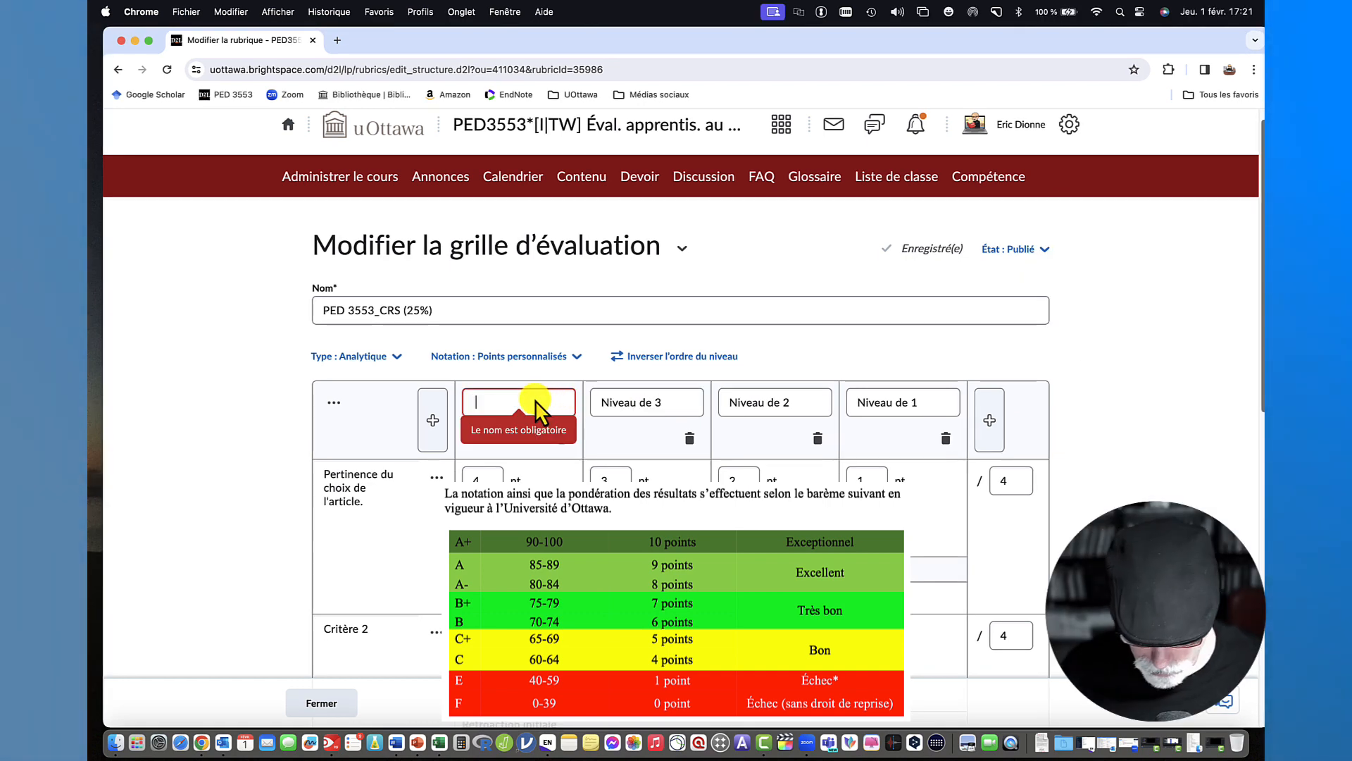
type("Insatisfa")
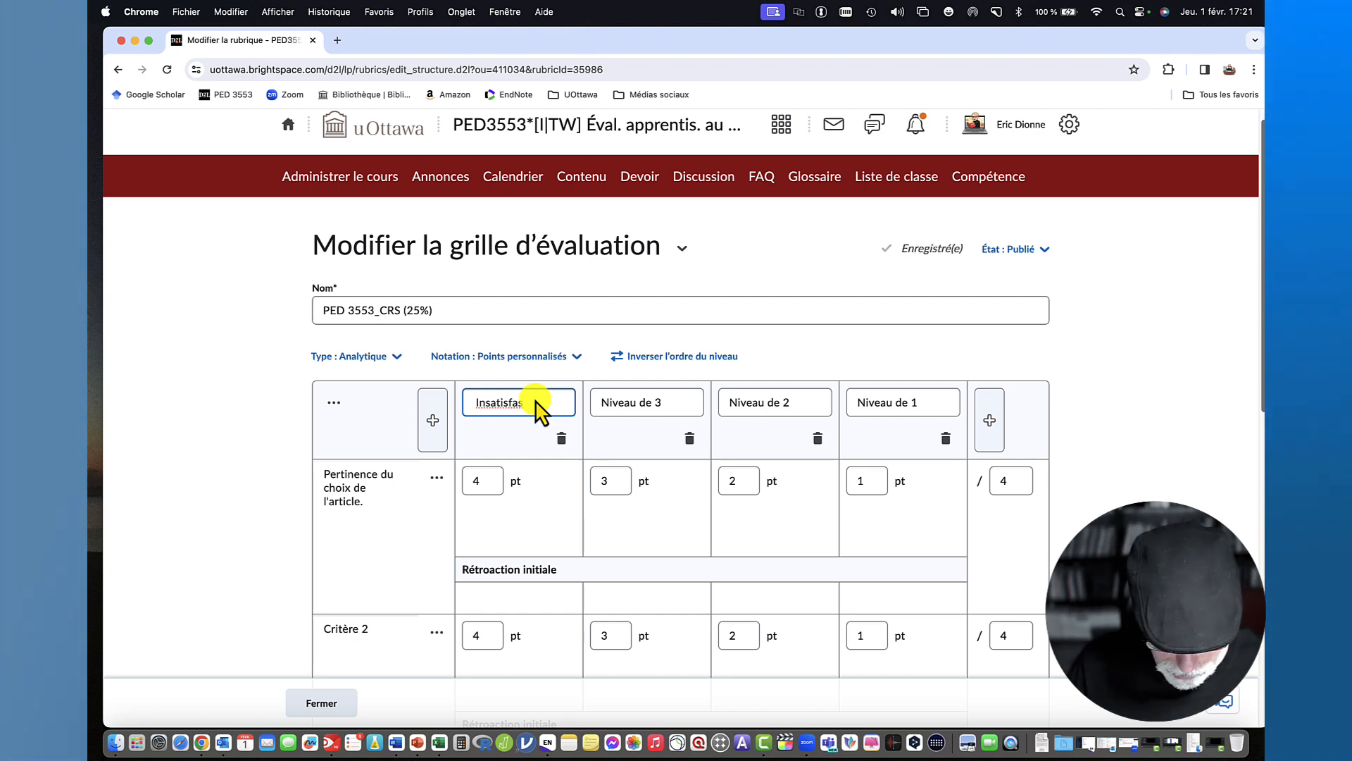
type("sant")
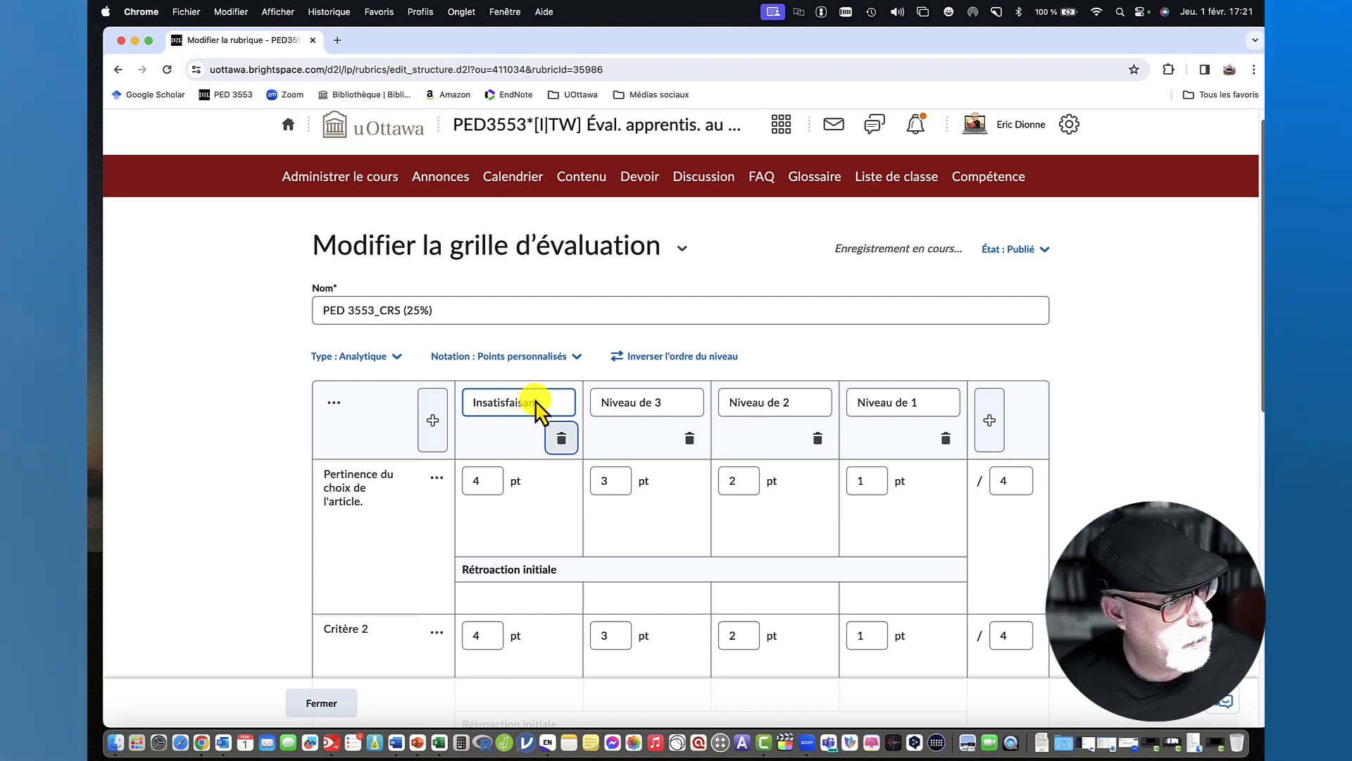
key("Tab")
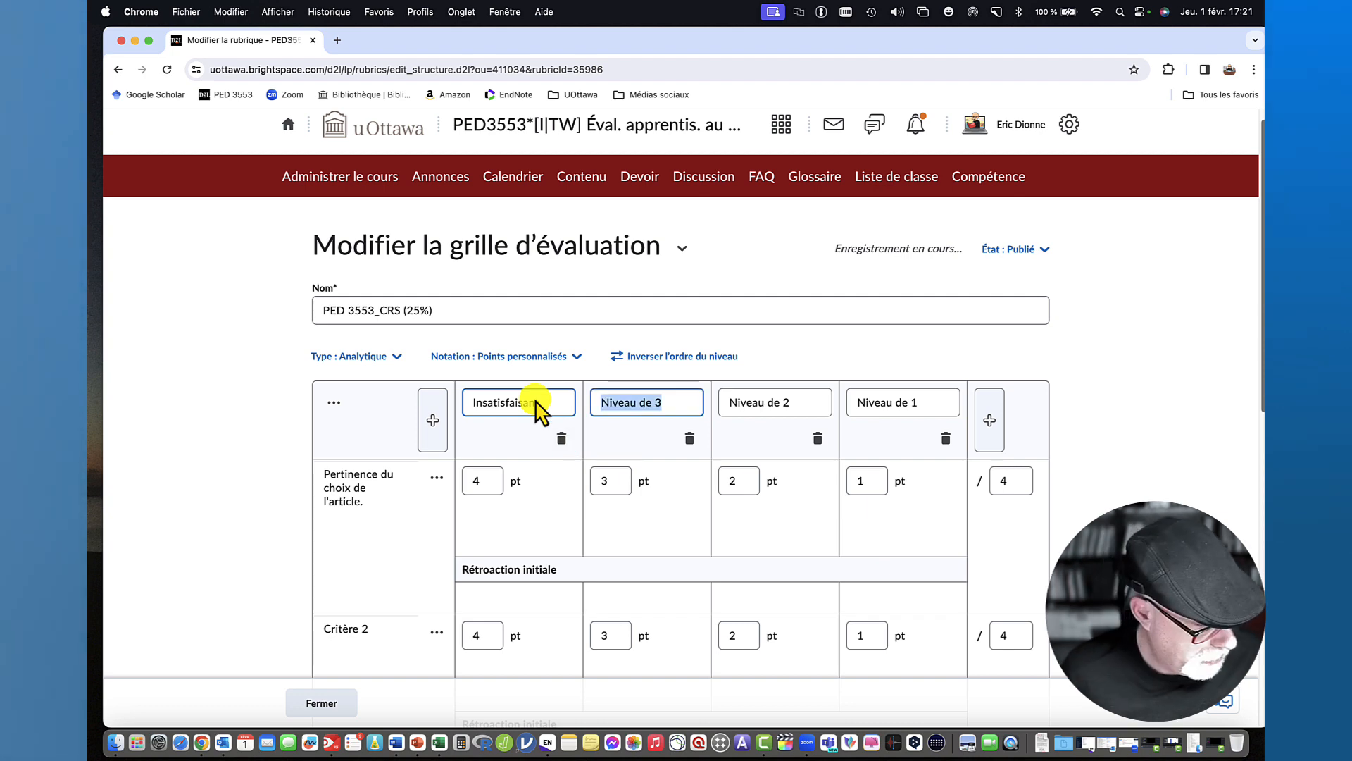
key("BackSpace")
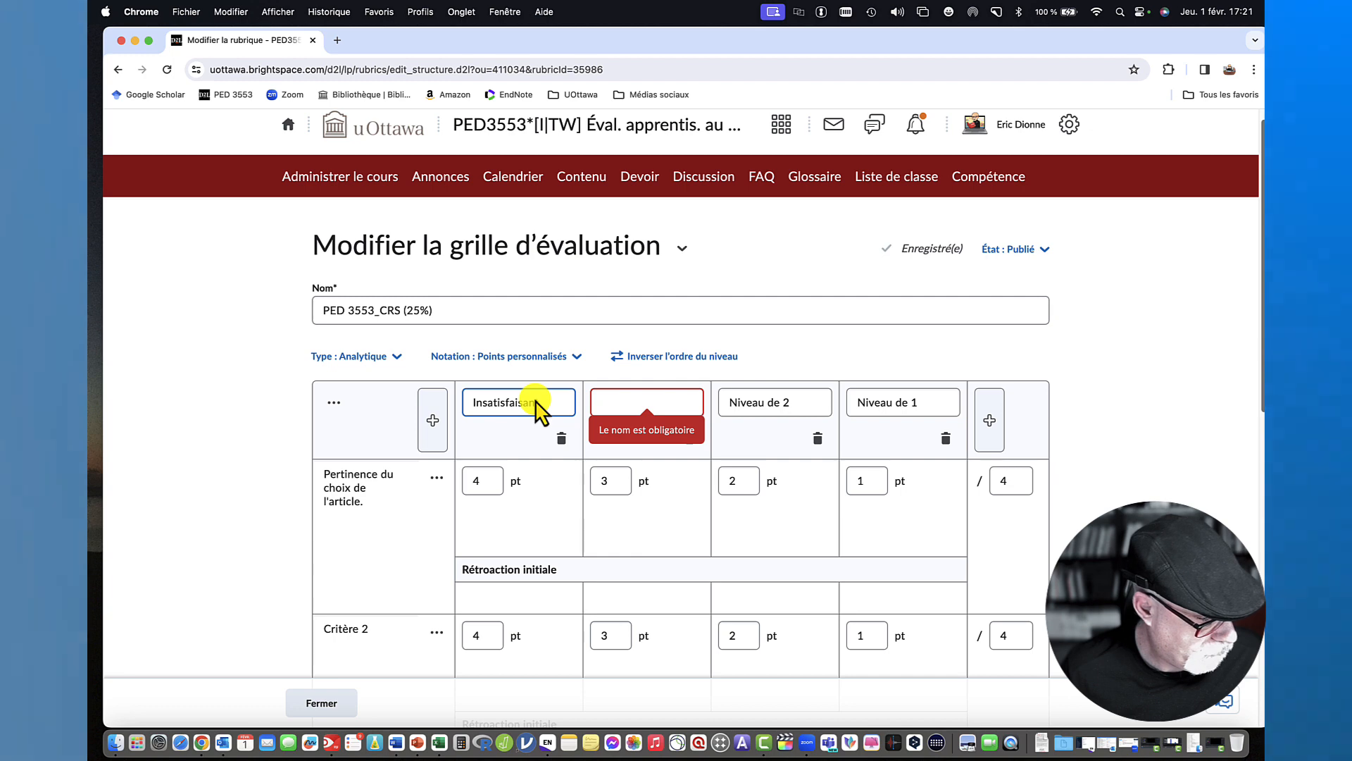
type("Insatisfaisant")
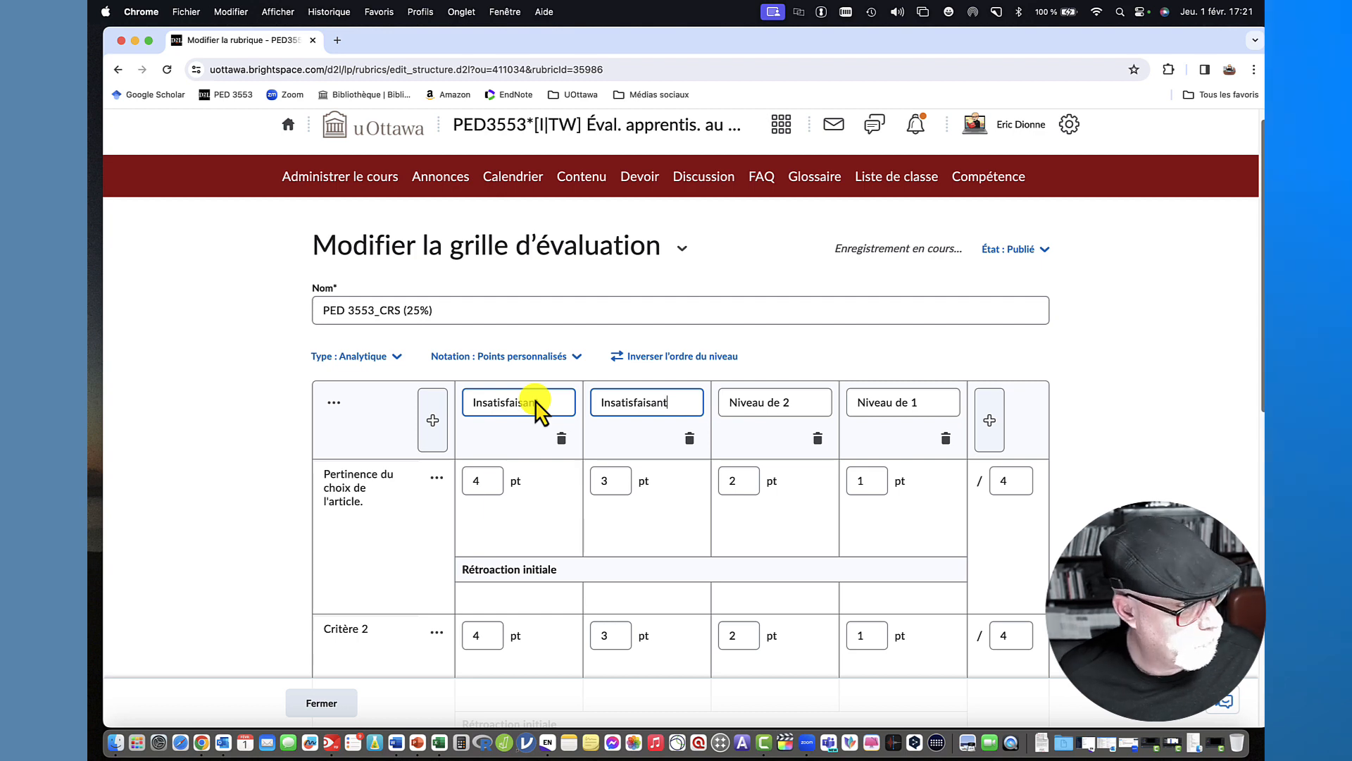
For the article choice criterion, set the points of the two Insatisfaisant levels to 0 and 1.
left_click_drag(490, 477, 465, 497)
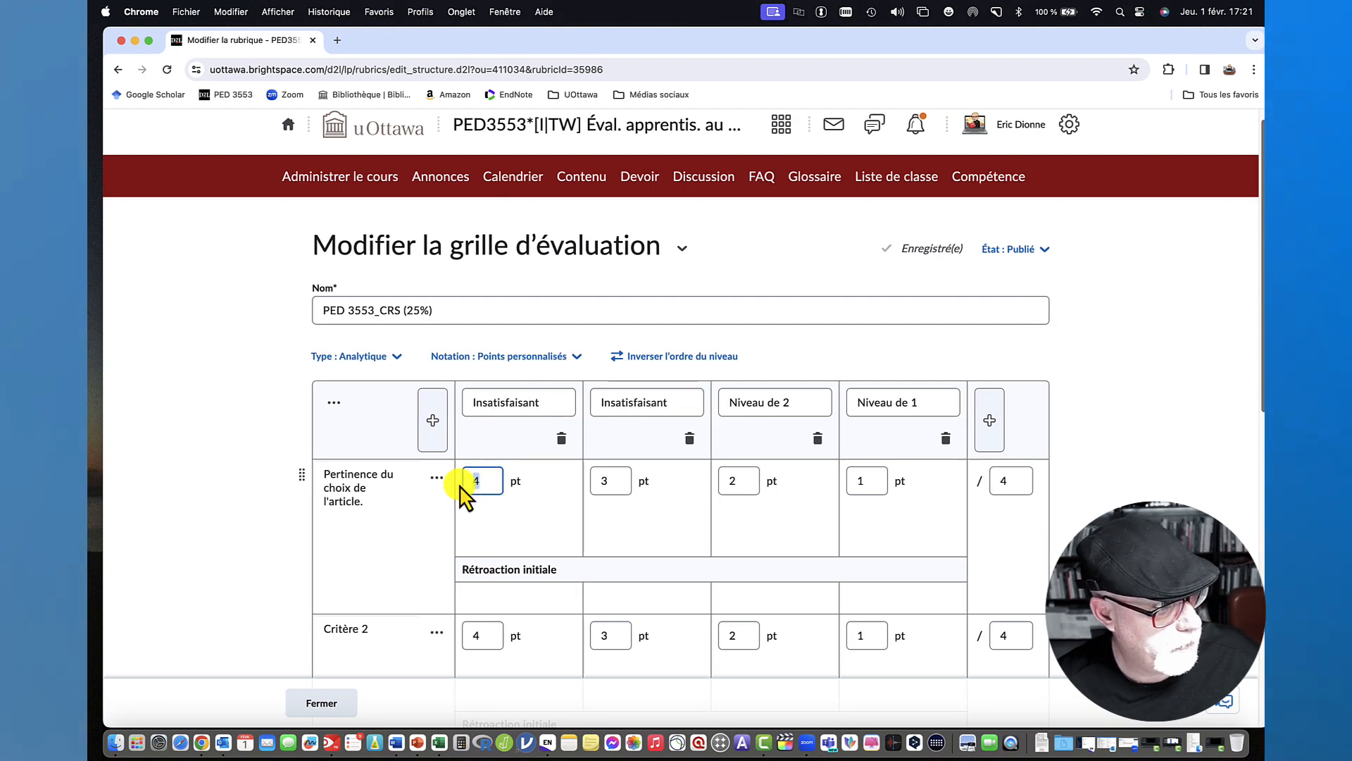
type("0")
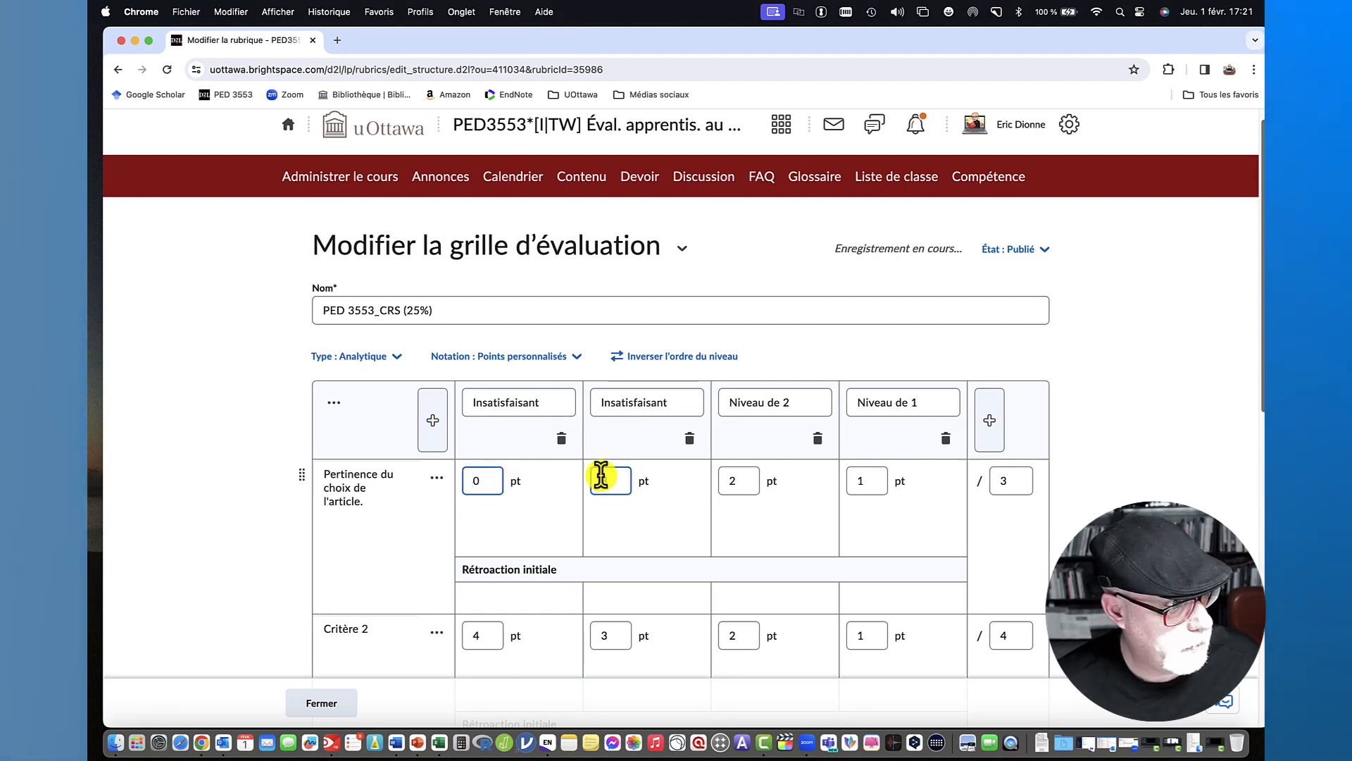
left_click_drag(623, 481, 543, 491)
type("1")
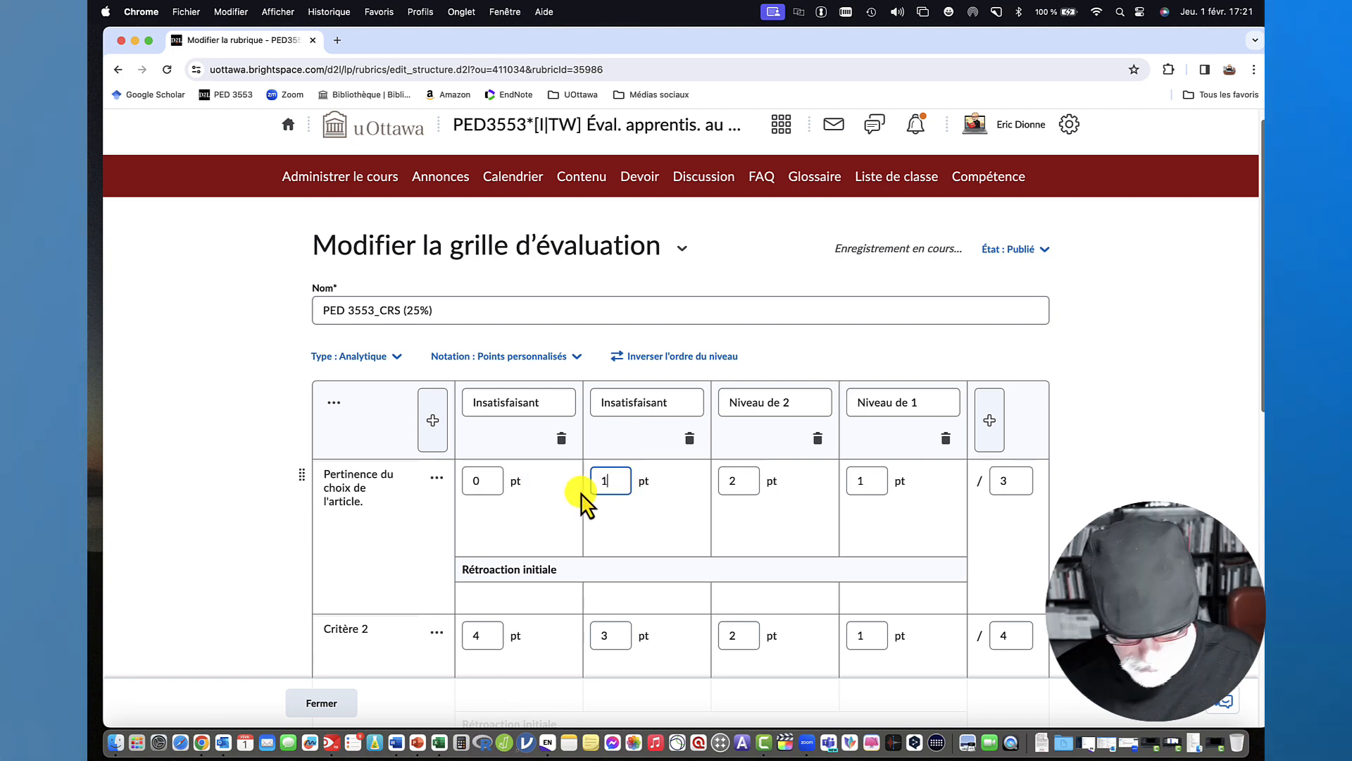
Rename the performance level Niveau de 2 as "Bon" and set its points to 4 for the article choice criterion.
left_click(756, 402)
left_click_drag(804, 399, 688, 393)
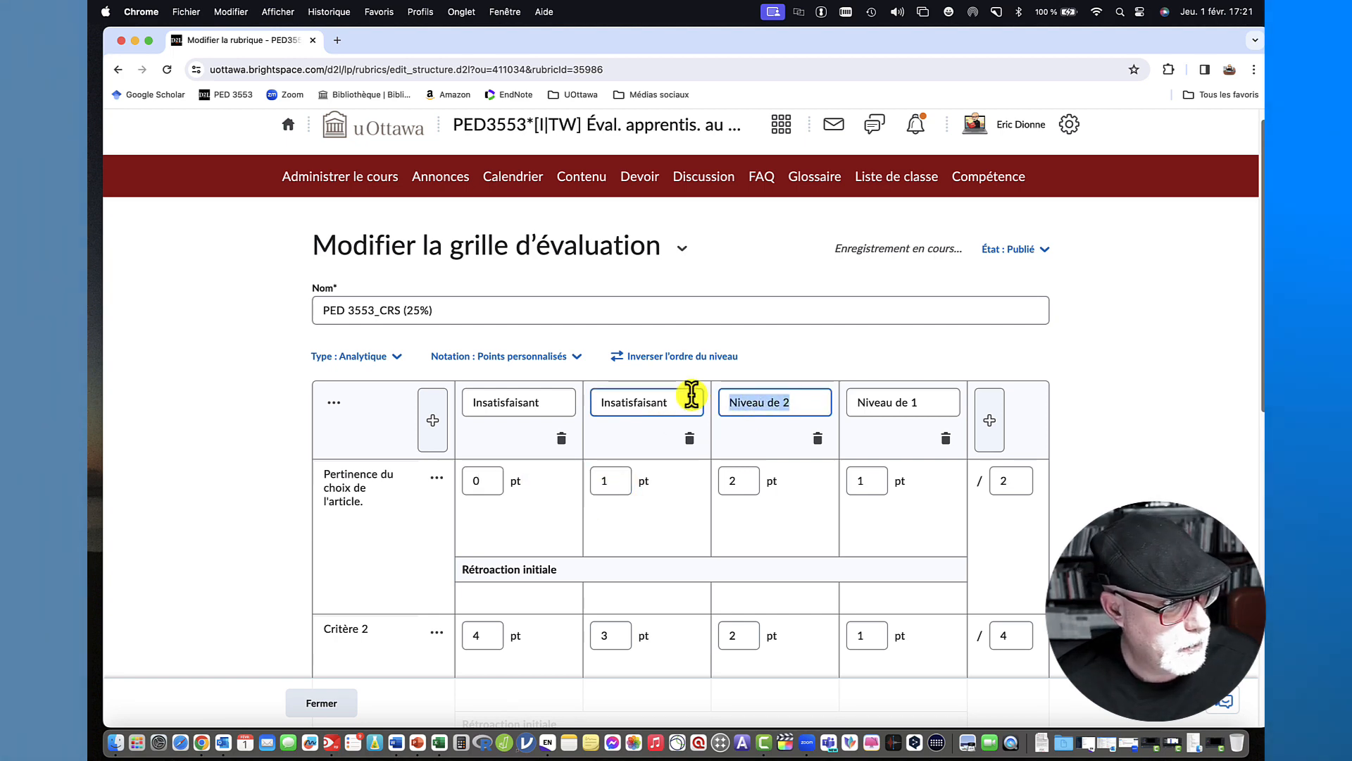
type("Bo")
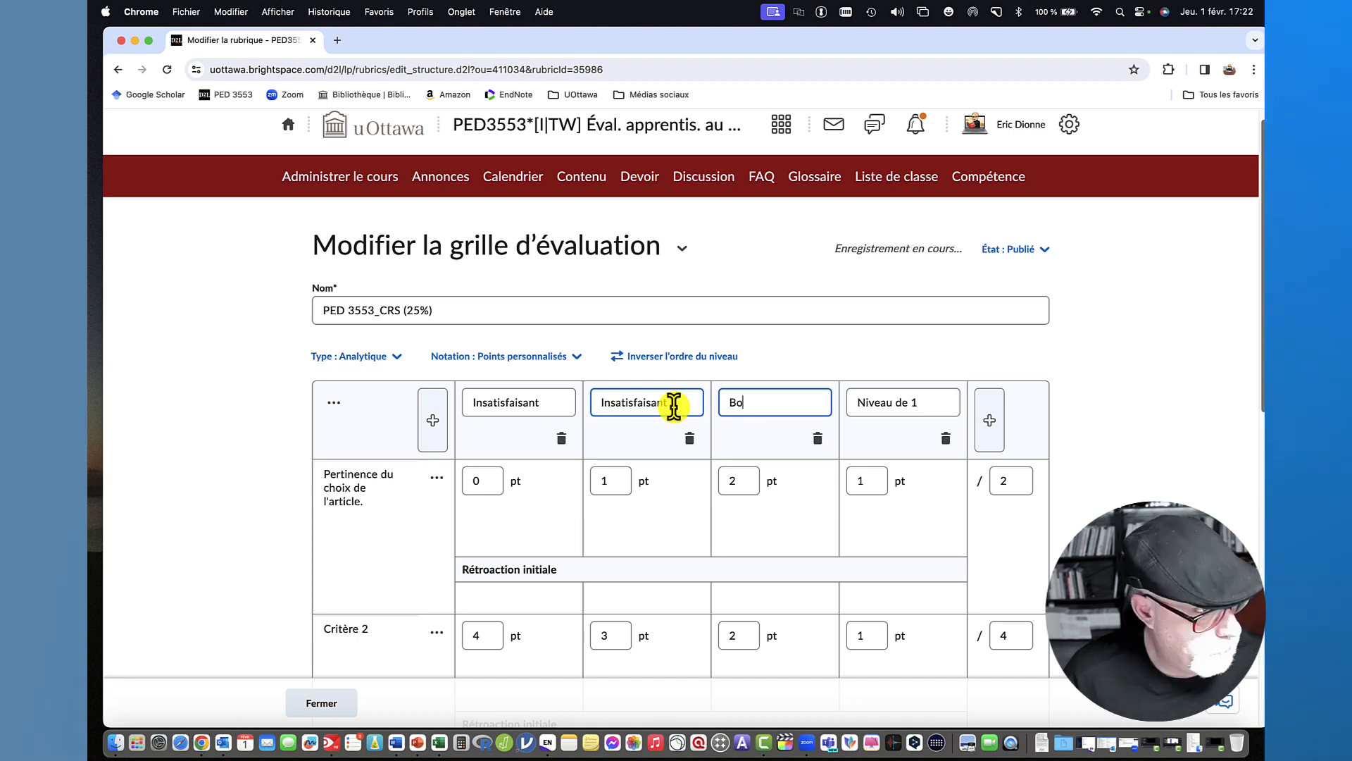
key("Tab")
key("Tab")
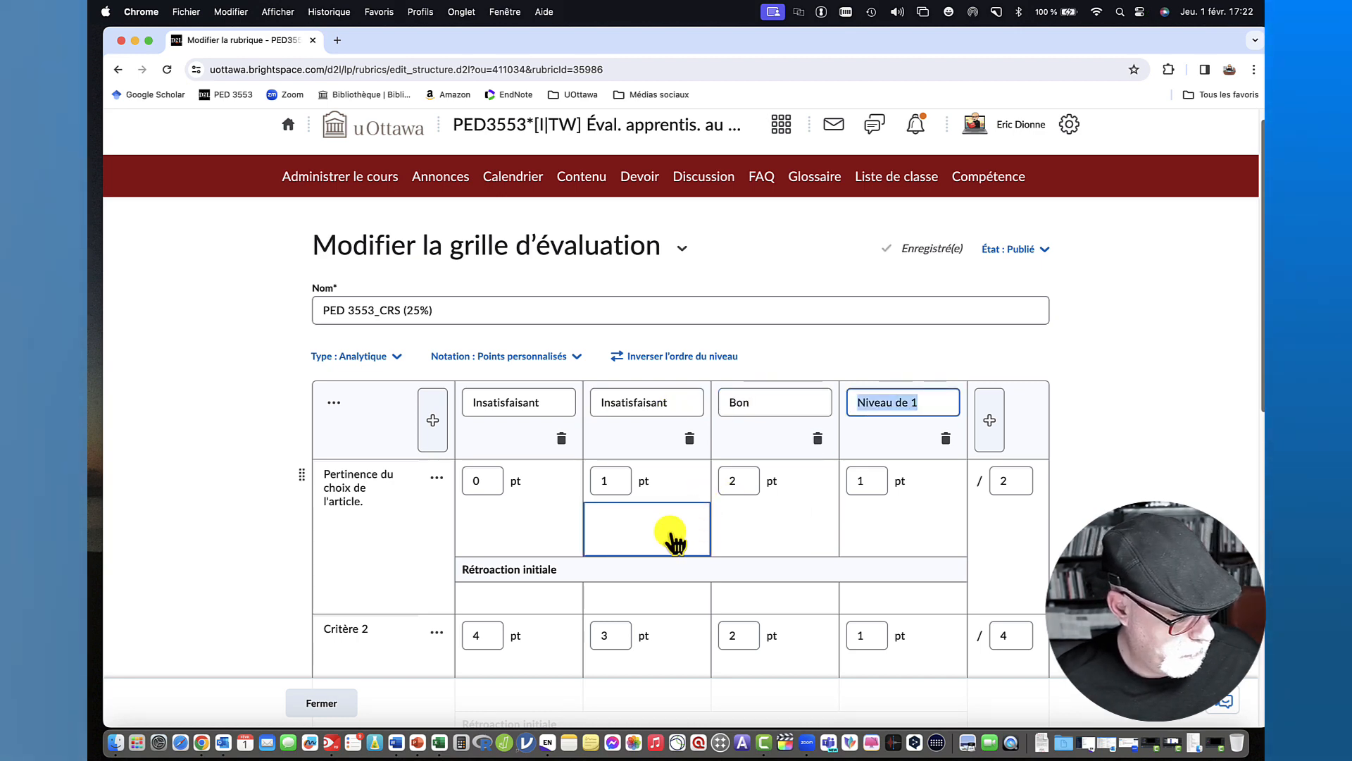
double_click(737, 479)
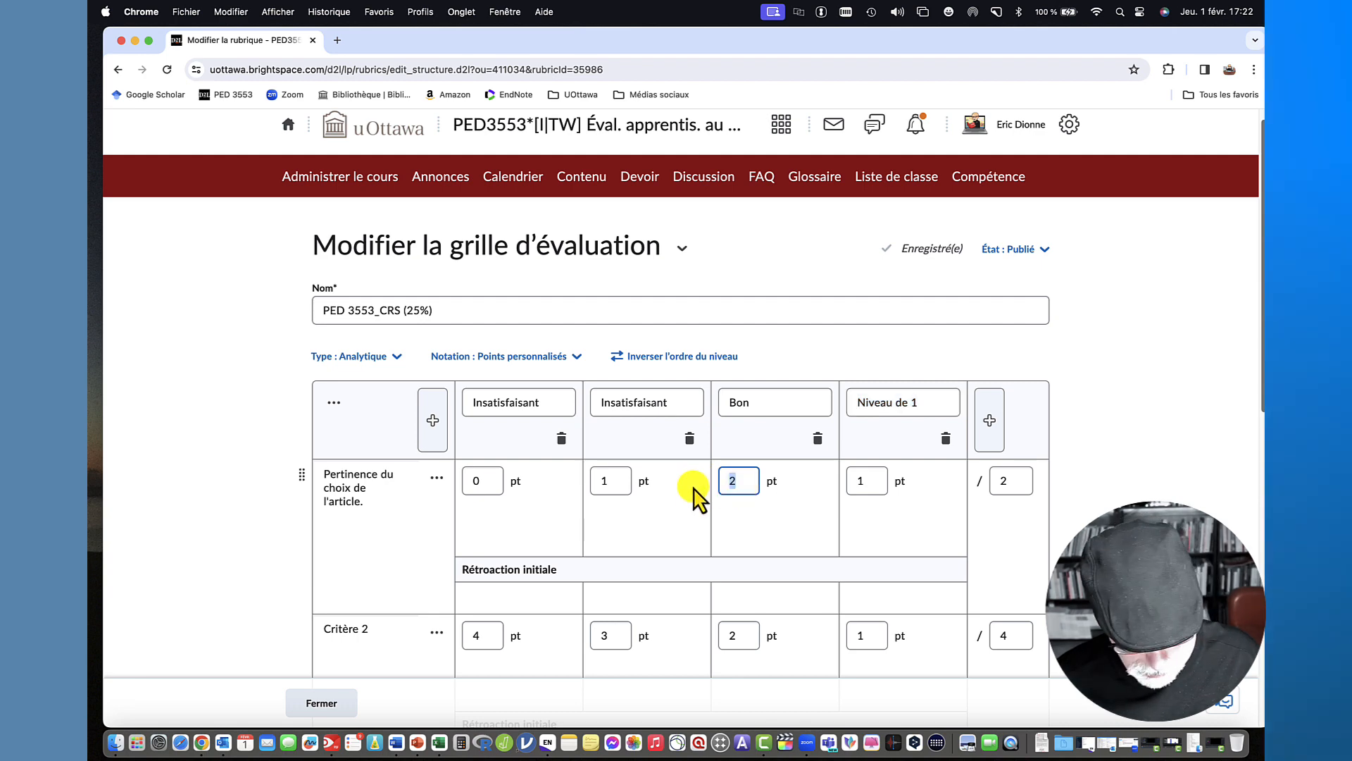
type("4")
Rename the performance level Niveau de 1 as "Bon" and set its points to 5 for the article choice criterion.
triple_click(935, 399)
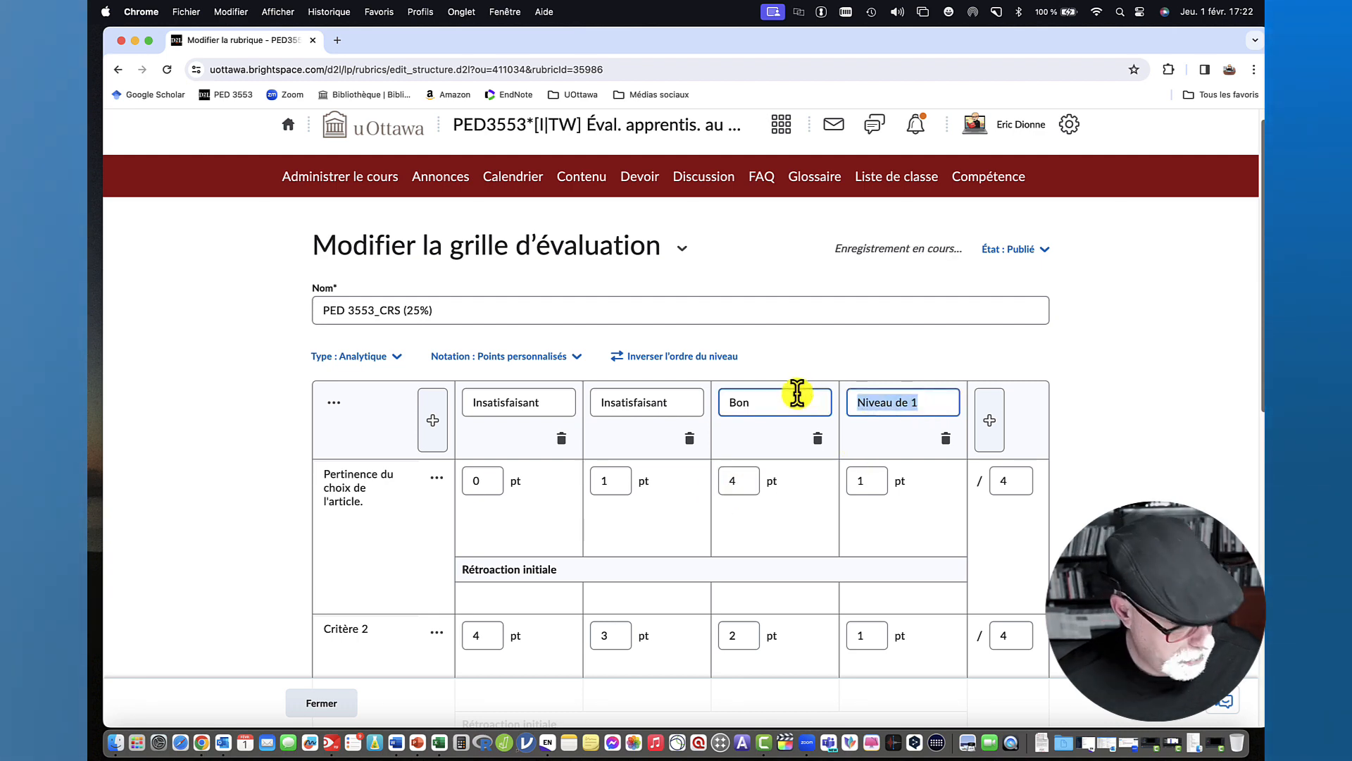
type("Bon")
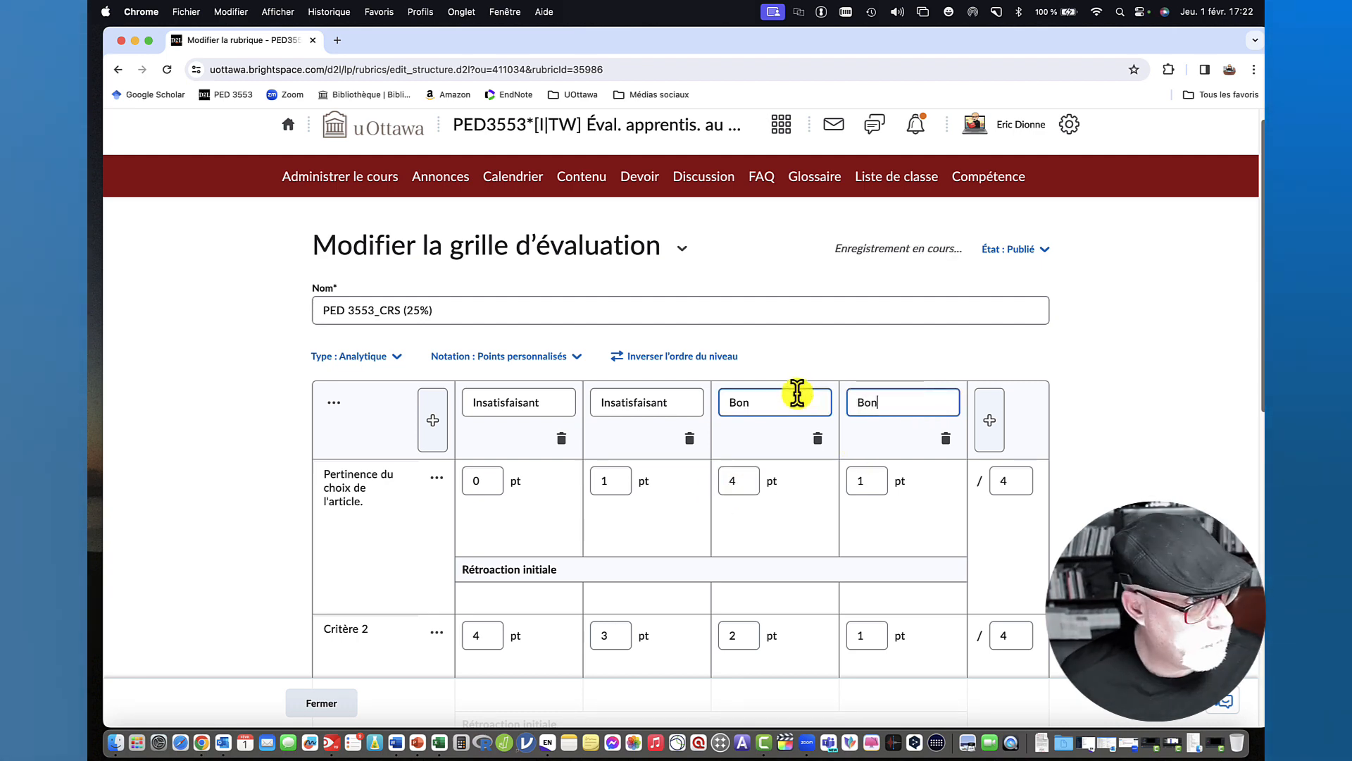
key("Tab")
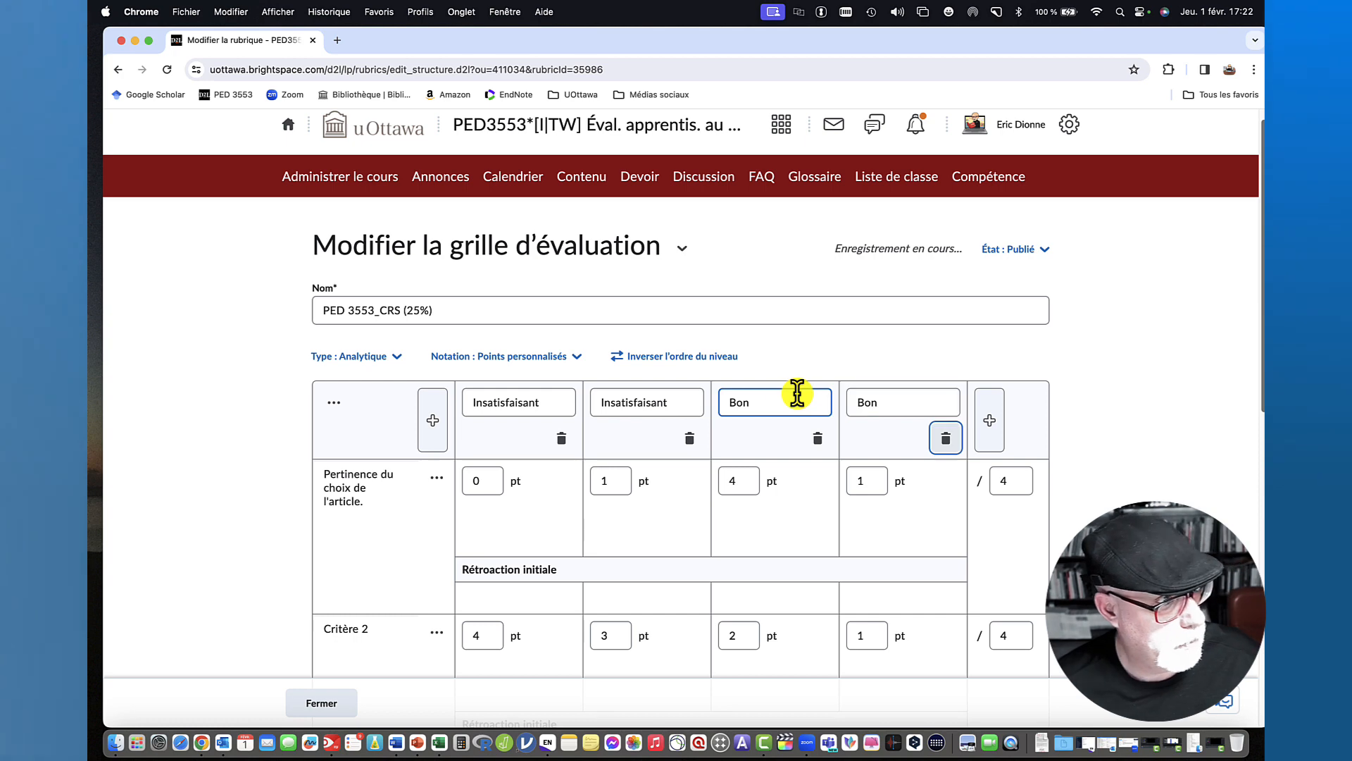
double_click(871, 481)
type("5")
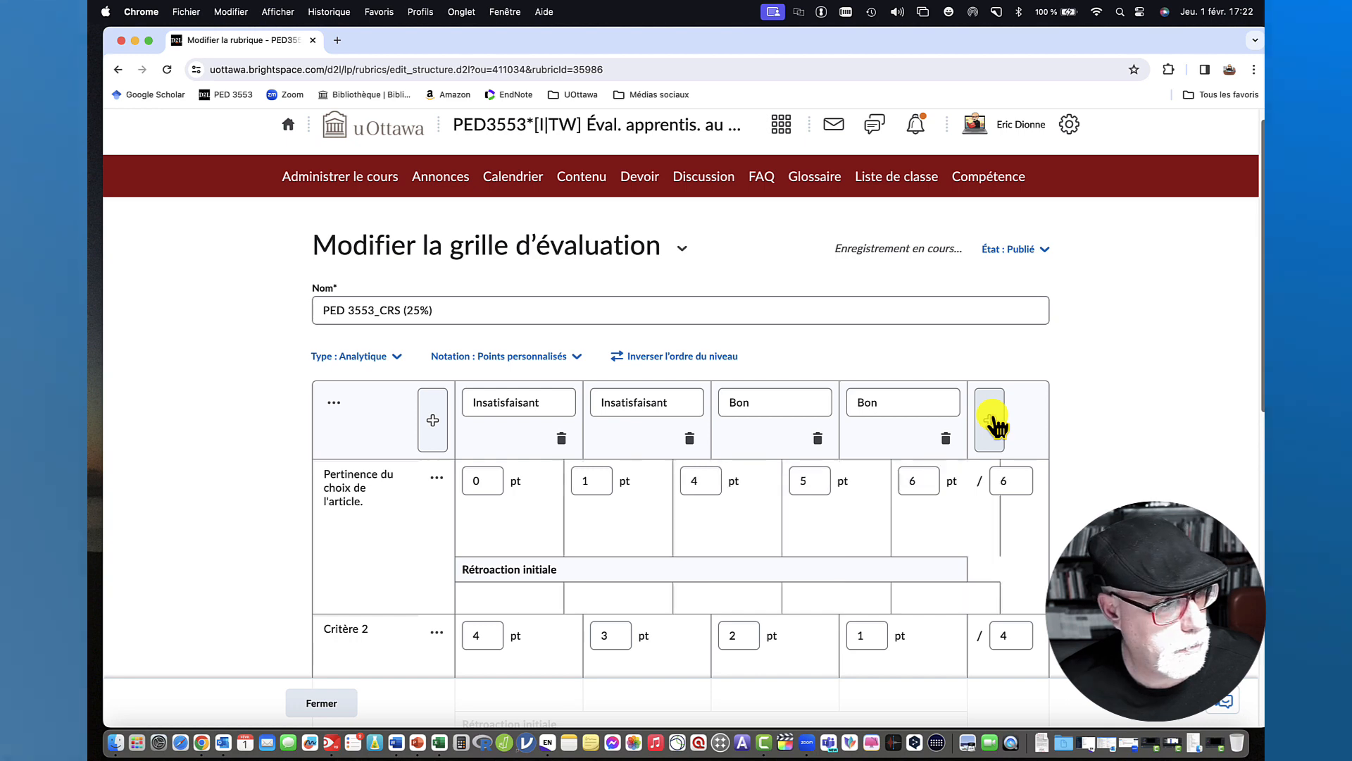
Add a fifth performance level after the second Bon level and name it "Très bon".
left_click(993, 422)
left_click(928, 402)
left_click_drag(926, 403, 985, 401)
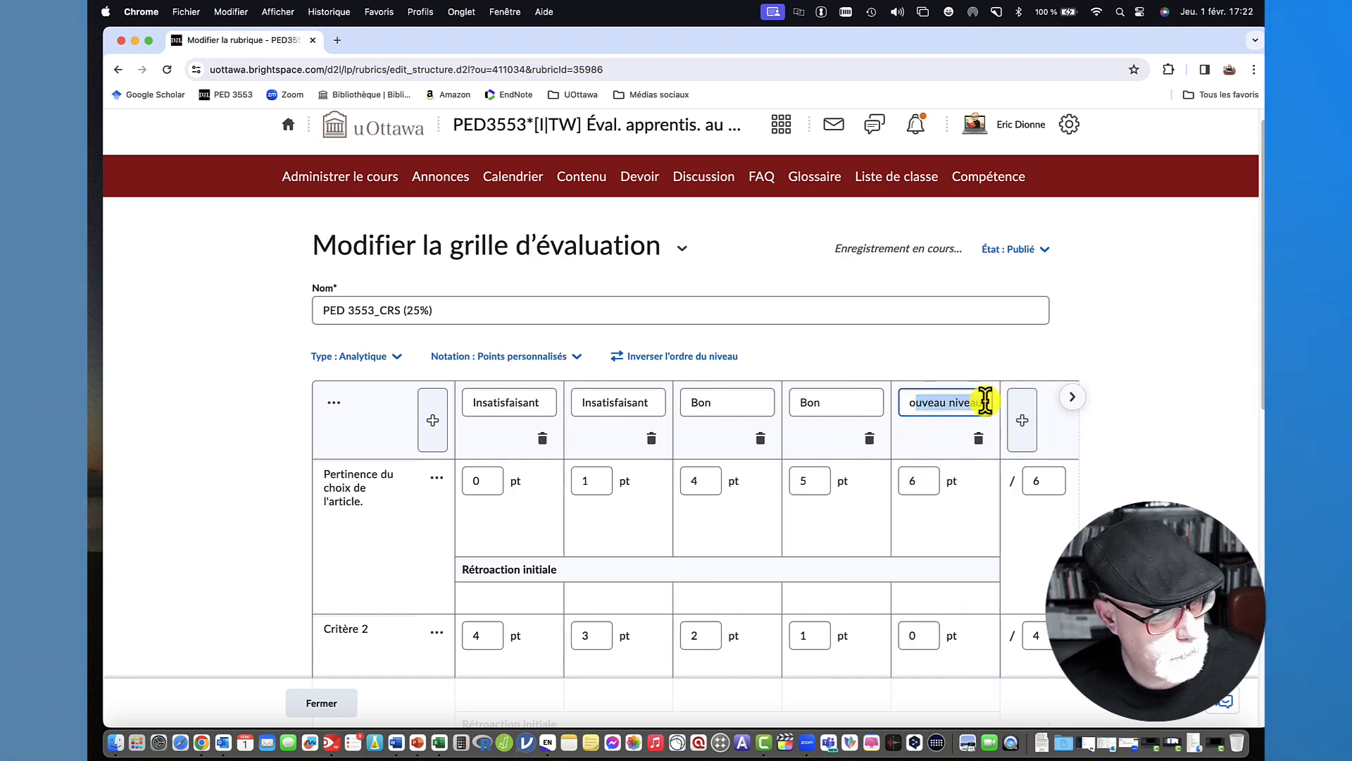
key("BackSpace")
key("BackSpace")
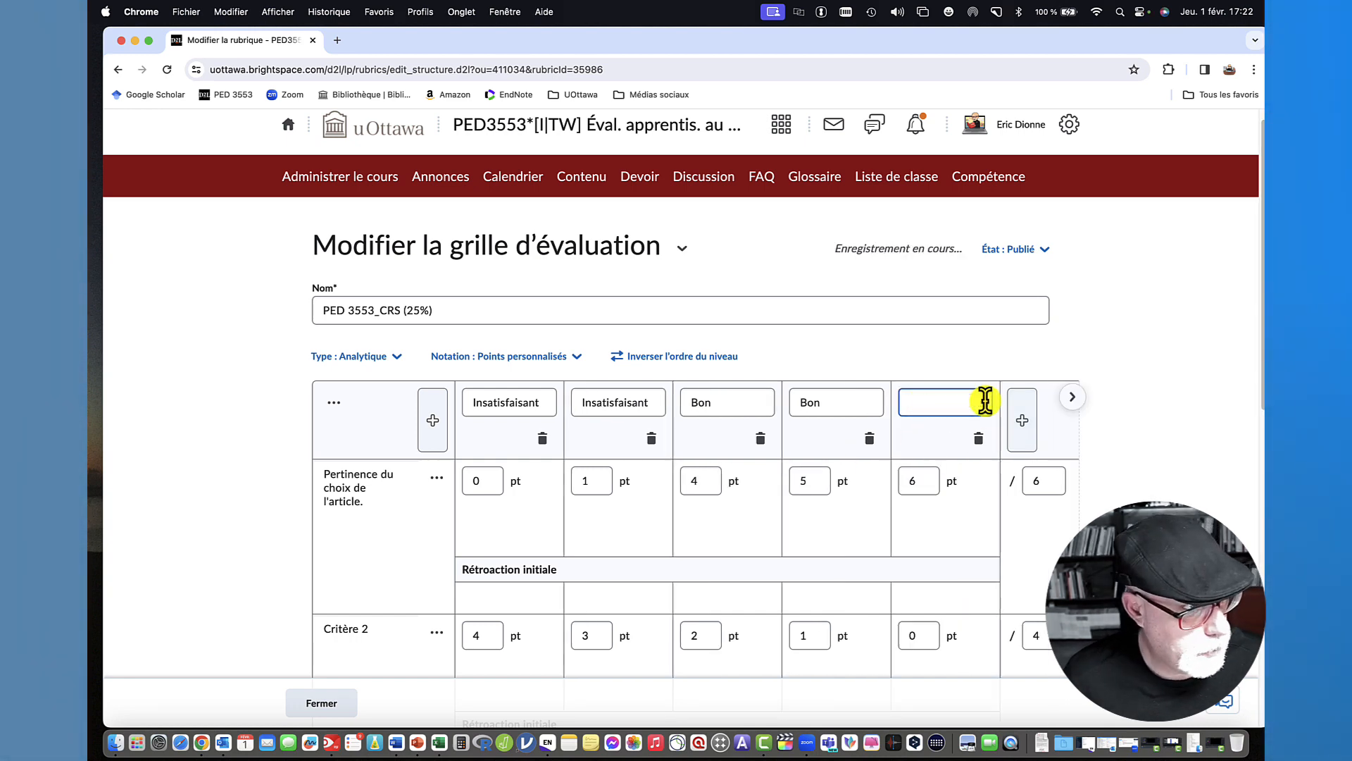
type("Très ")
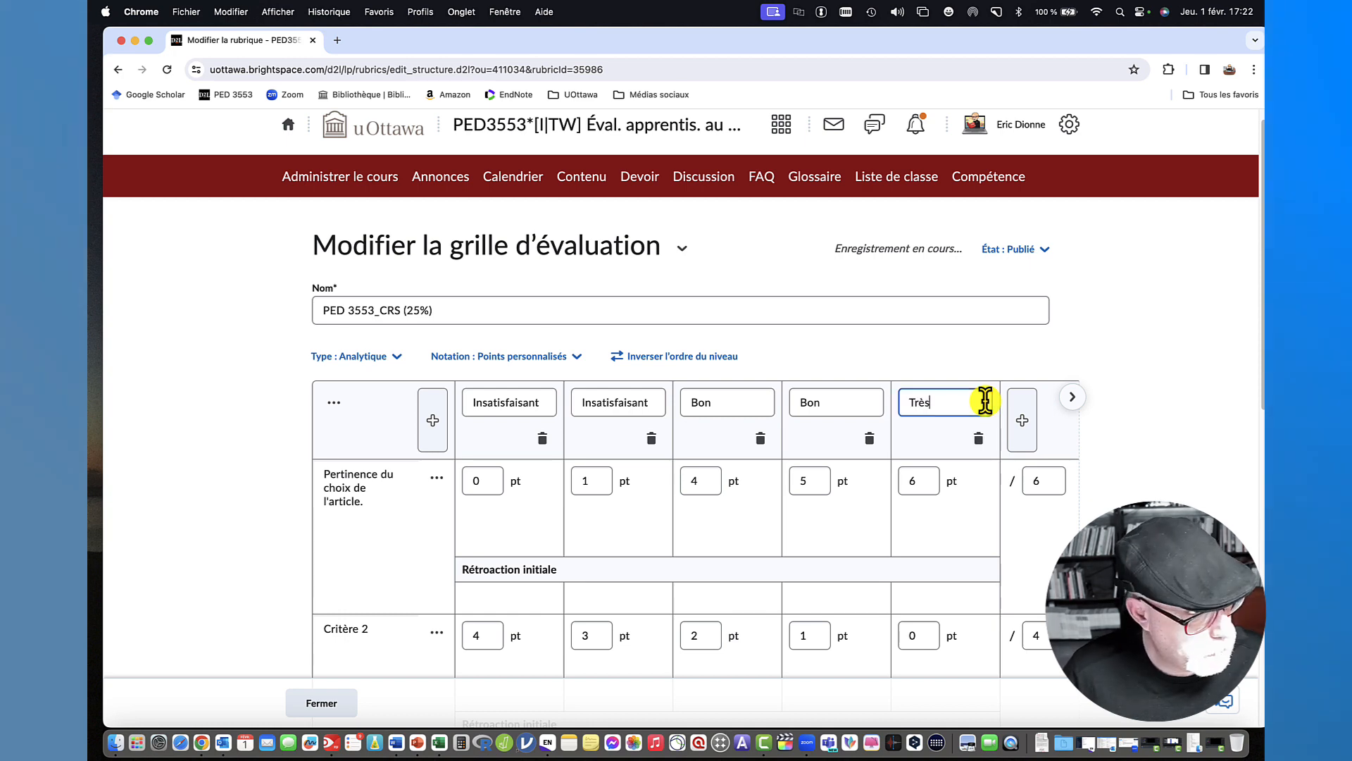
type("bon")
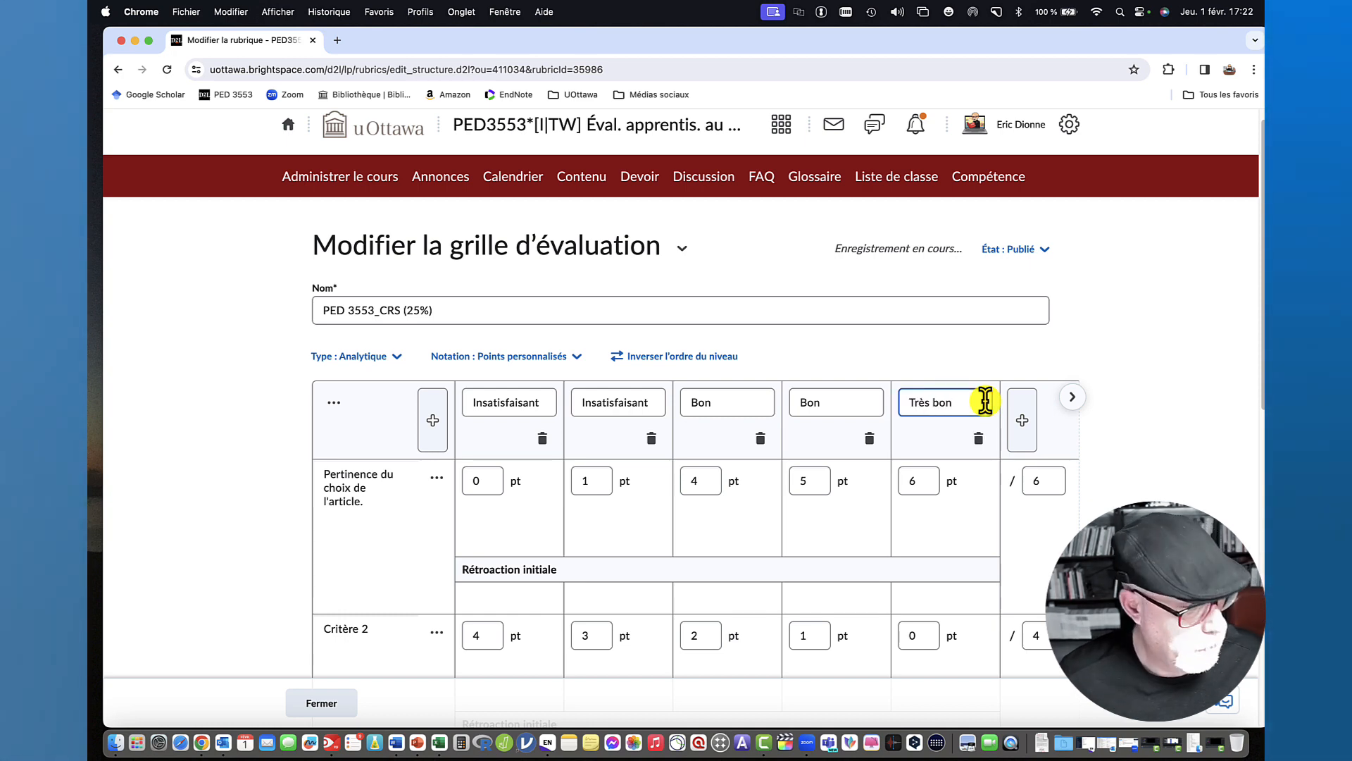
Add a sixth performance level at the end of the rubric, also named "Très bon".
left_click(1025, 422)
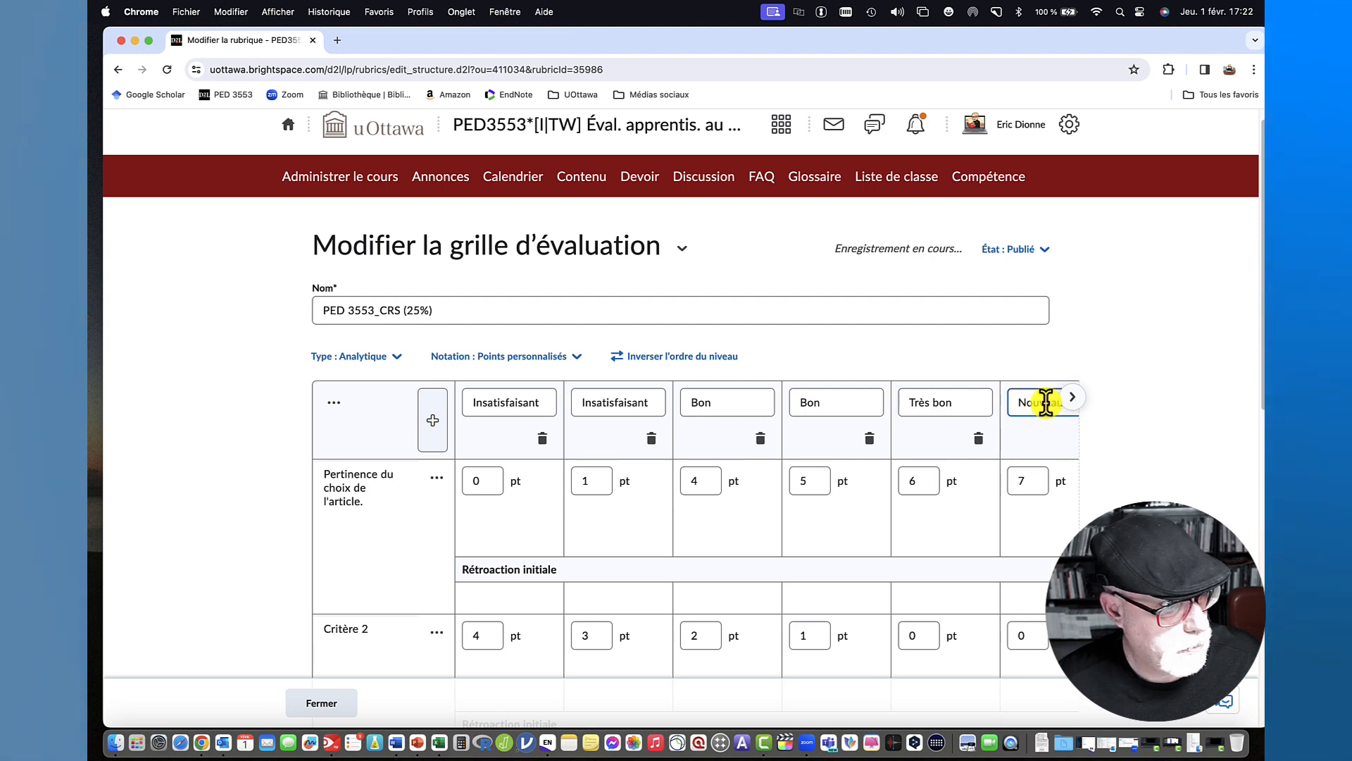
left_click(1084, 401)
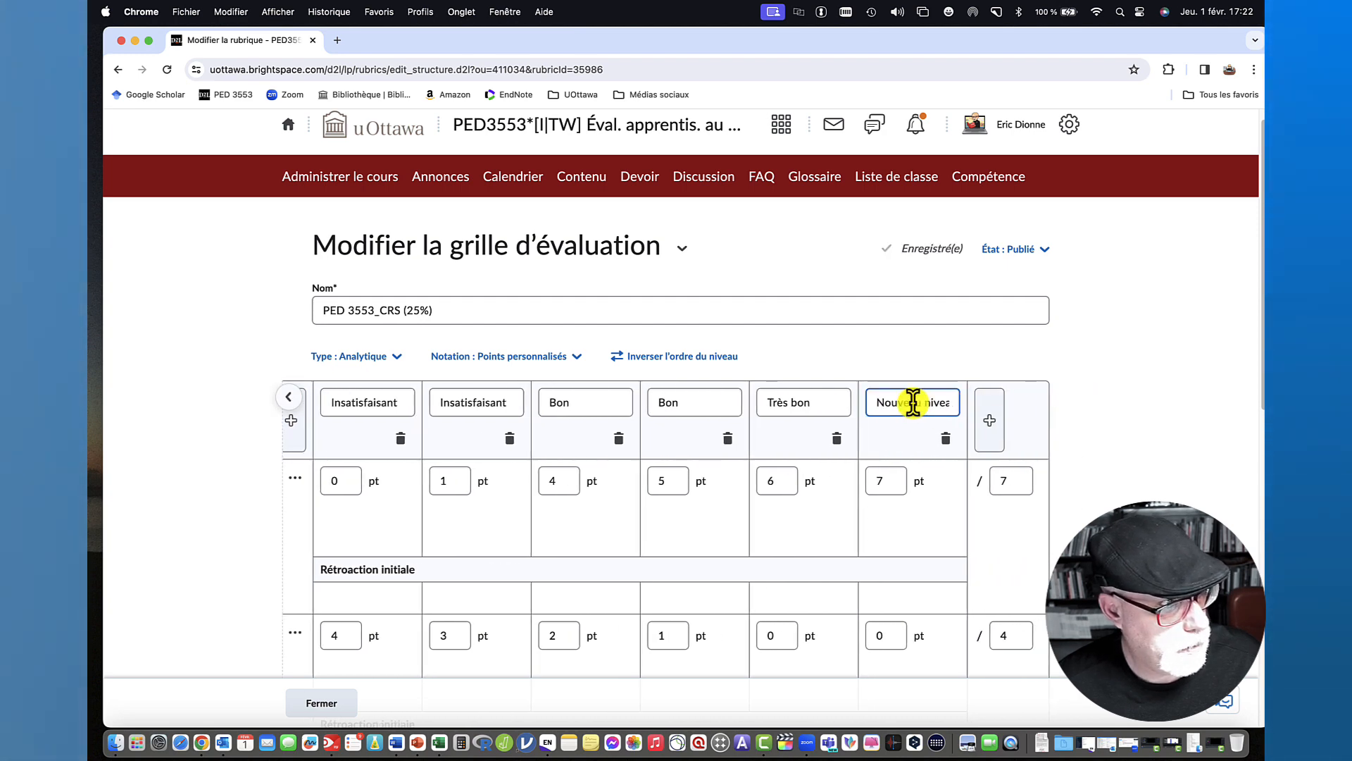
left_click_drag(915, 403, 1000, 415)
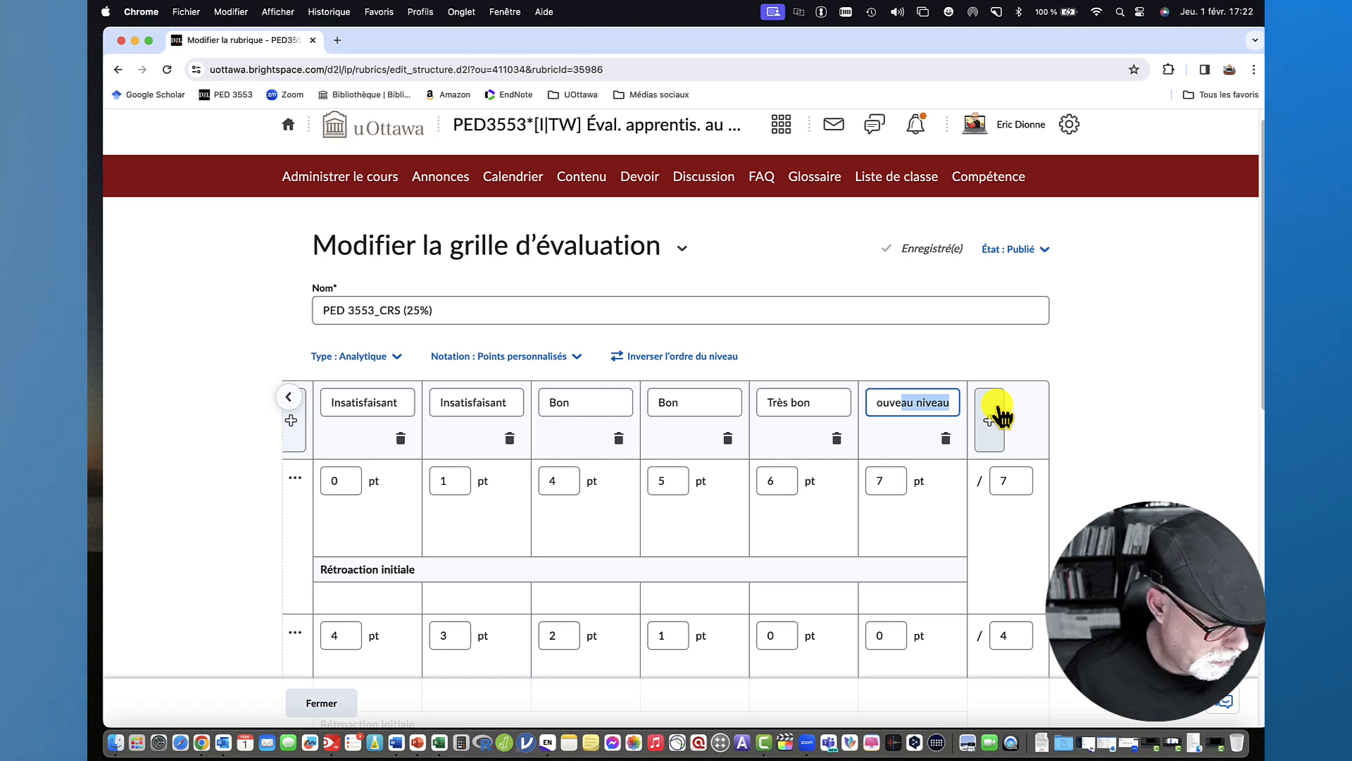
key("BackSpace")
key("BackSpace")
key("BackSpace")
key("BackSpace")
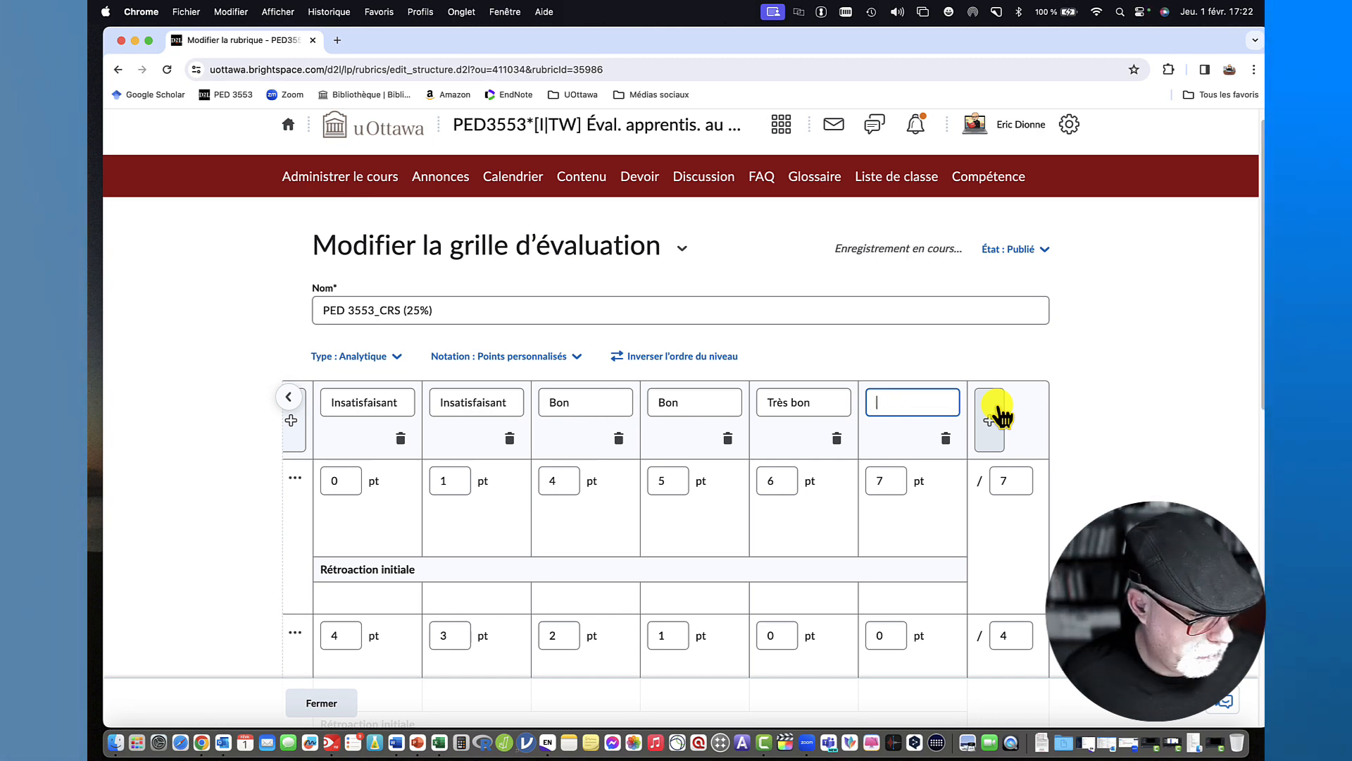
type("Trè")
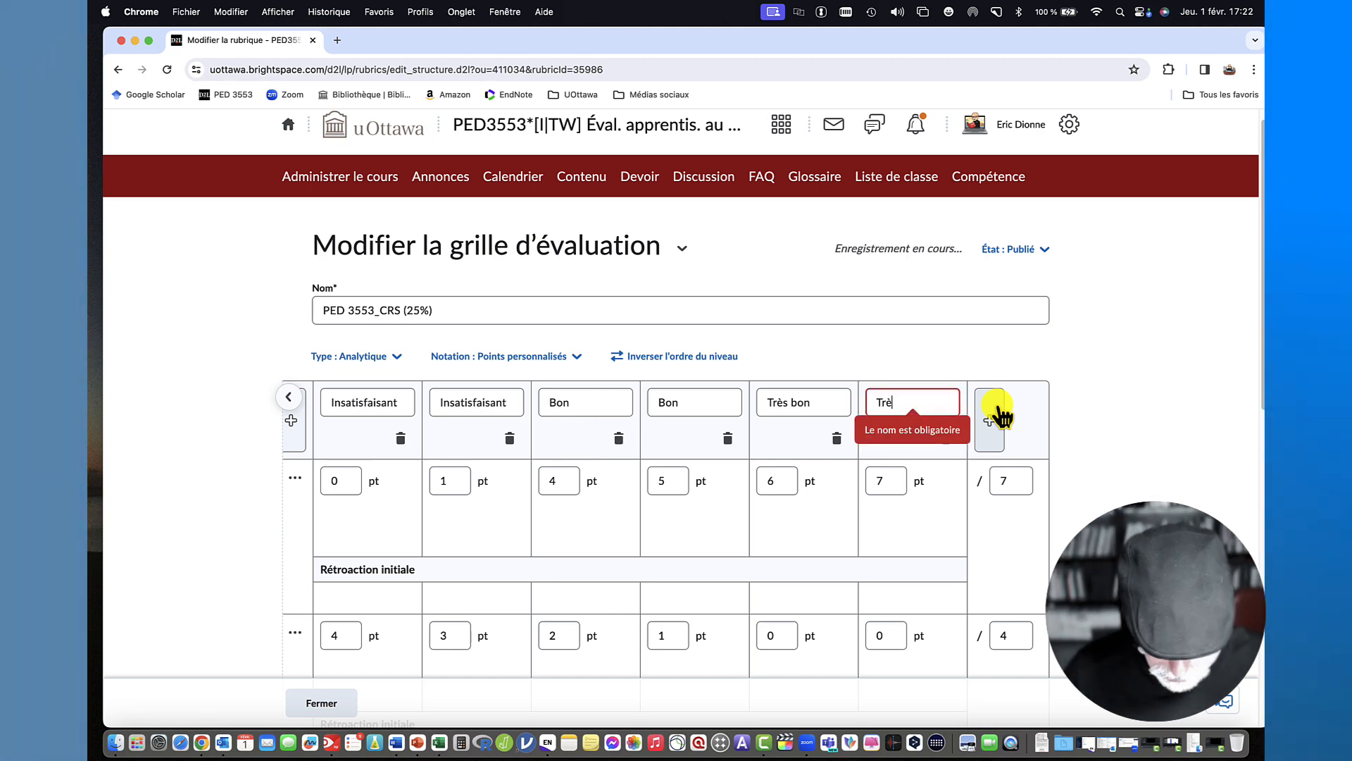
type("s bon")
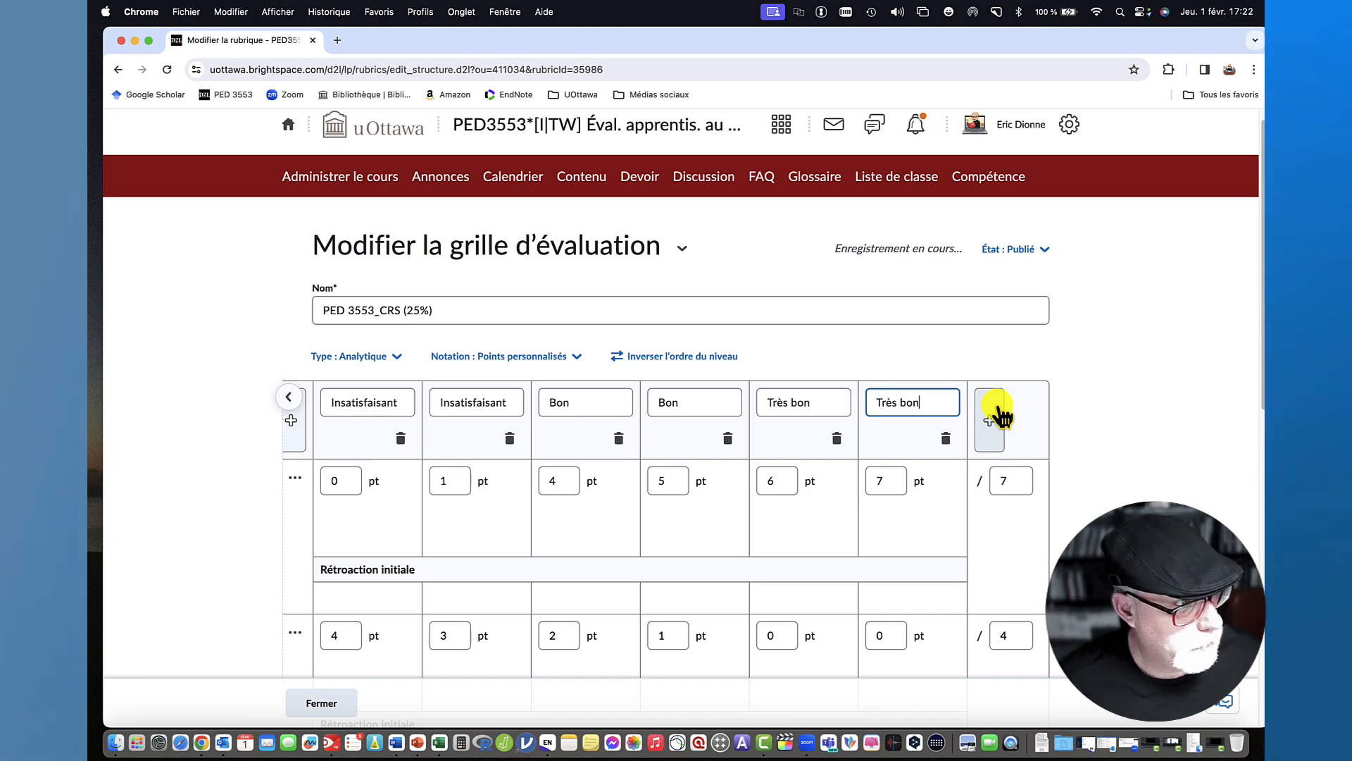
key("Tab")
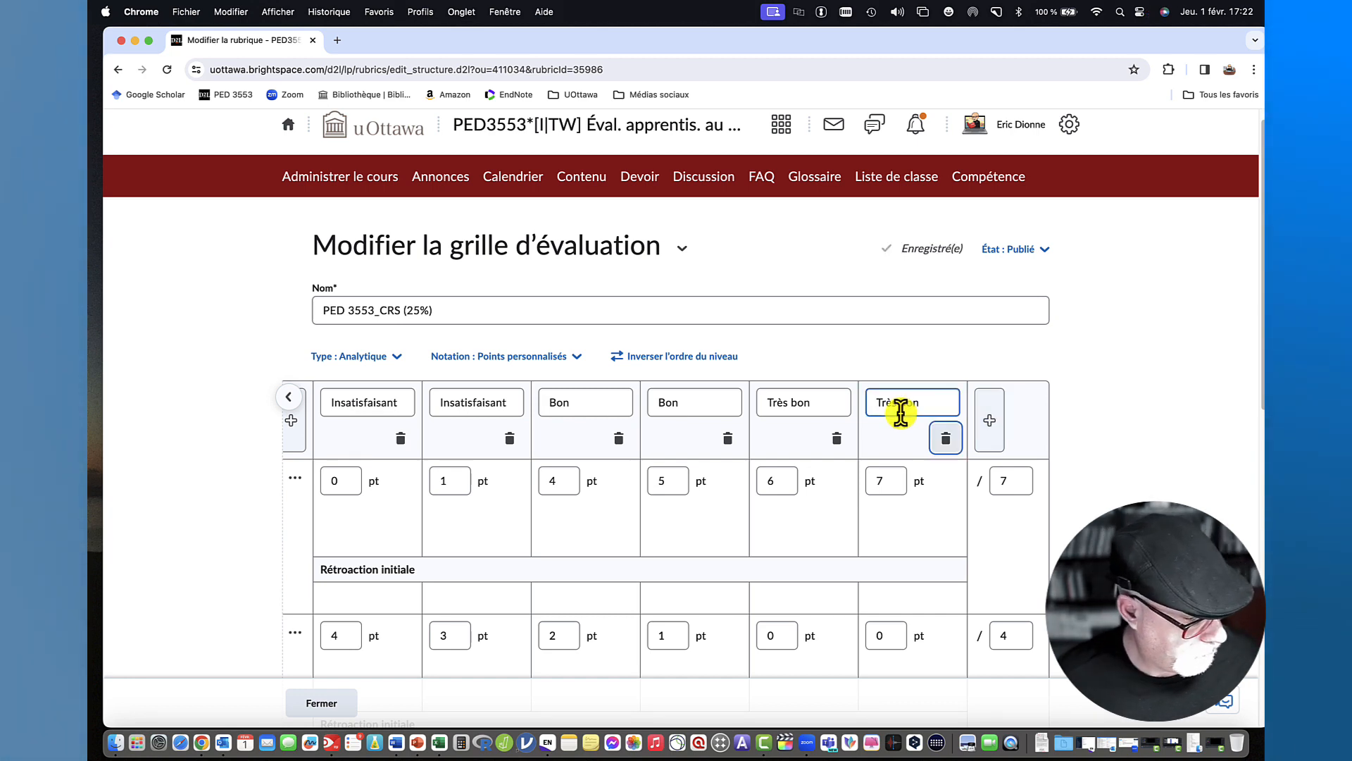
Add a seventh performance level after the two Très bon levels and name it "Excellent".
left_click(992, 422)
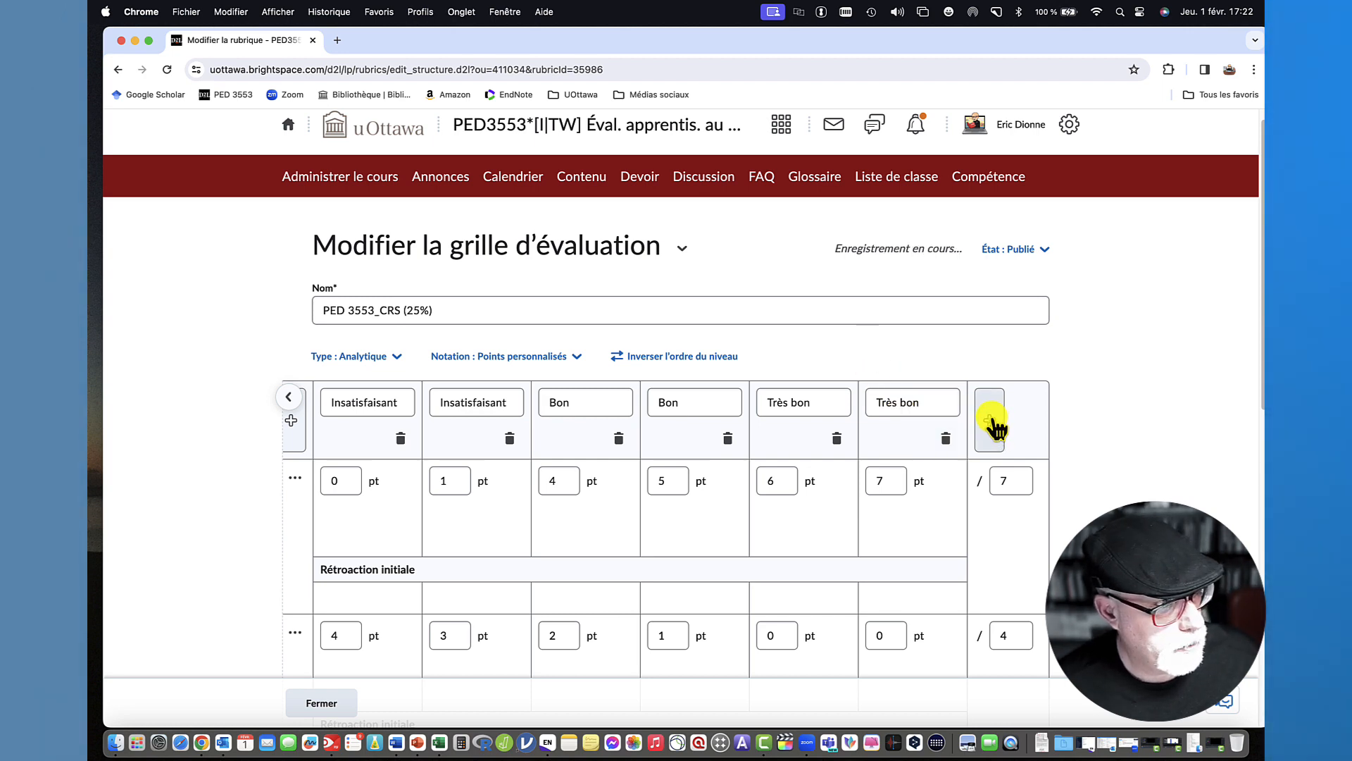
left_click_drag(1005, 400, 1125, 420)
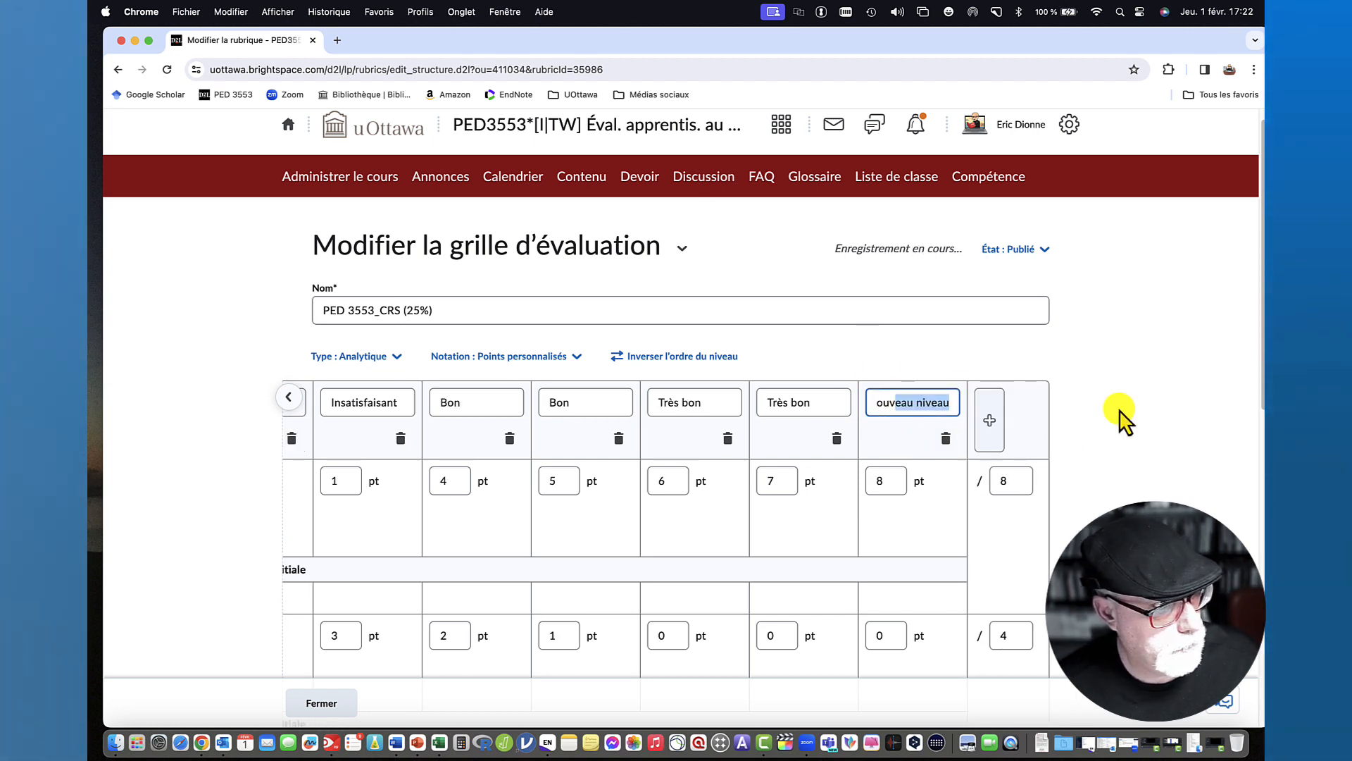
key("BackSpace")
key("BackSpace")
key("BackSpace")
key("BackSpace")
key("BackSpace")
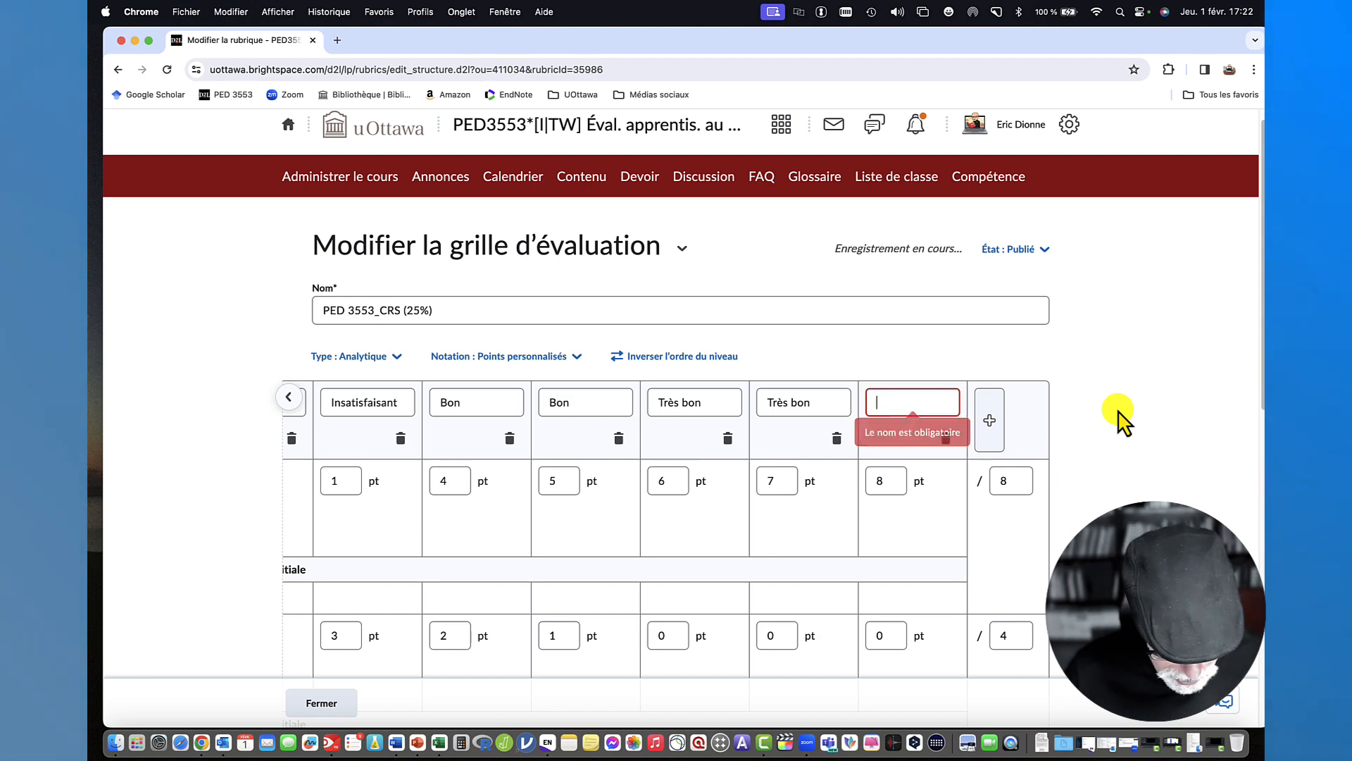
type("Excel")
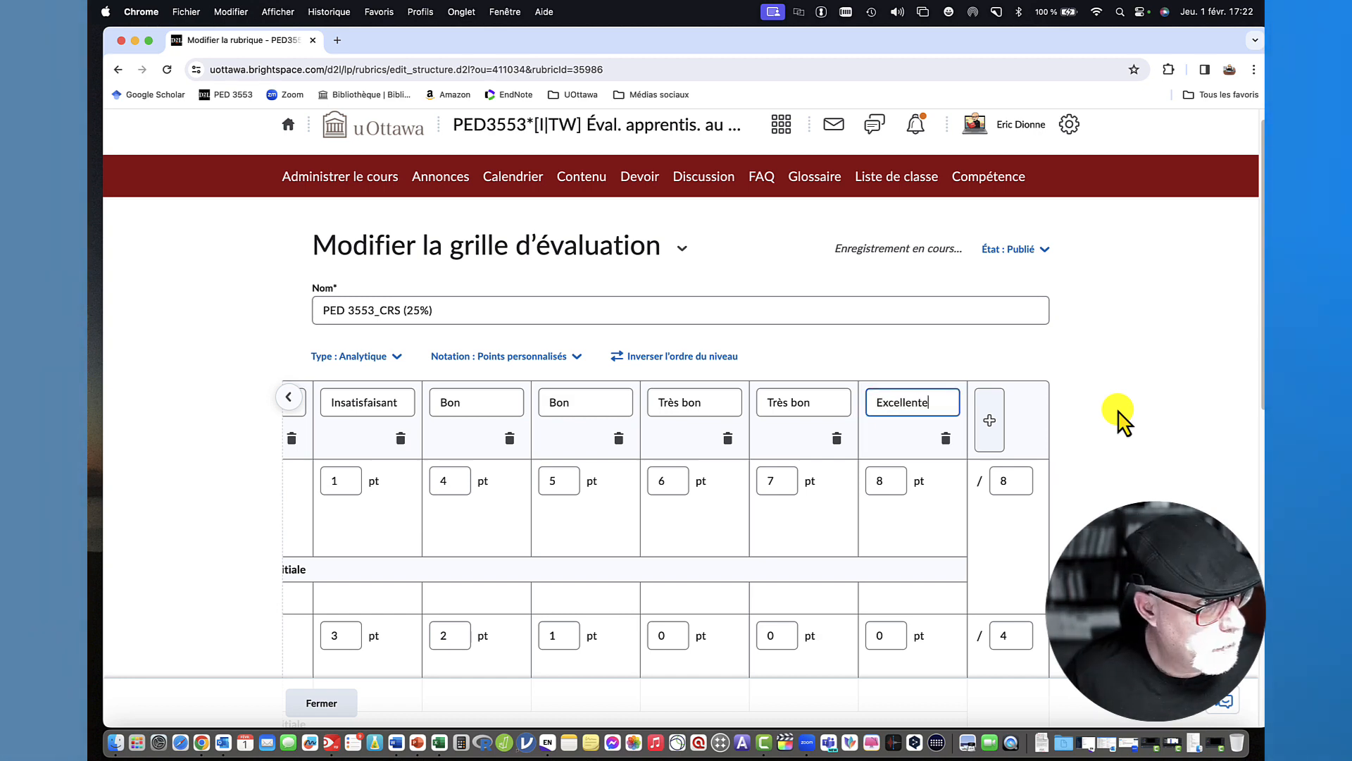
type("lente")
key("BackSpace")
key("Tab")
key("Tab")
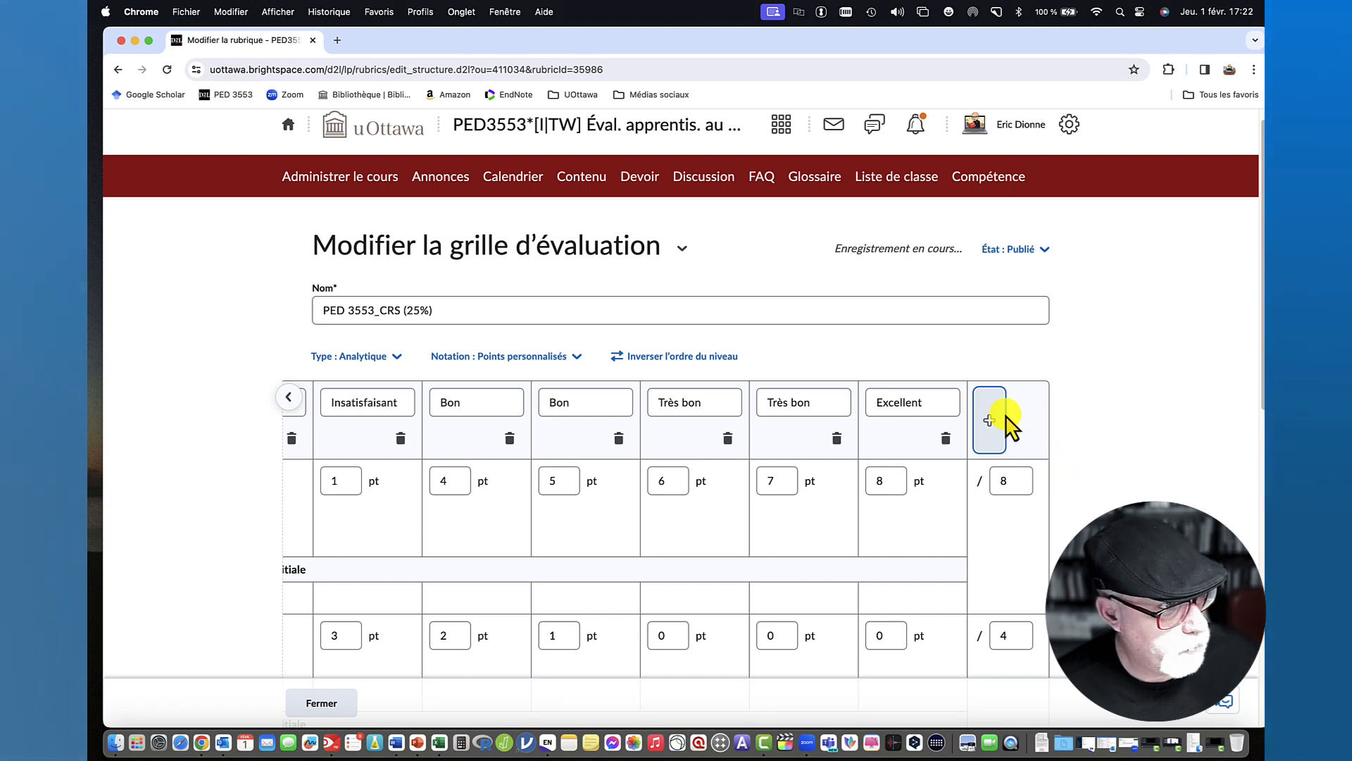
Add an eighth performance level at the end of the rubric, also named "Excellent".
left_click(901, 403)
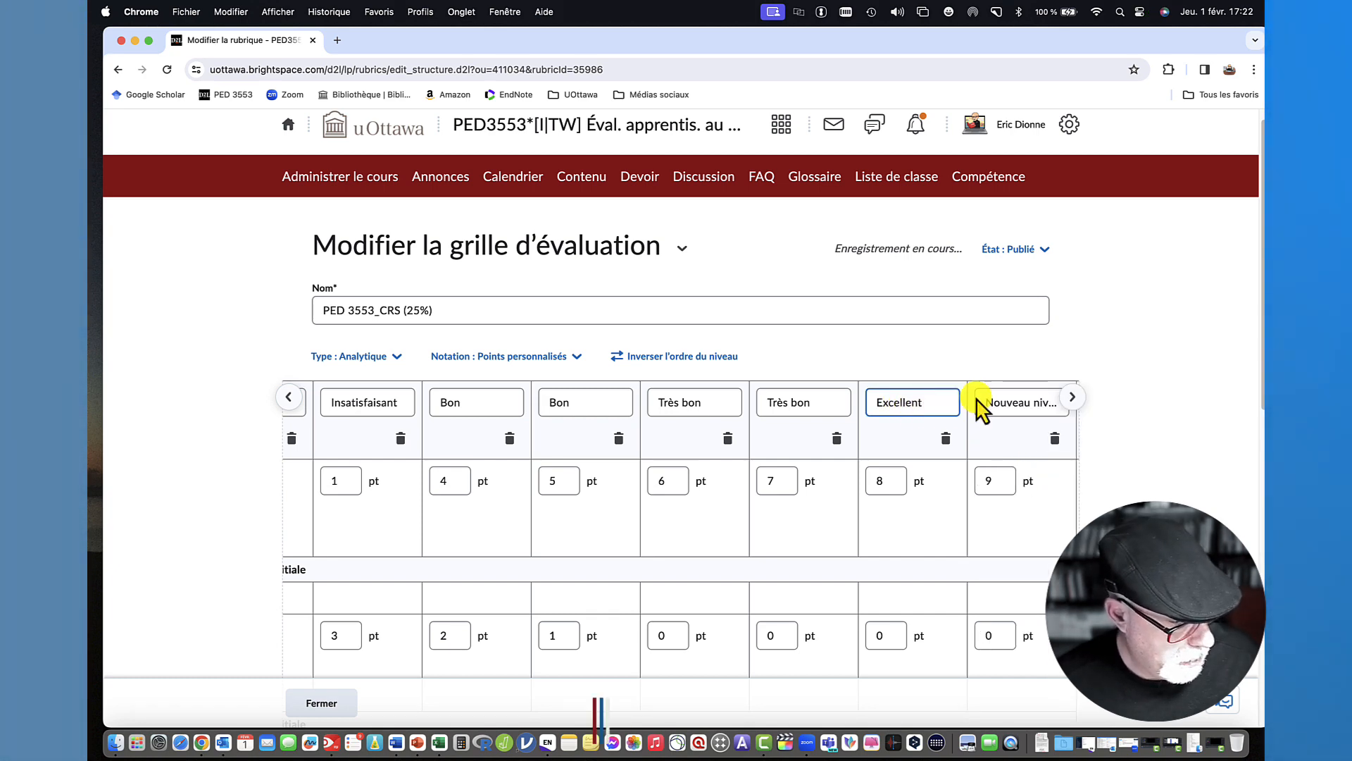
left_click(996, 402)
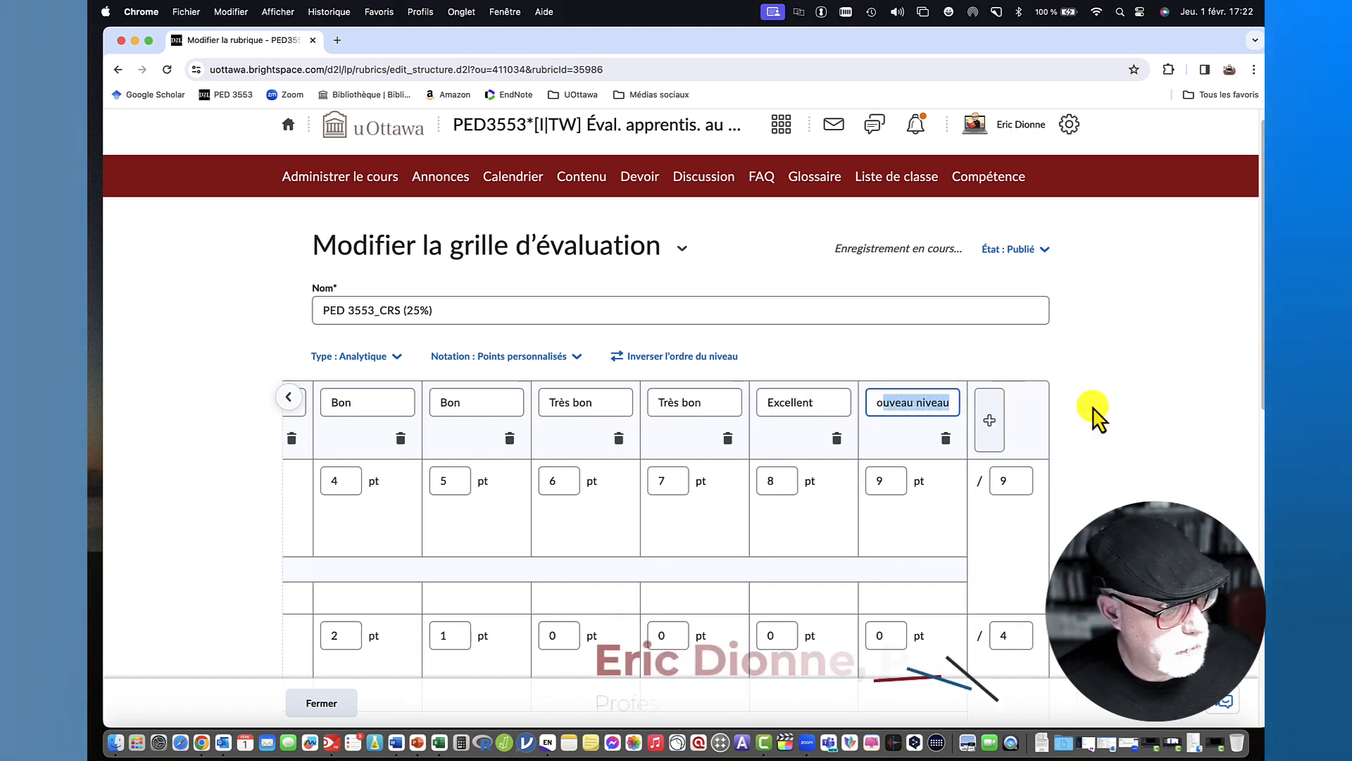
type("No")
key("BackSpace")
key("BackSpace")
type("E")
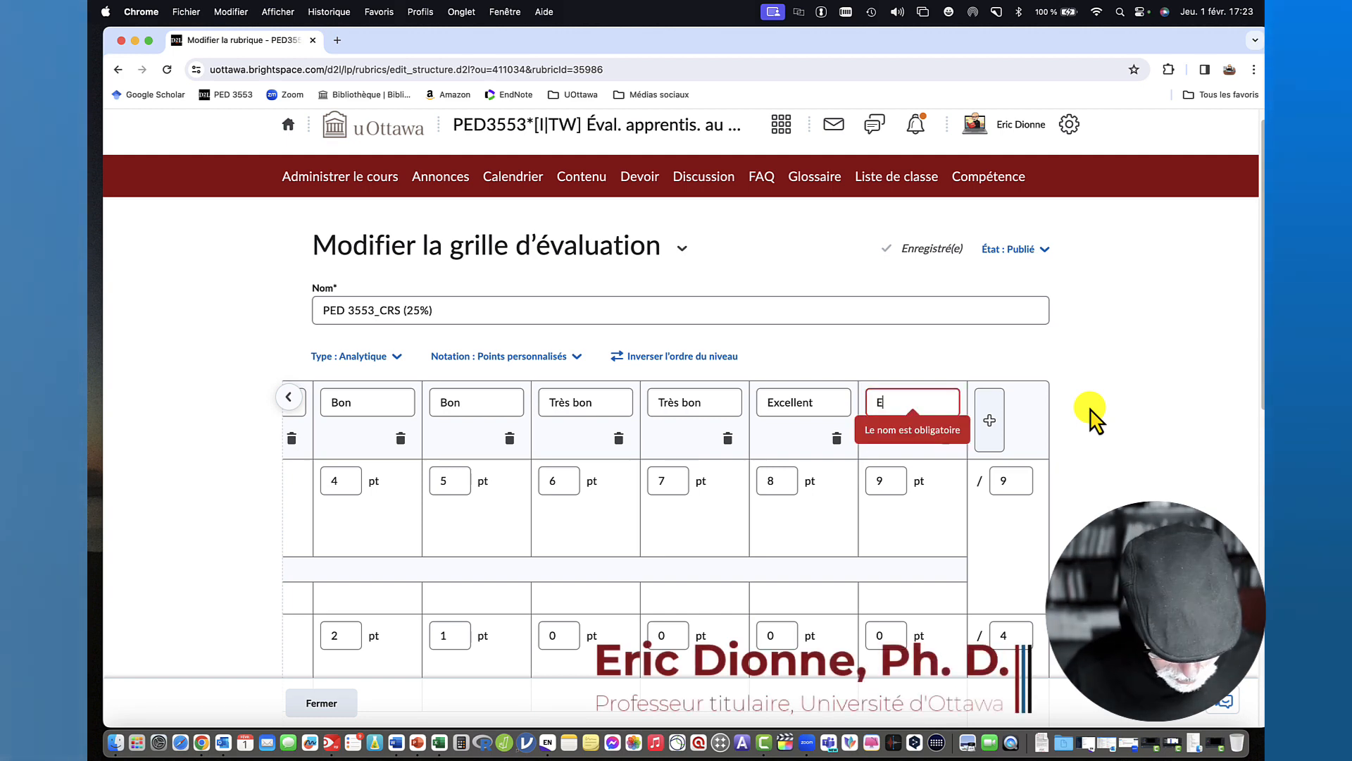
type("xcellent")
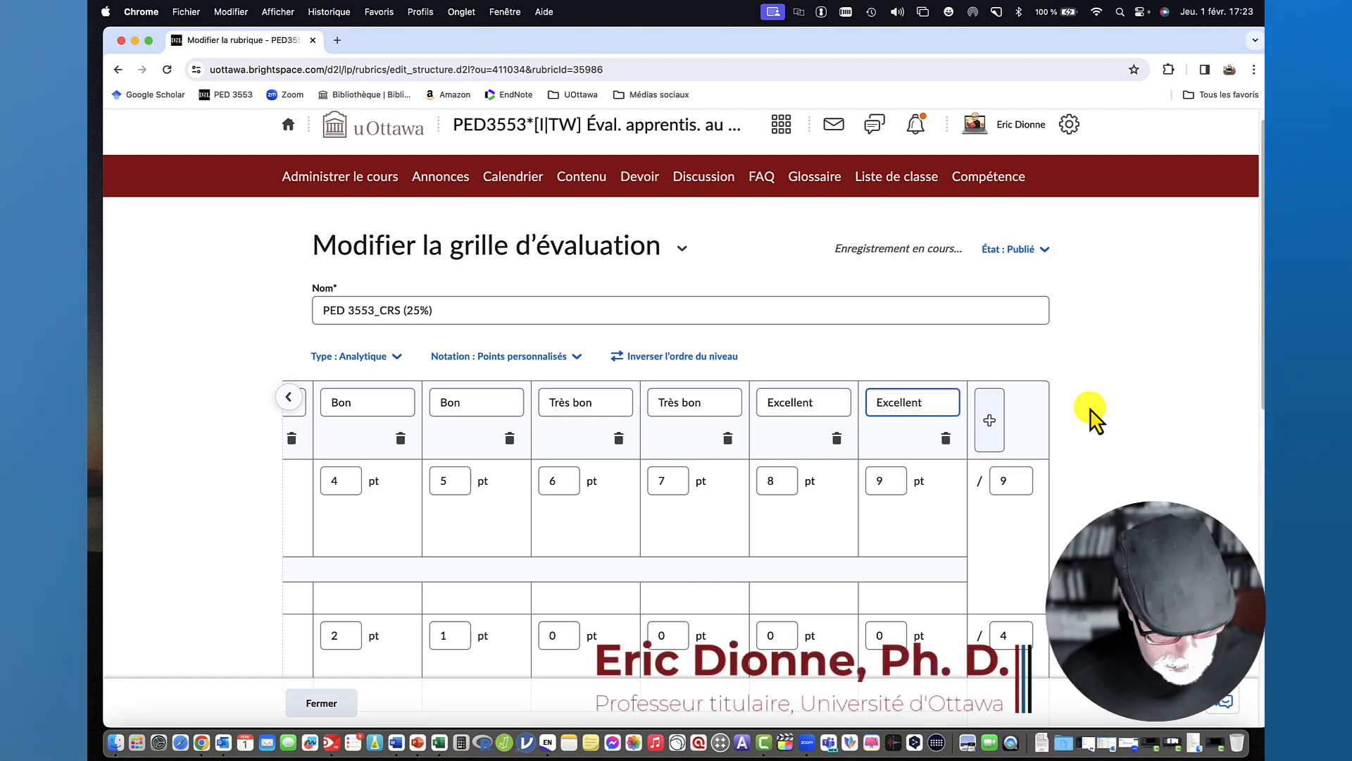
Add a ninth performance level after the two Excellent levels and name it "Exceptionnel".
left_click(990, 419)
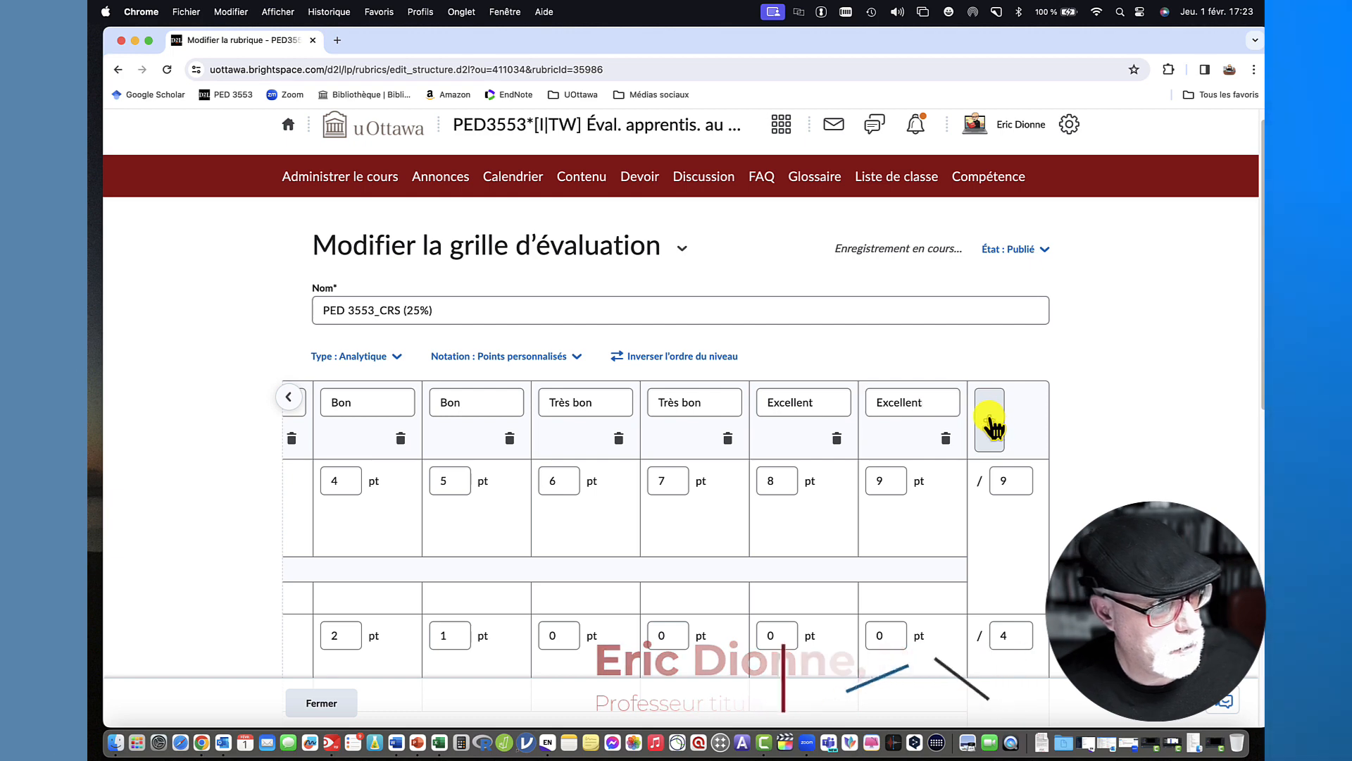
left_click(1001, 402)
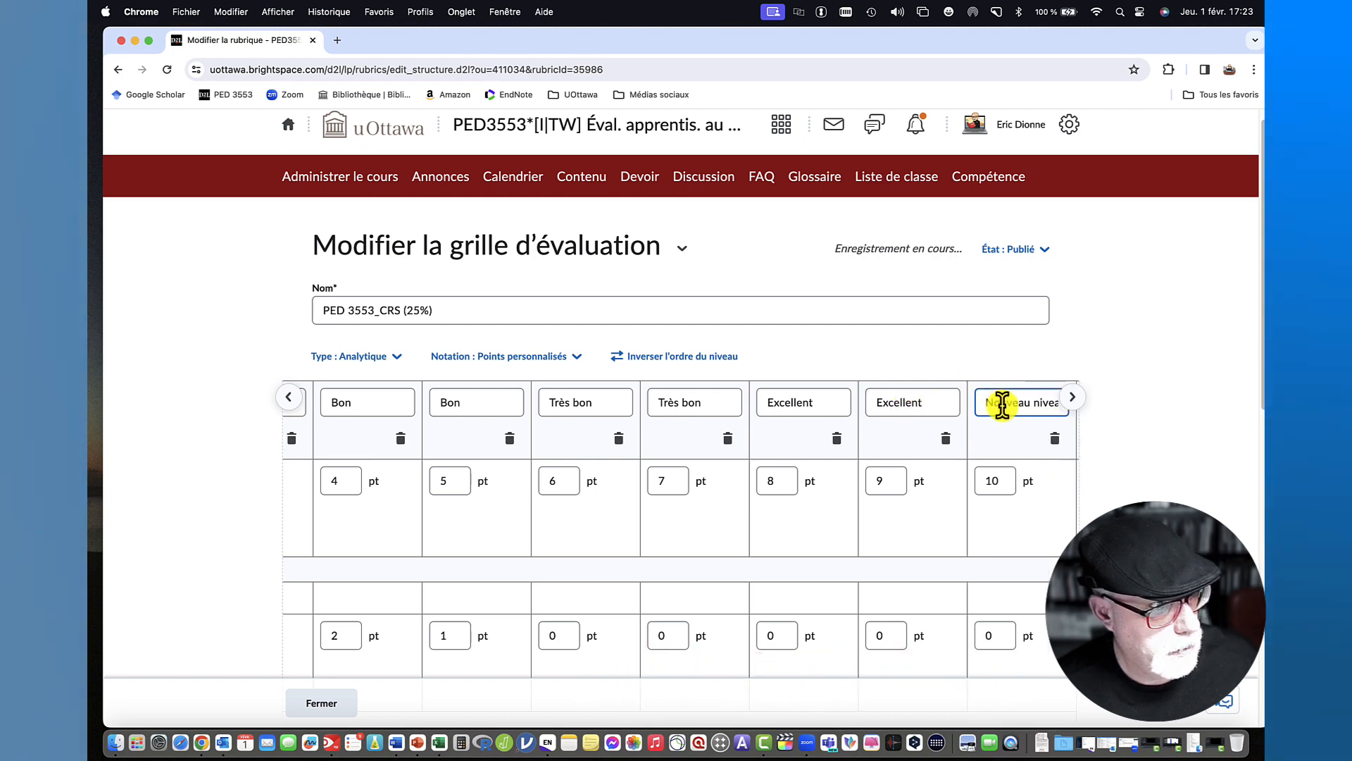
key("super+a")
key("BackSpace")
type("E")
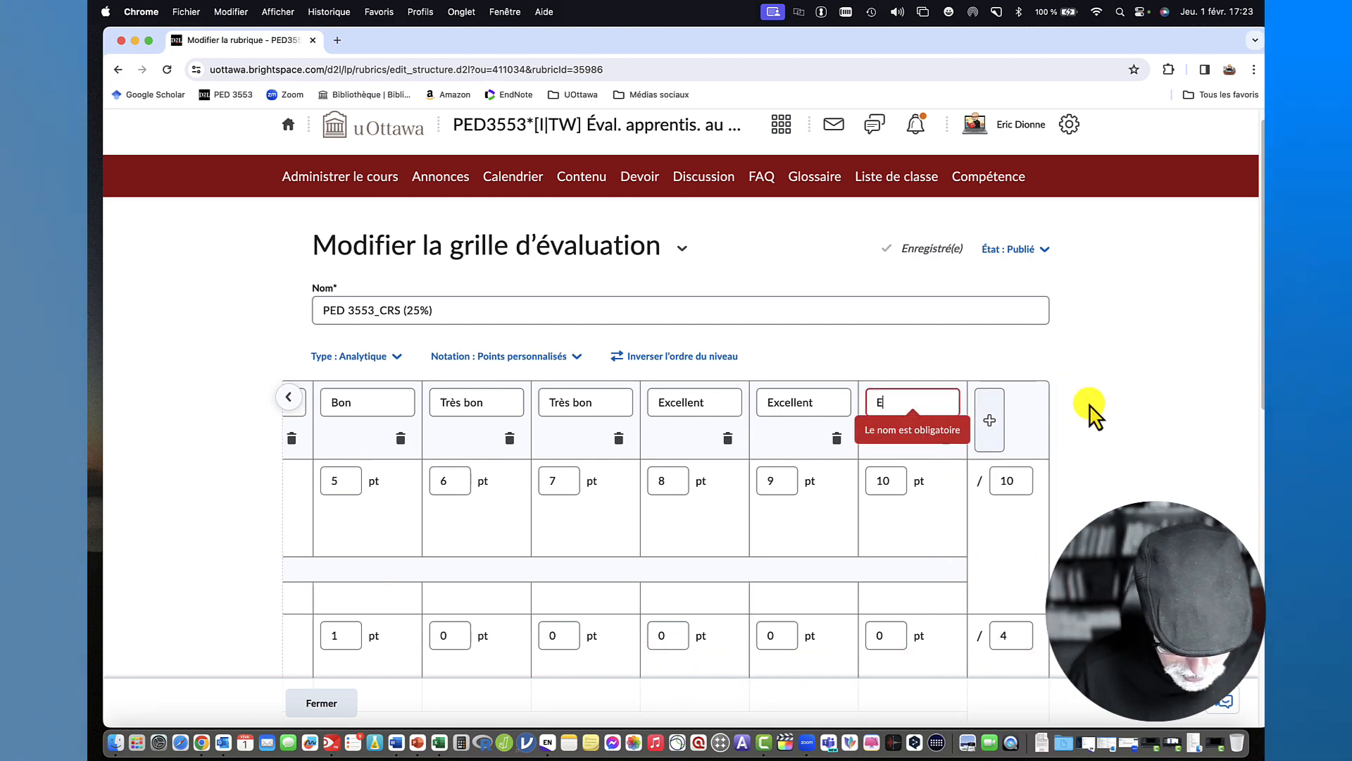
type("xceptionnel")
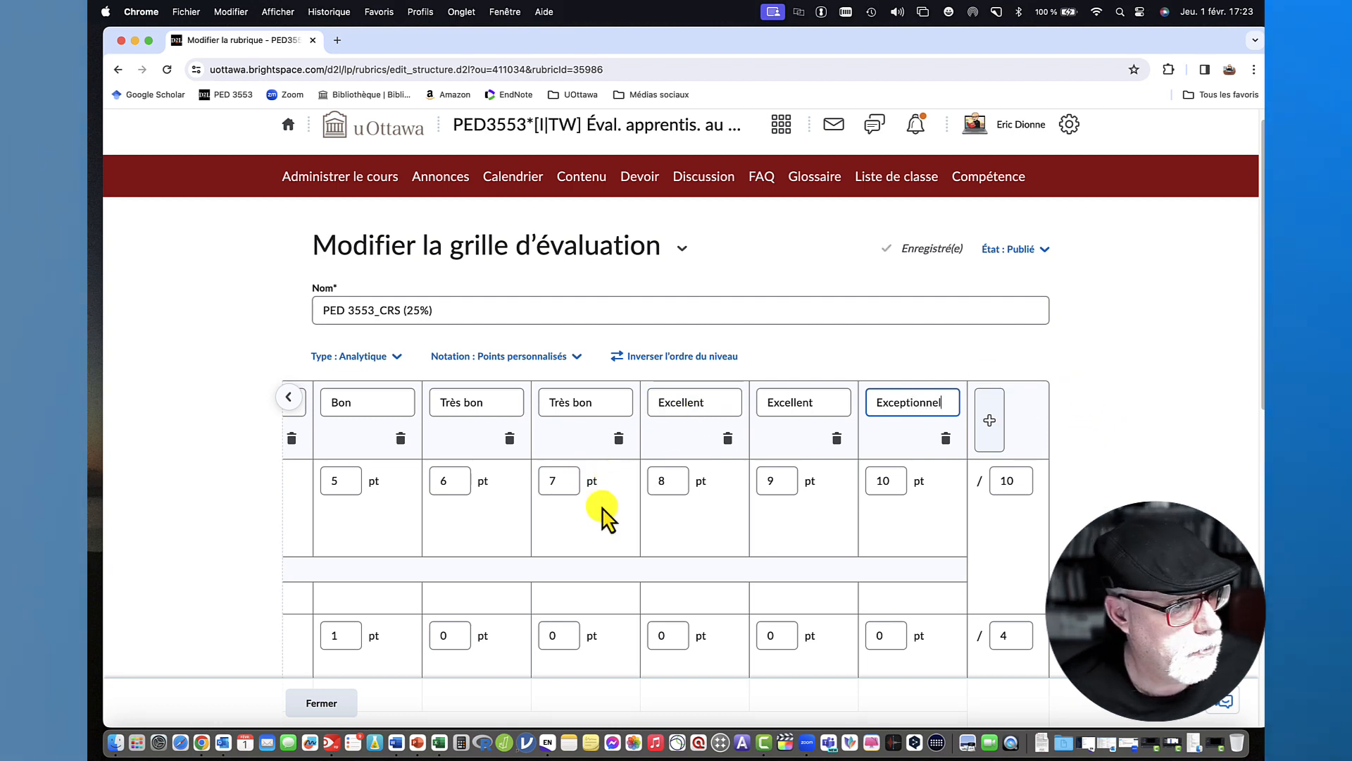
Return to the first performance levels and examine the criteria rows below the article choice criterion.
left_click(292, 404)
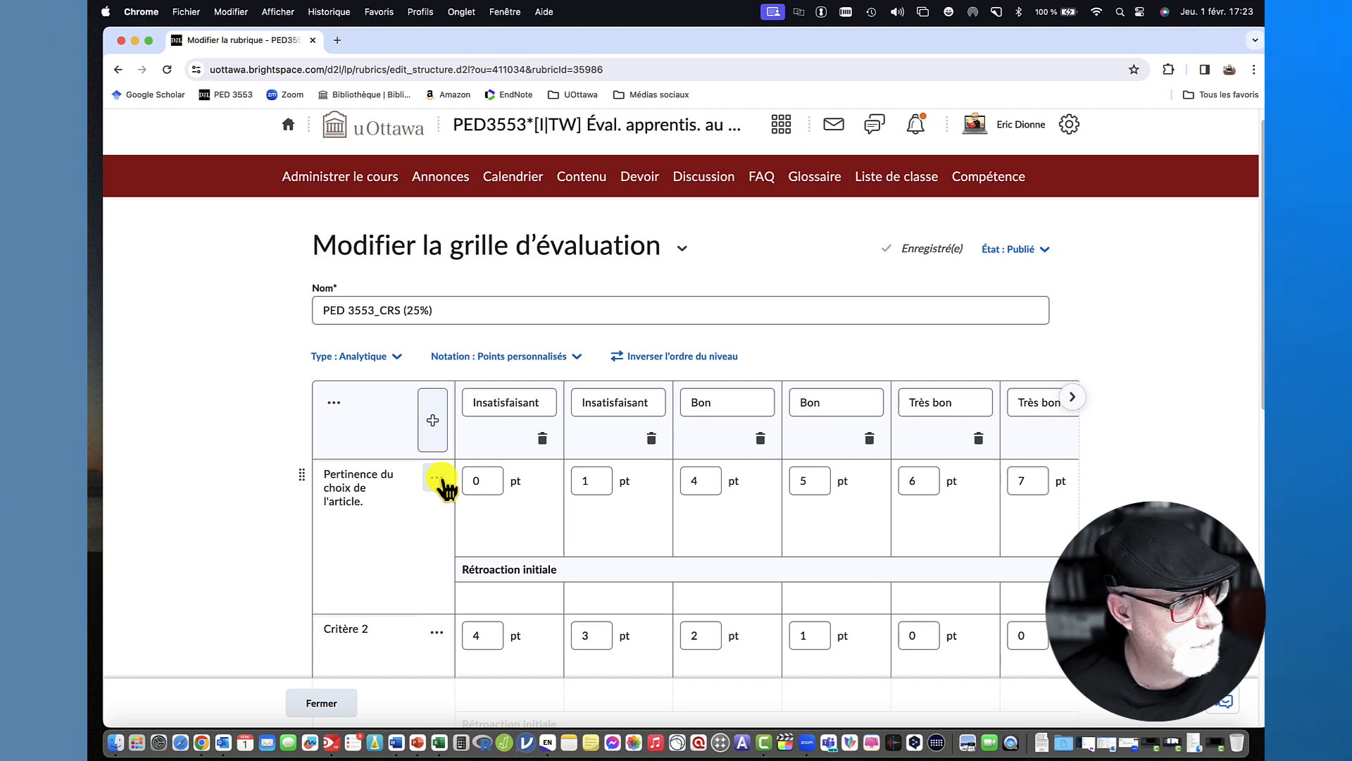
scroll(445, 484, "down", 2)
scroll(445, 484, "down", 4)
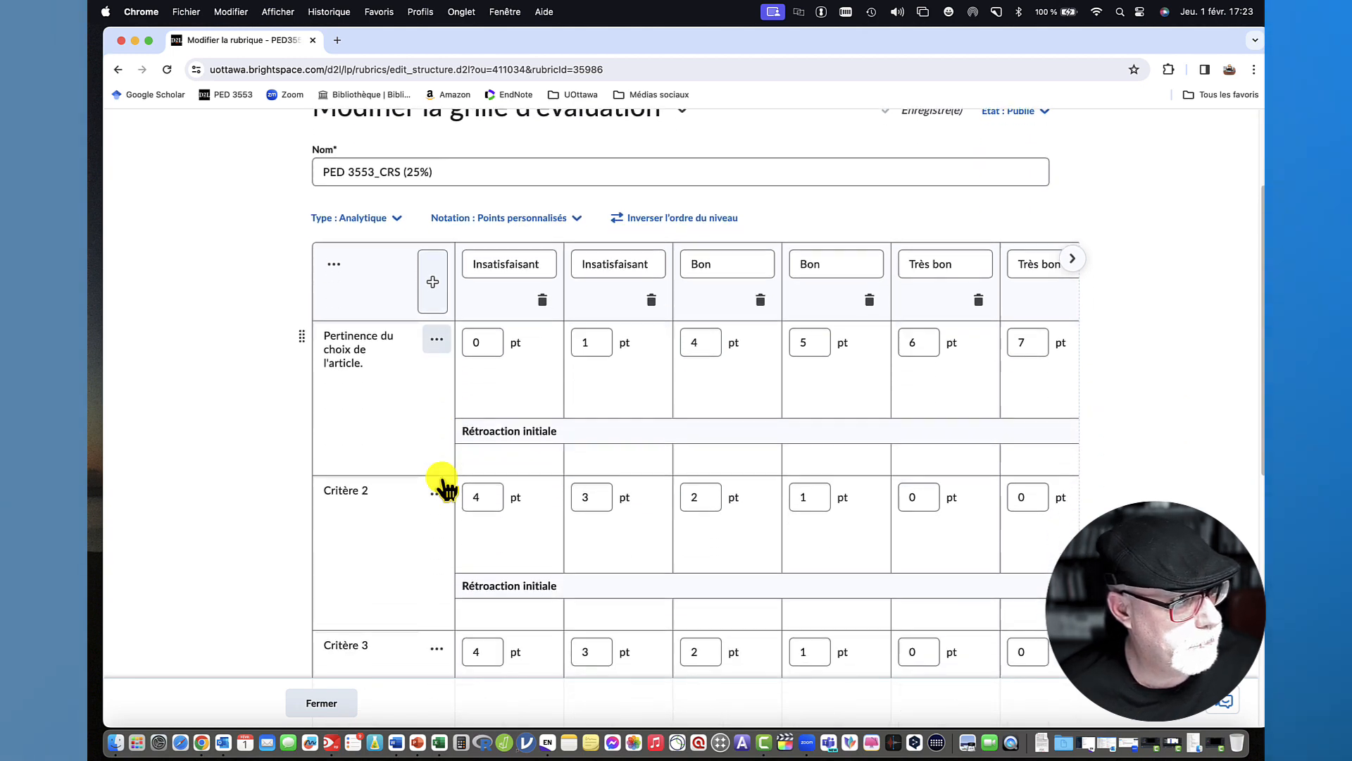
scroll(443, 481, "down", 2)
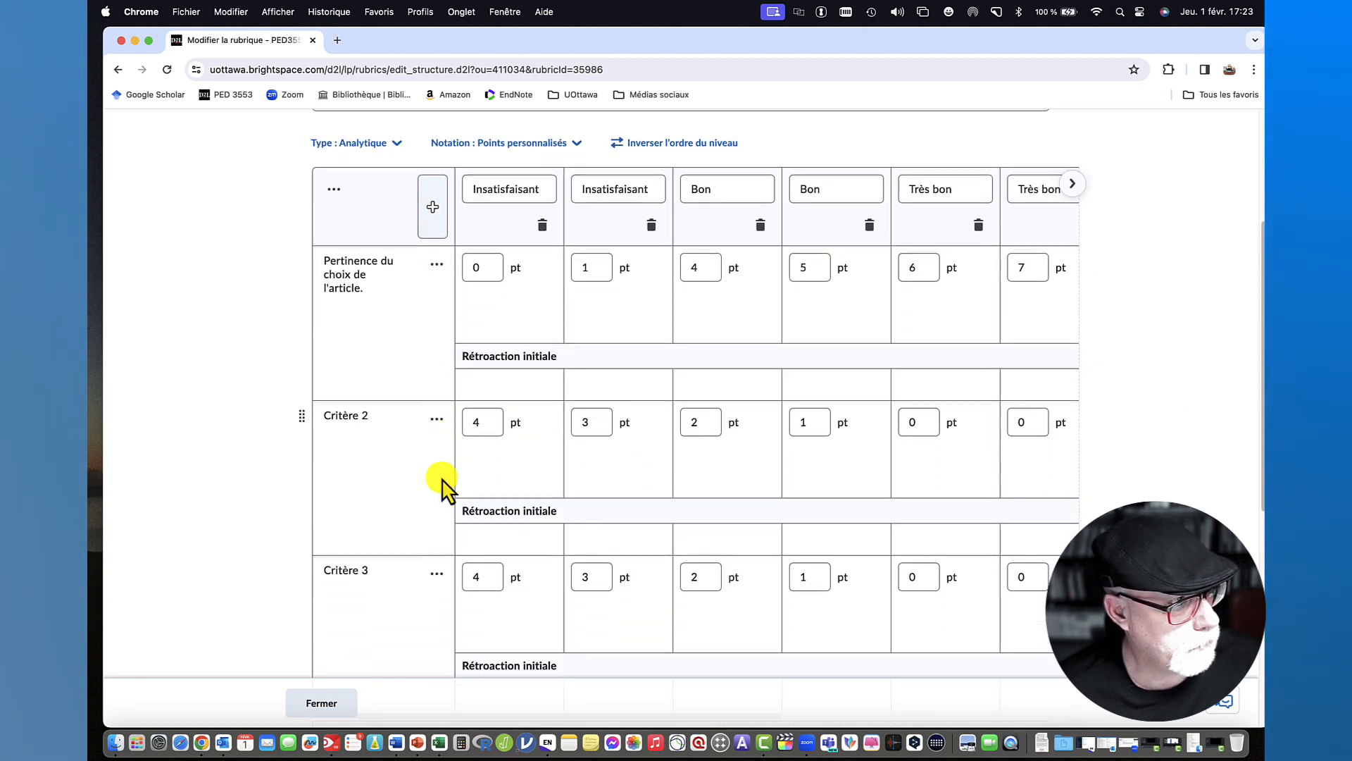
Duplicate the article choice criterion row twice, keeping its scores for two further criteria.
scroll(455, 455, "up", 1)
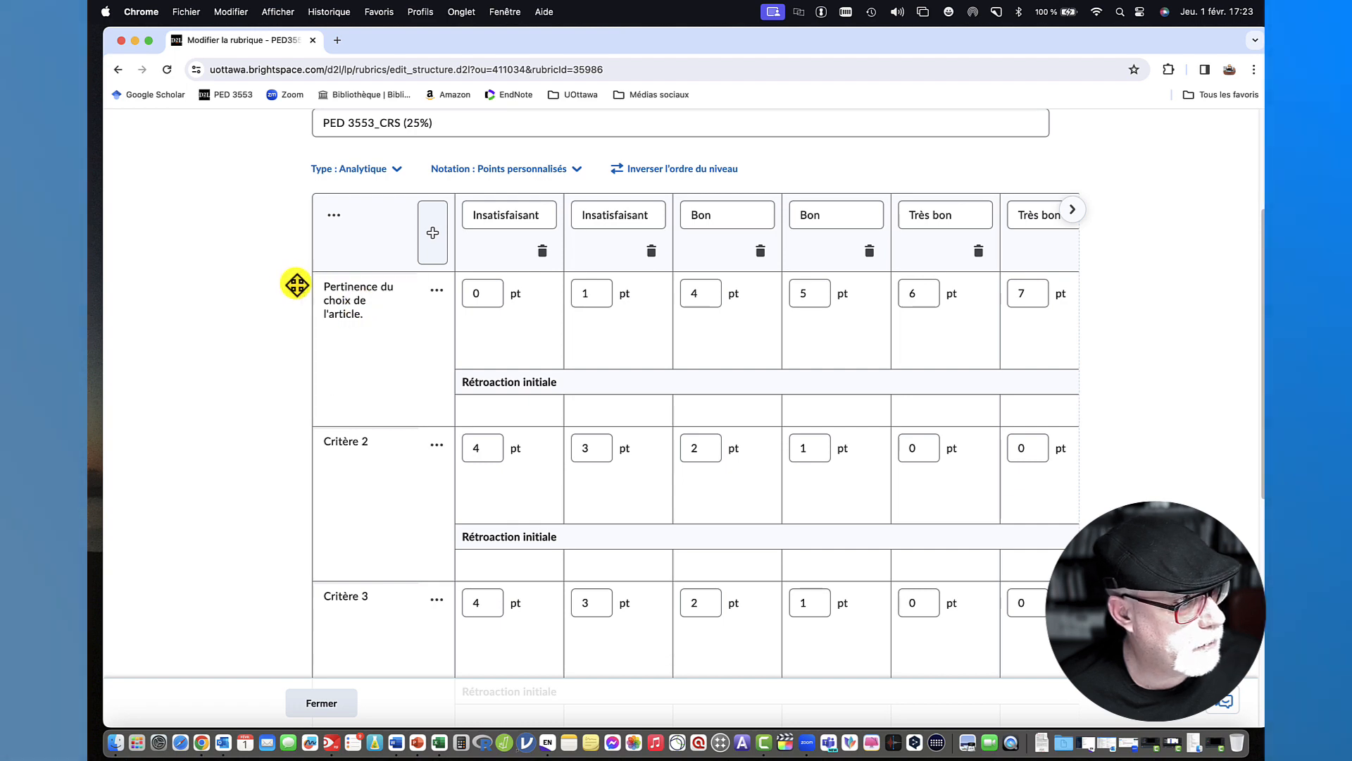
left_click(436, 290)
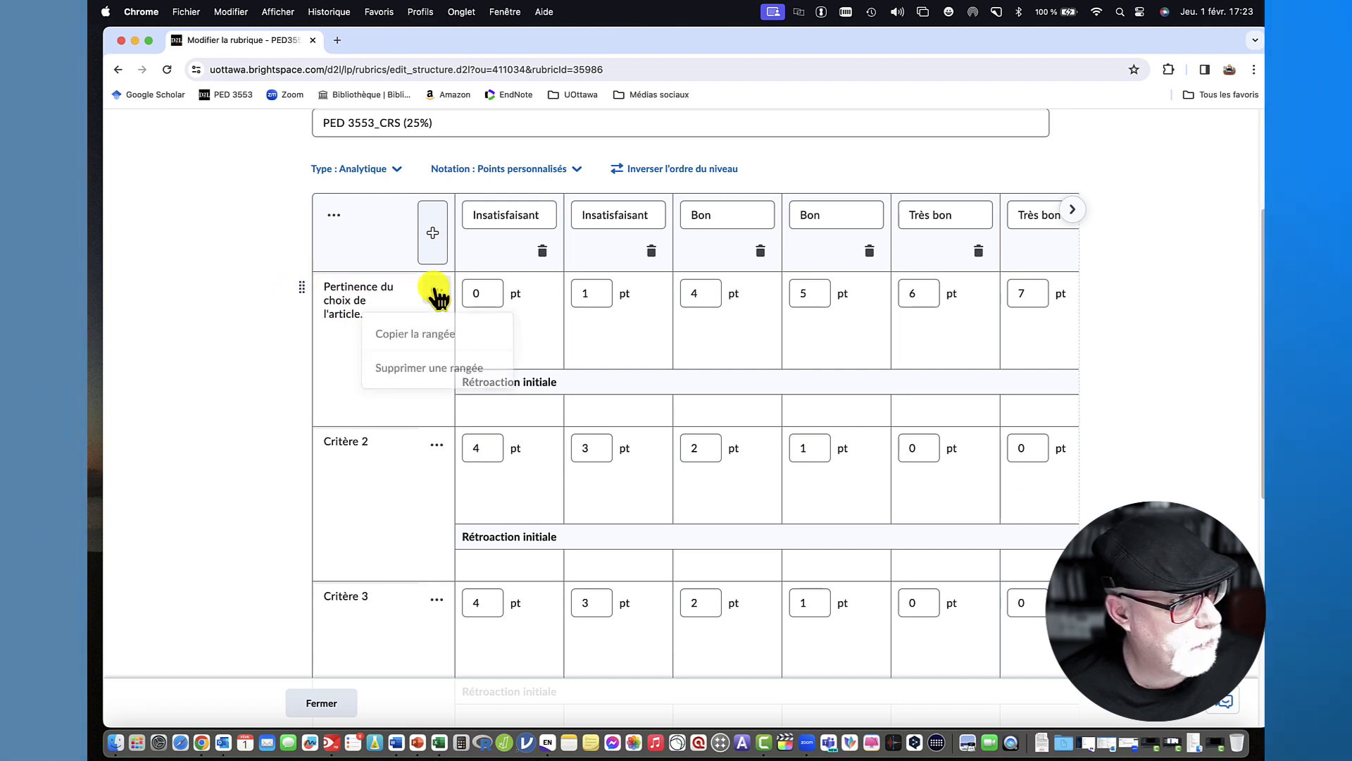
left_click(414, 338)
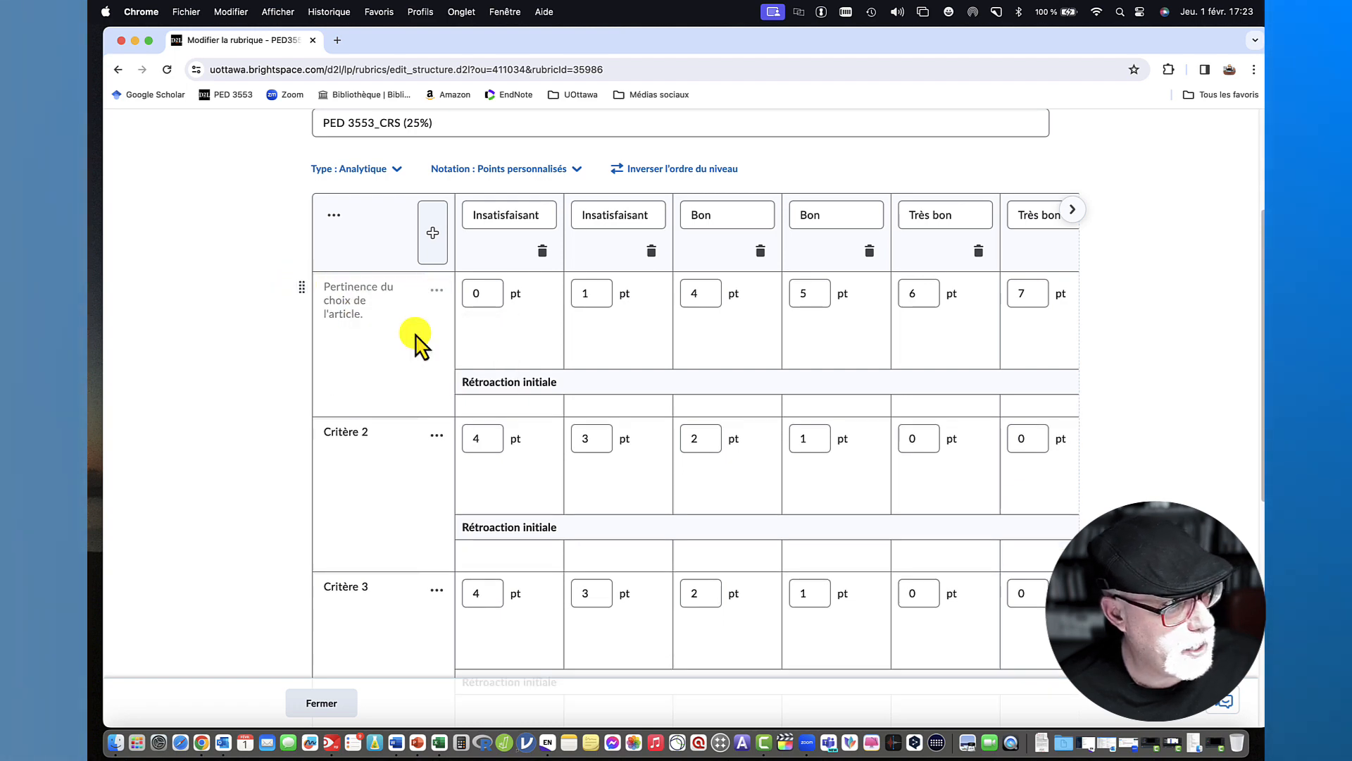
left_click(436, 445)
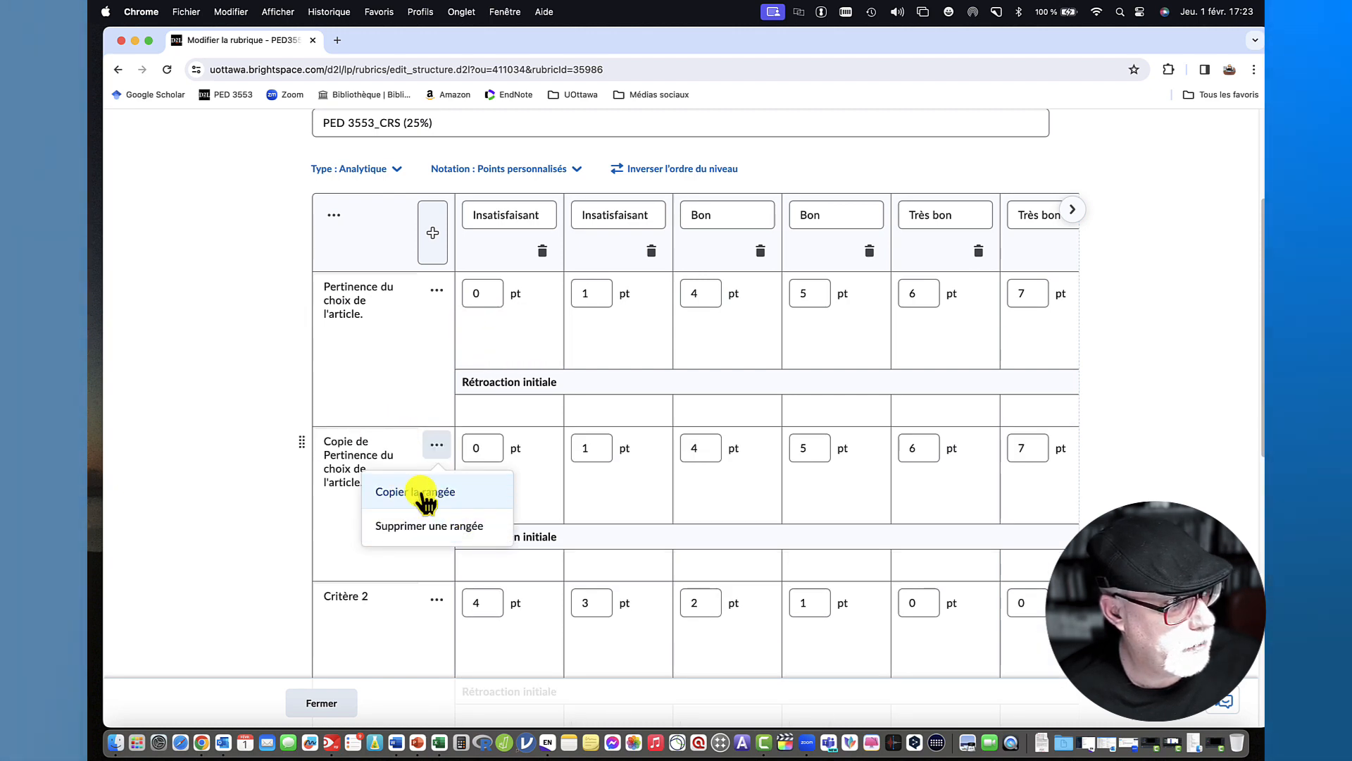
left_click(436, 290)
left_click(435, 338)
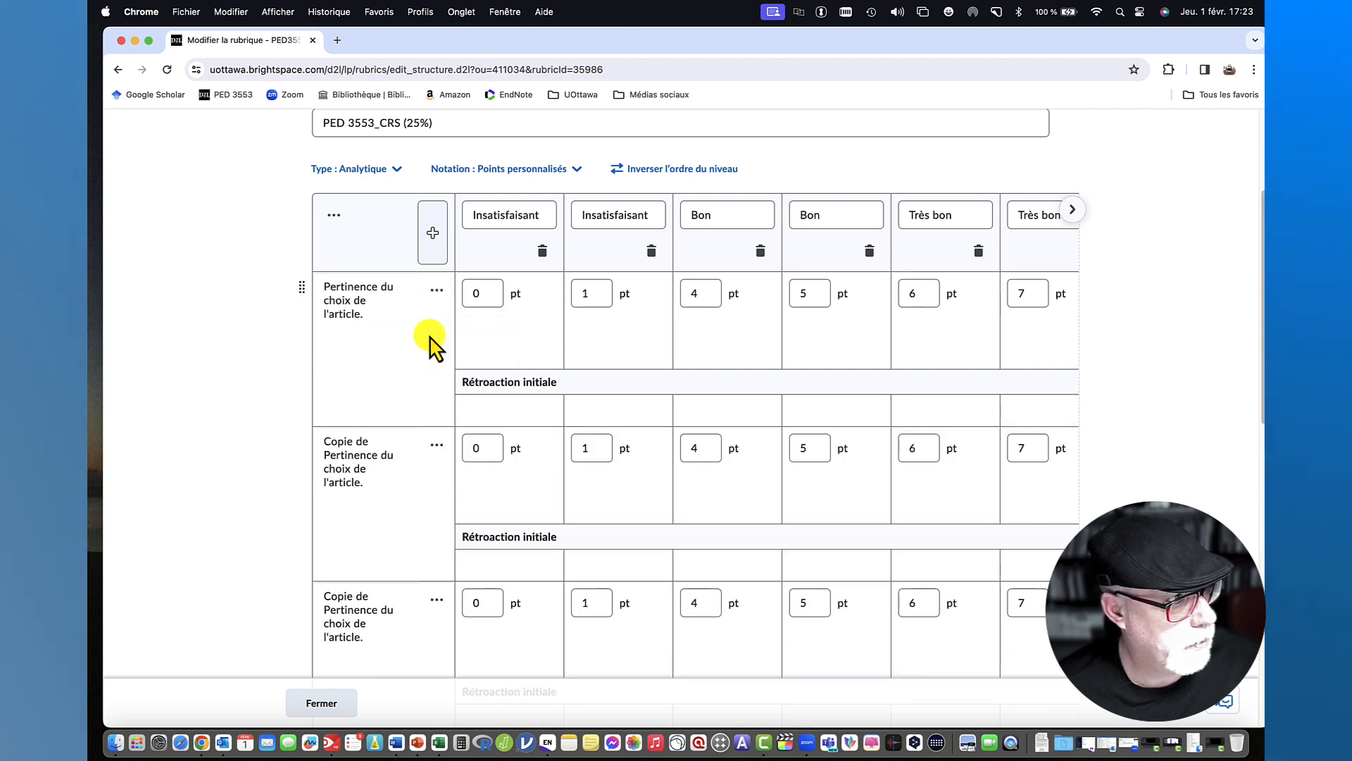
Rename the first copy of the article choice criterion as "Synthèse de l'information.".
left_click(399, 472)
scroll(402, 479, "down", 4)
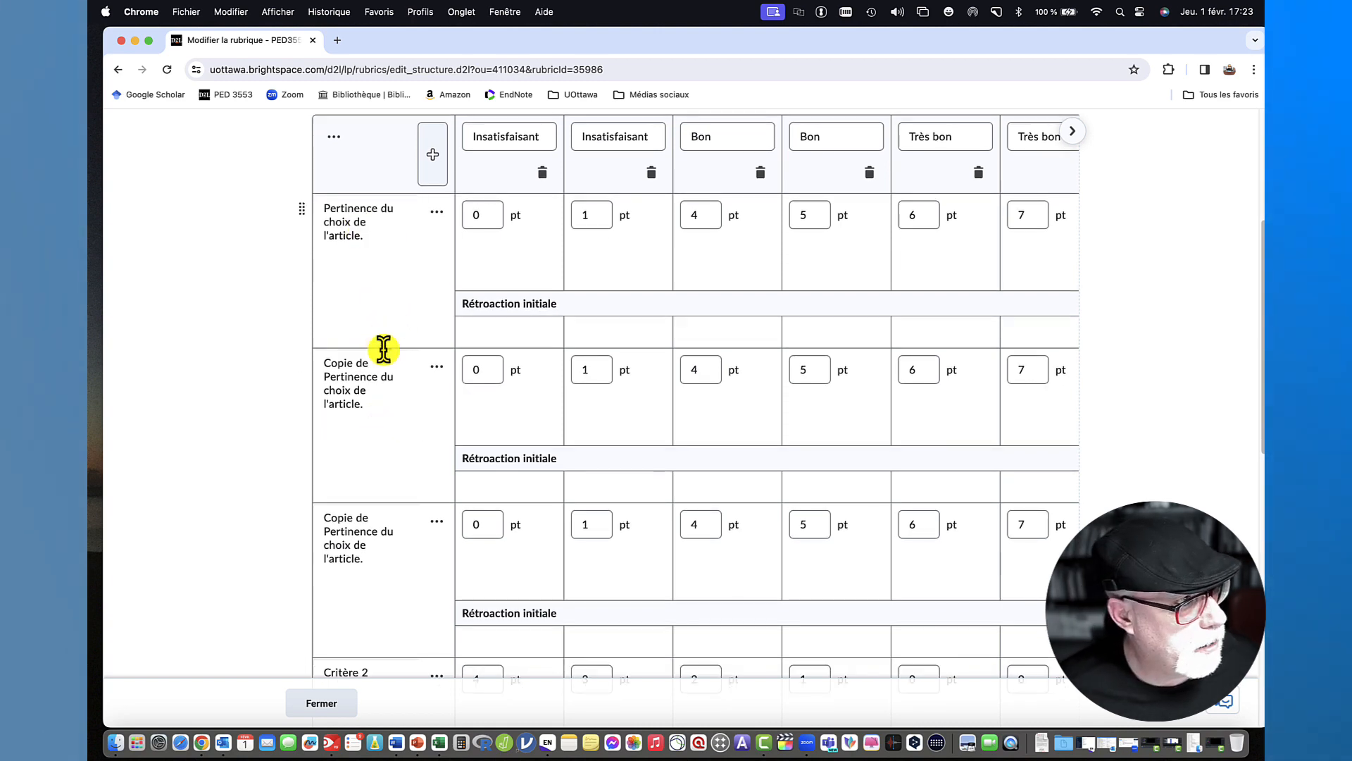
scroll(369, 430, "down", 3)
scroll(372, 433, "up", 2)
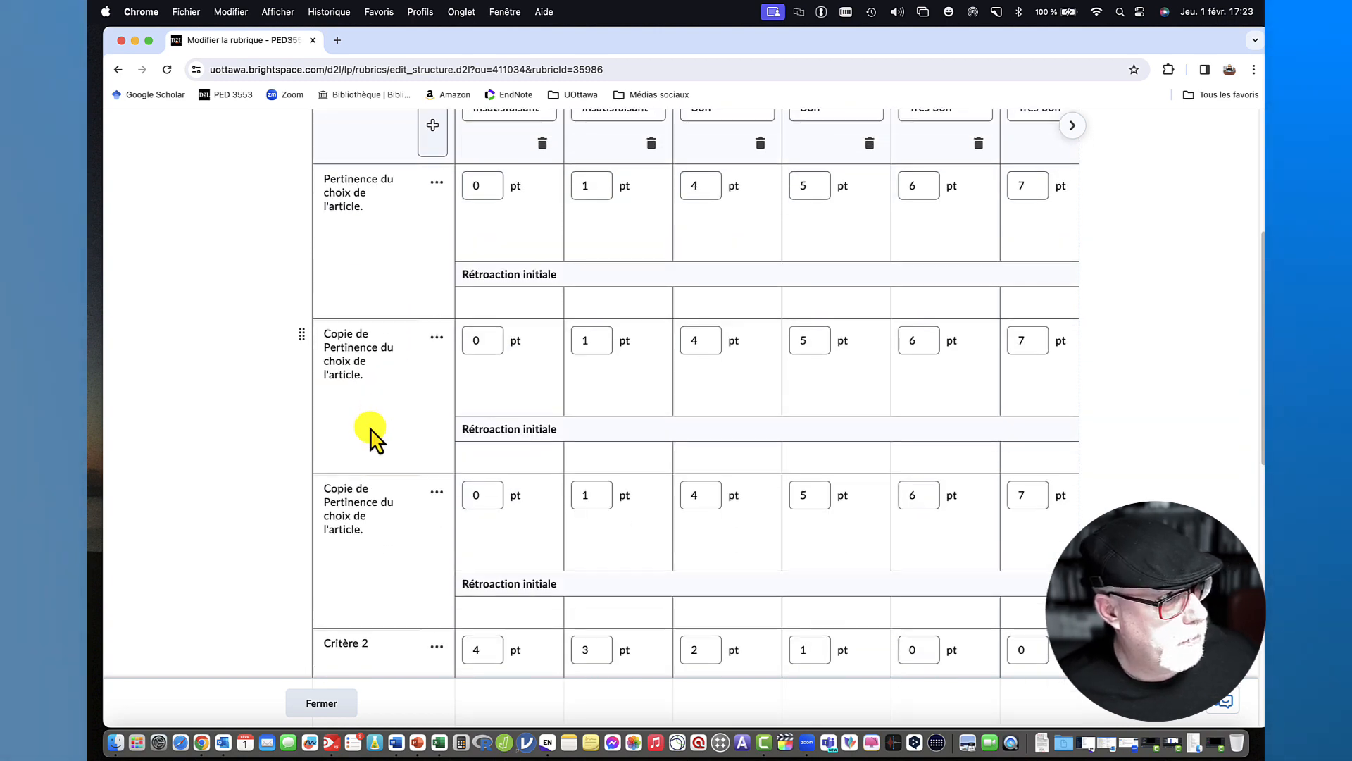
scroll(369, 369, "up", 2)
scroll(372, 369, "down", 1)
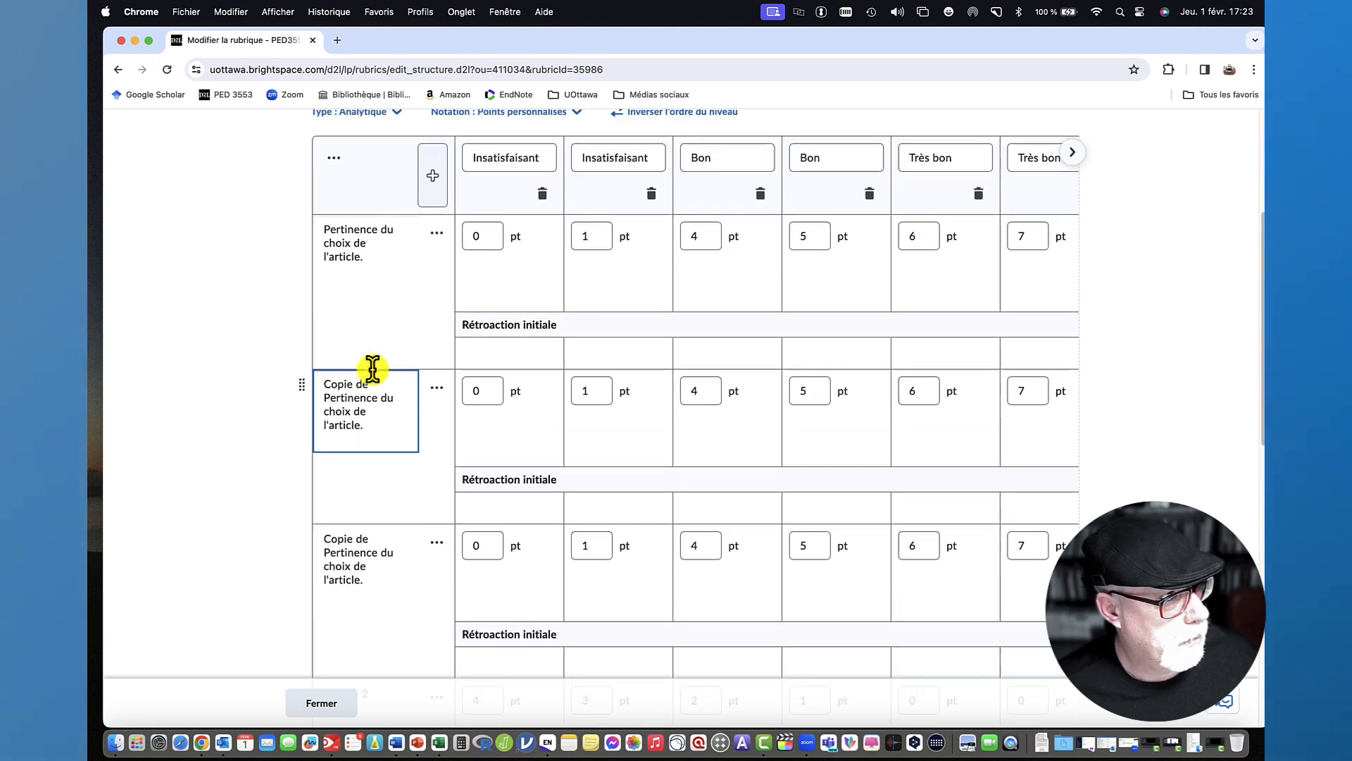
scroll(372, 369, "up", 1)
scroll(373, 374, "down", 1)
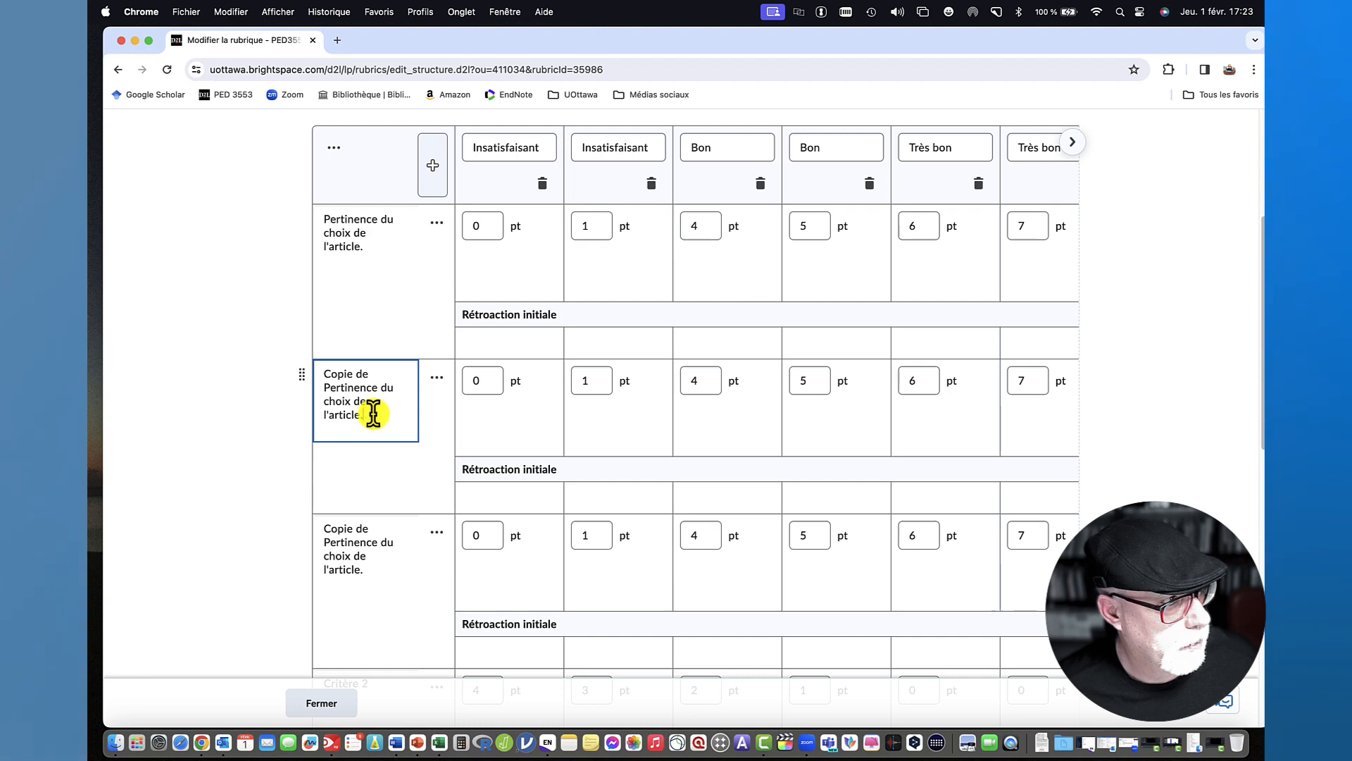
left_click_drag(371, 414, 311, 377)
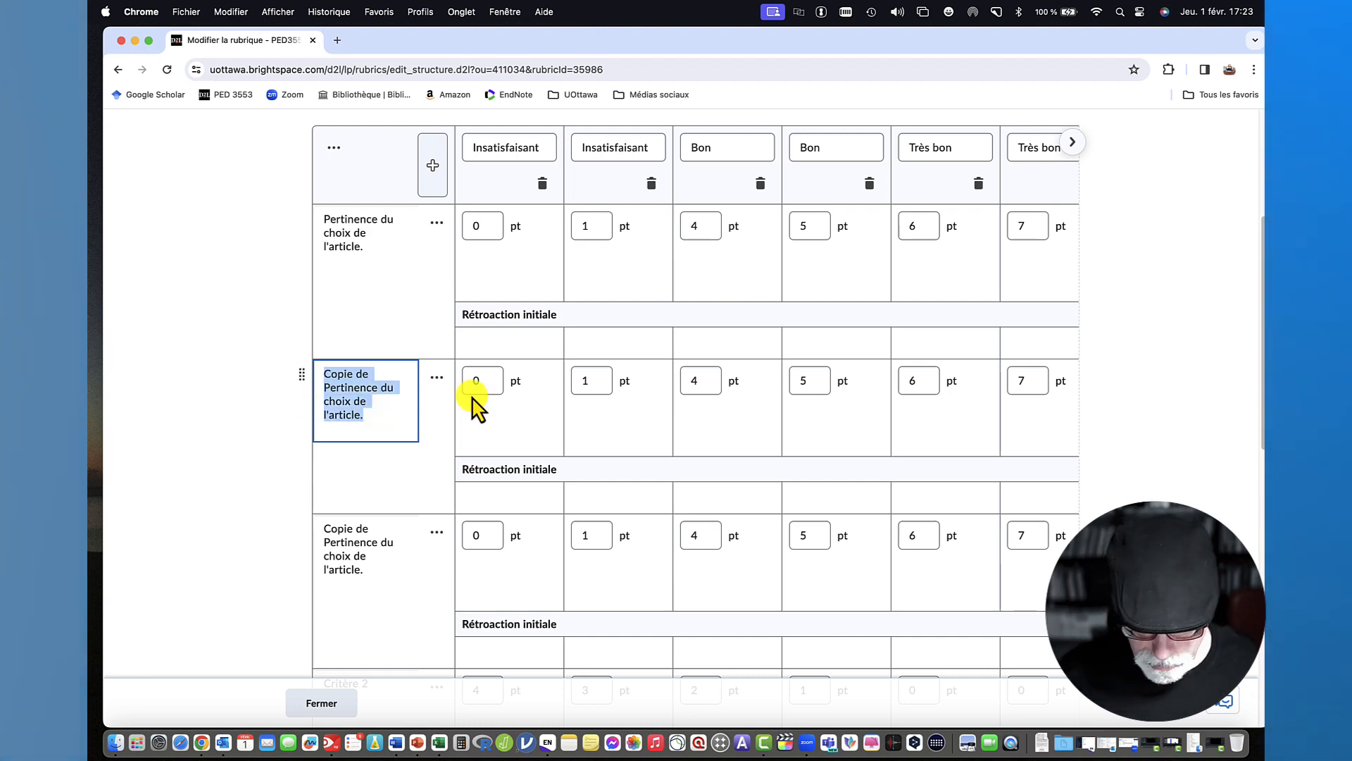
key("BackSpace")
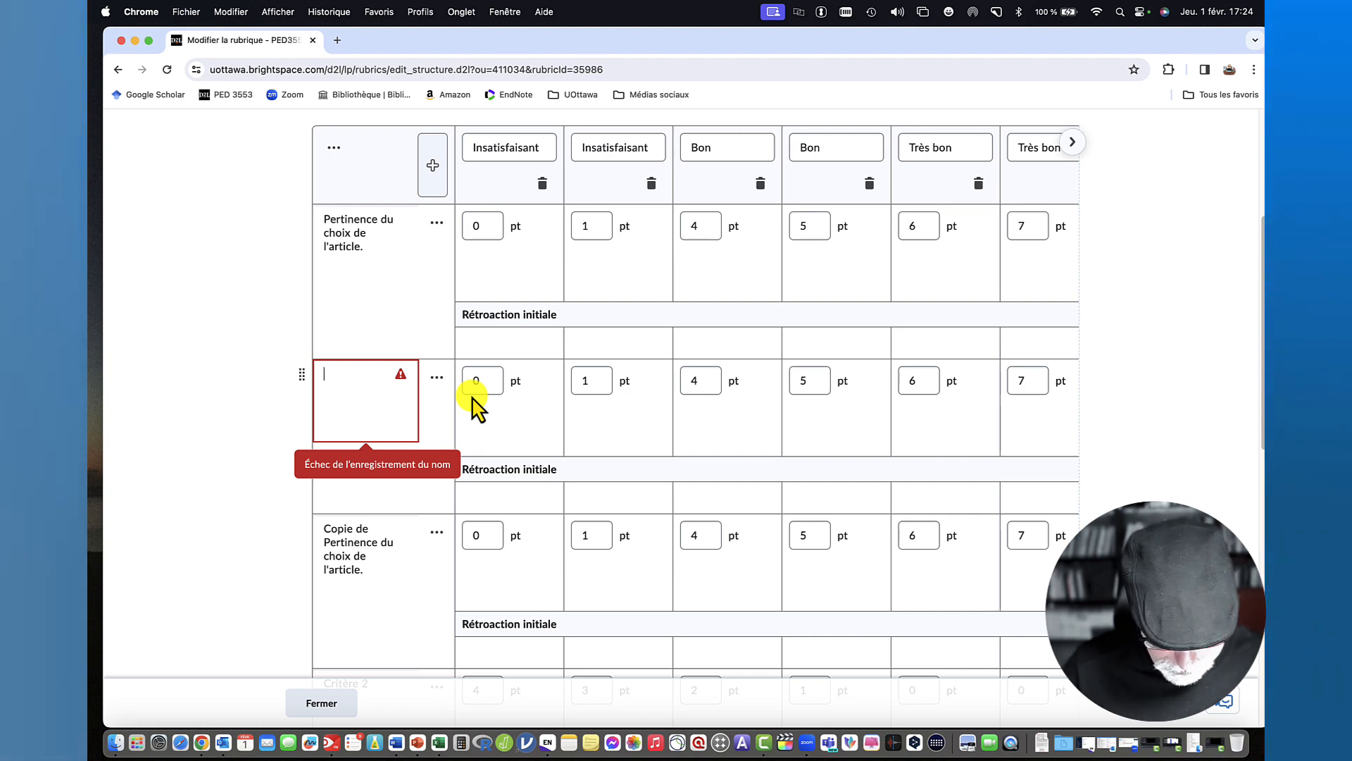
type("ytn")
key("BackSpace")
key("BackSpace")
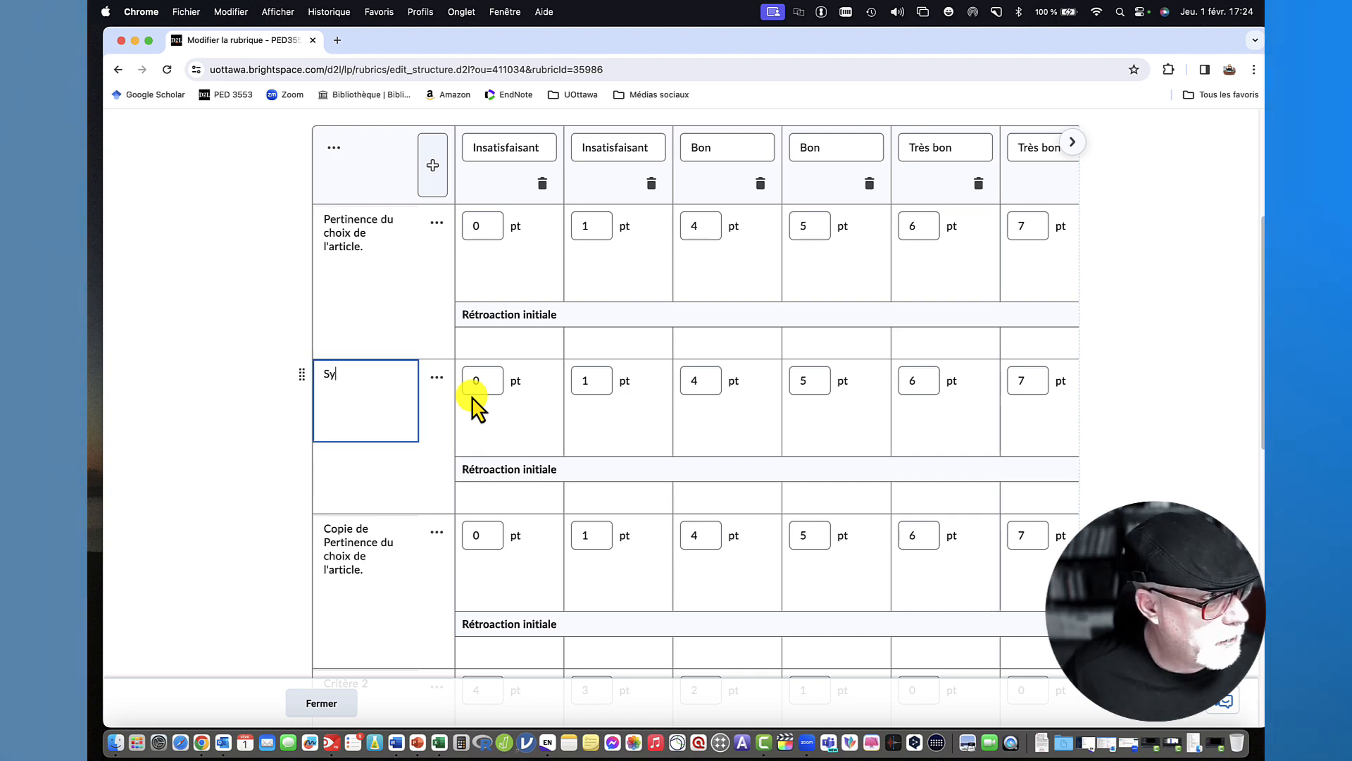
type("nthèse de l'information.")
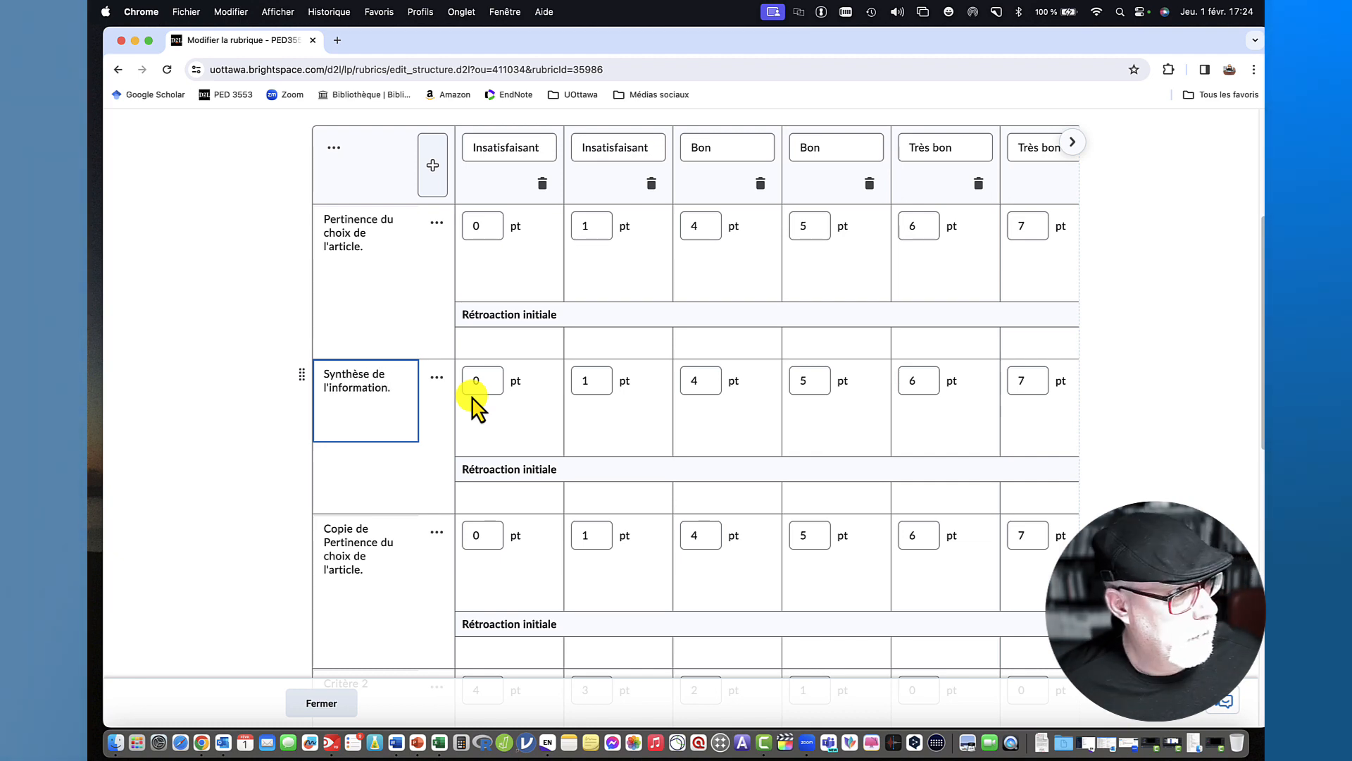
Rename the remaining copy of the article choice criterion as "Compréhension des concepts.".
left_click(380, 558)
left_click_drag(380, 564, 319, 529)
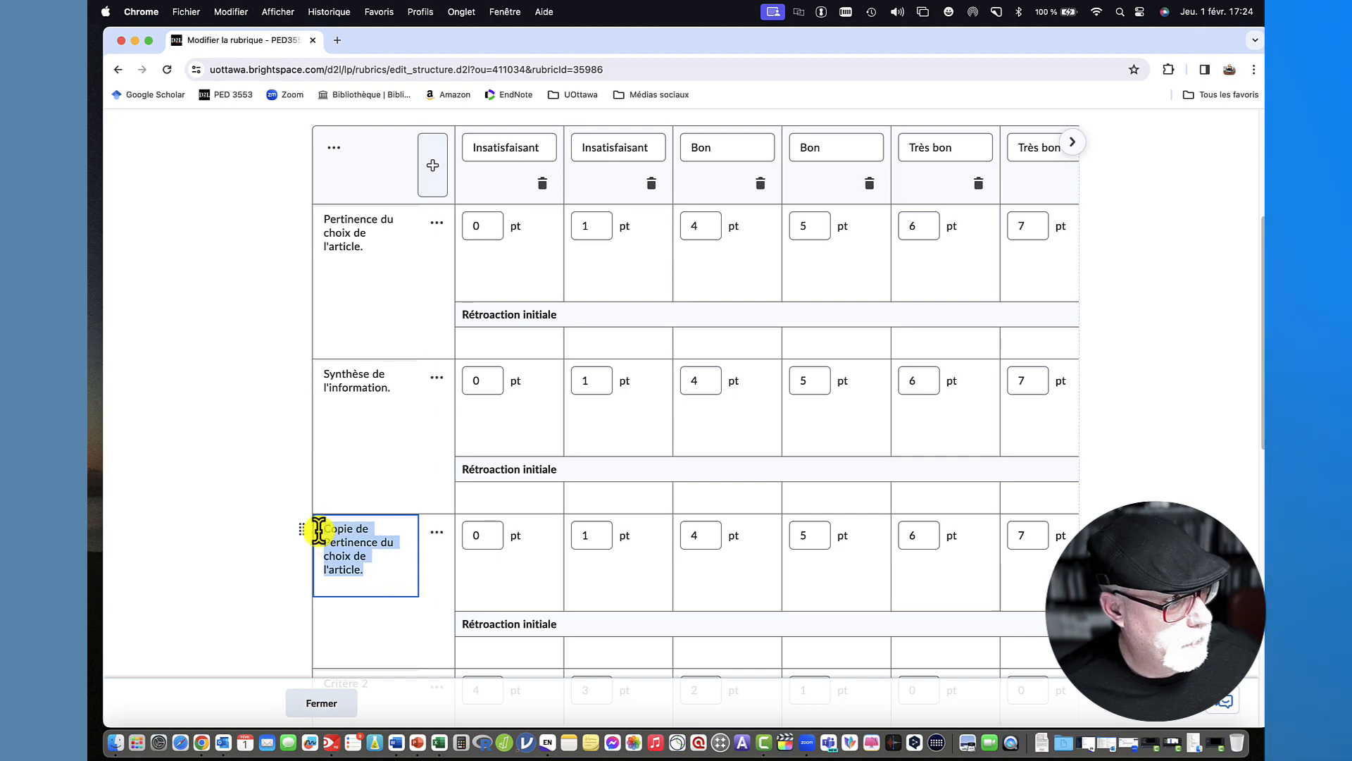
key("BackSpace")
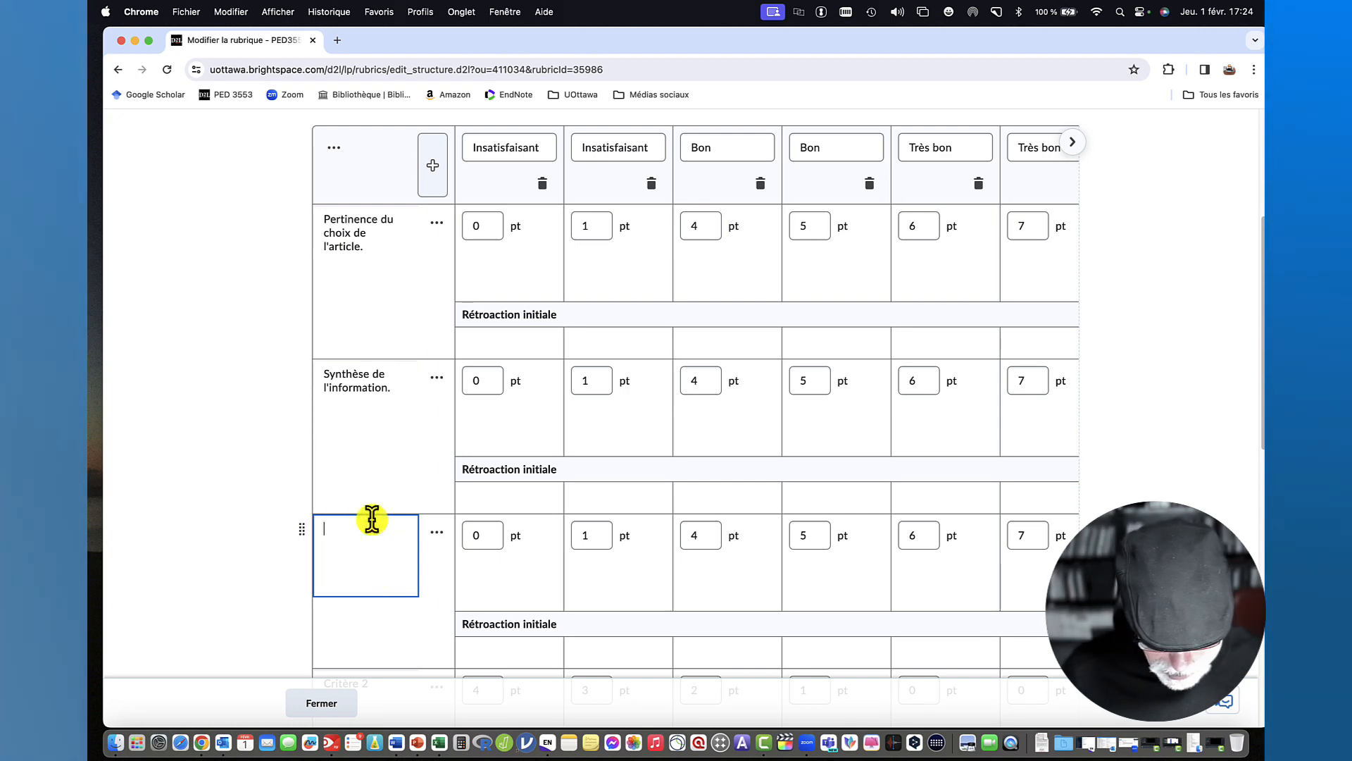
type("Compréhension des concepts.")
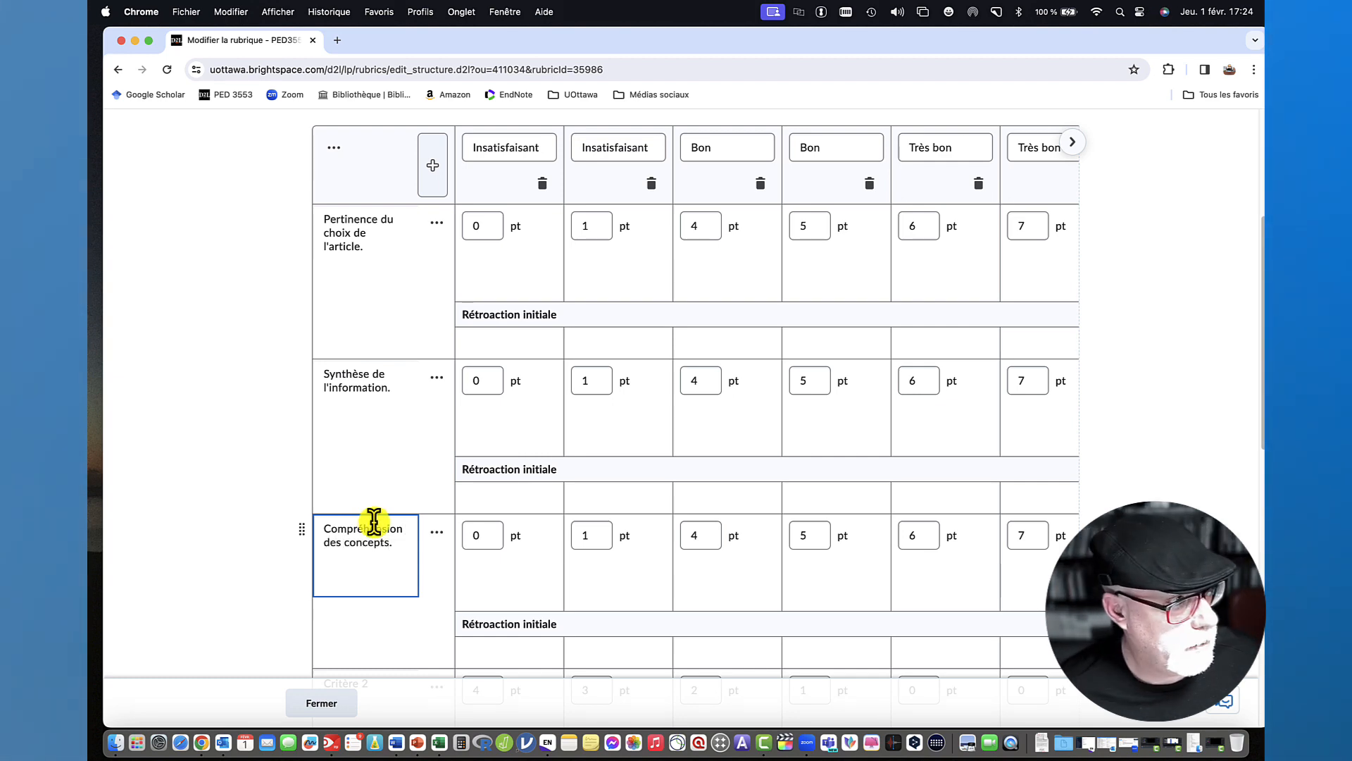
Permanently delete the default criteria rows "Critère 2" and "Critère 3" from the rubric.
scroll(374, 521, "down", 3)
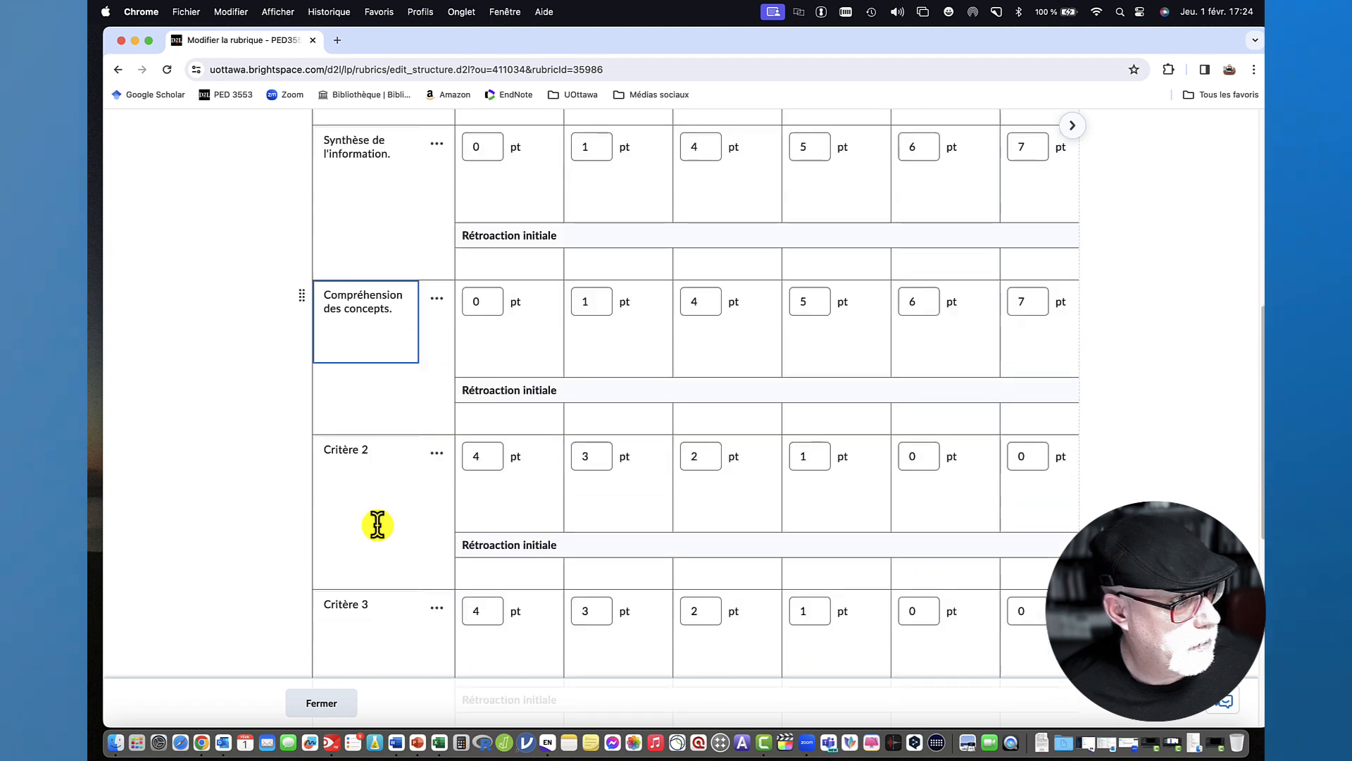
left_click(436, 559)
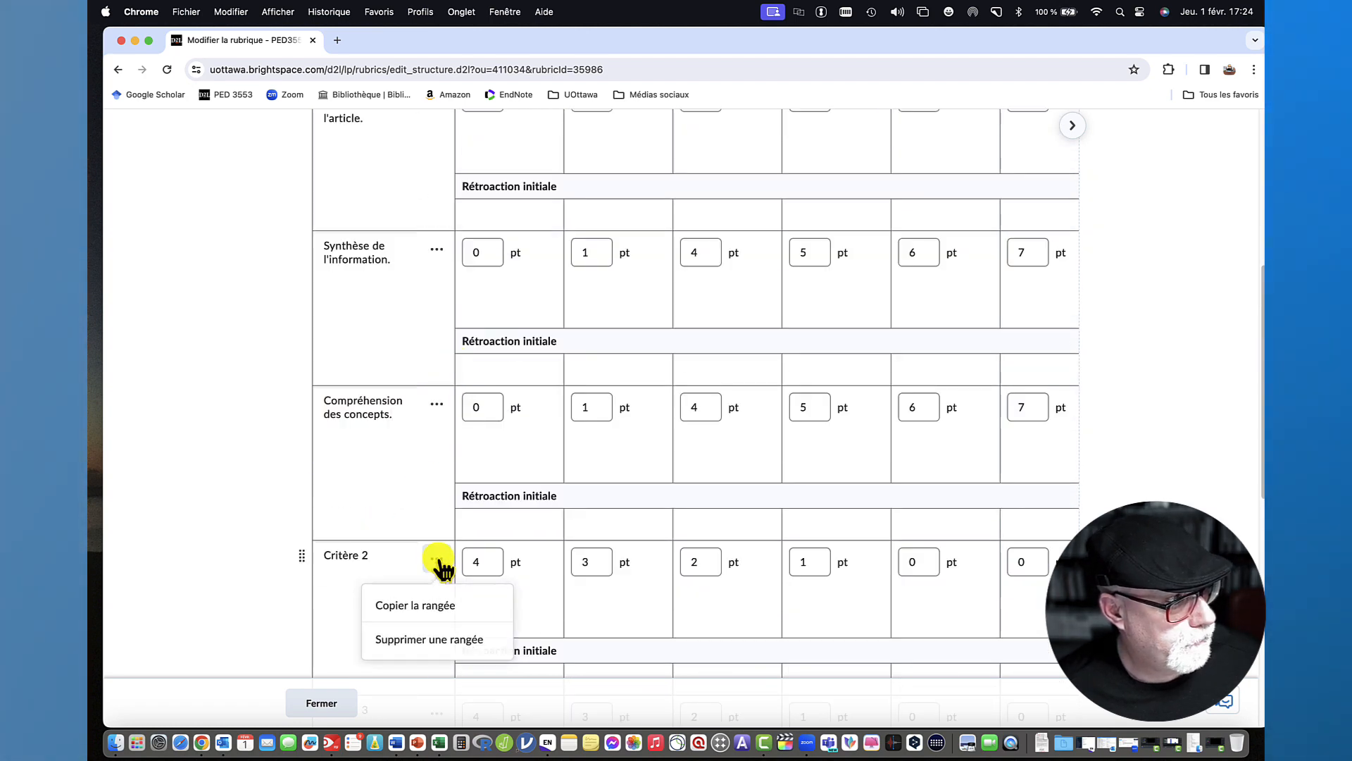
left_click(440, 641)
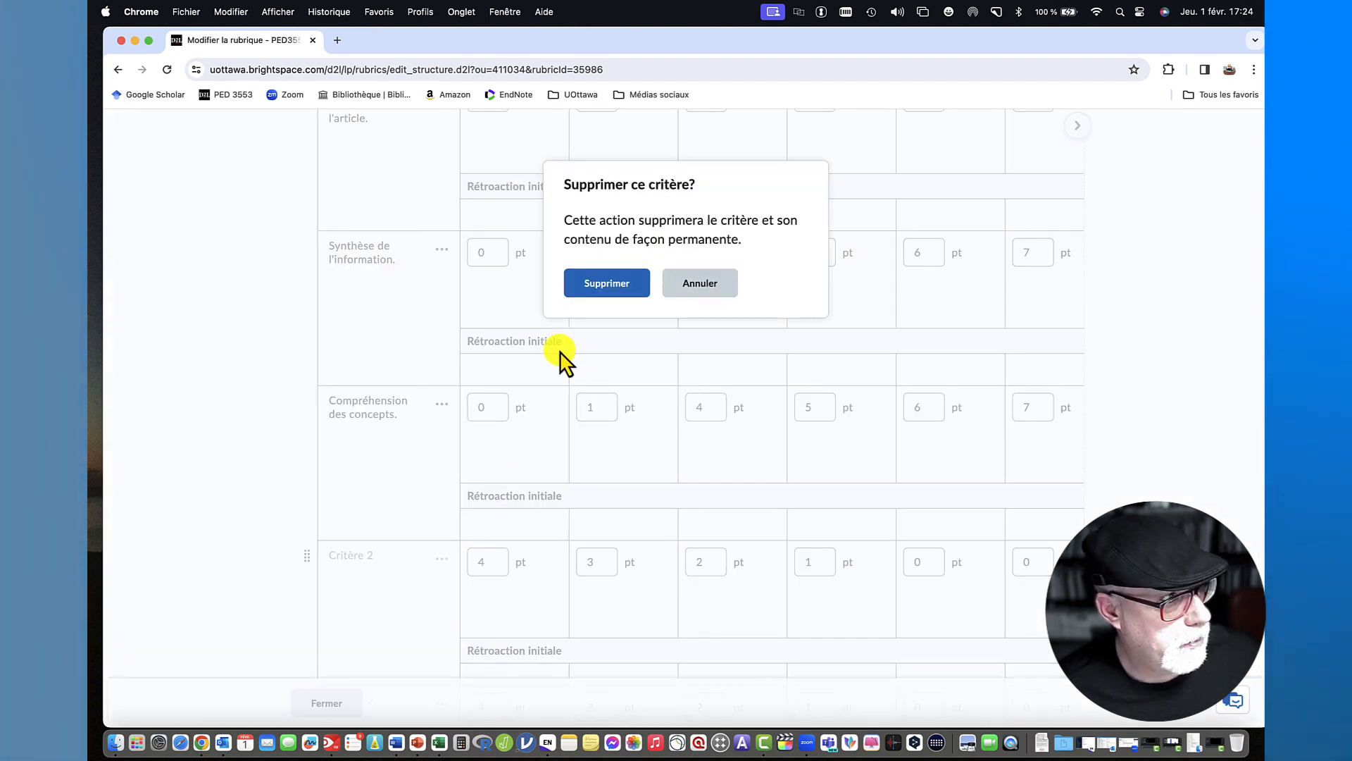
left_click(617, 291)
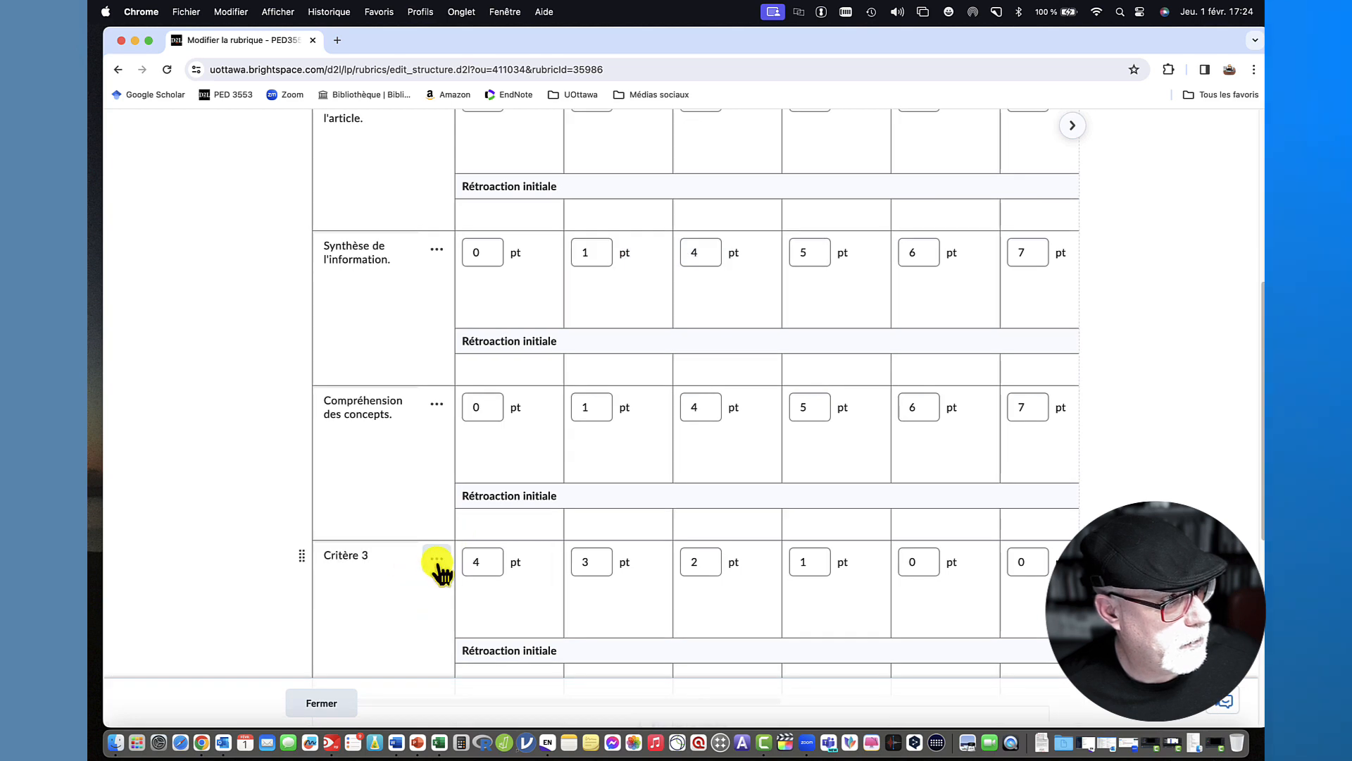
left_click(436, 560)
left_click(448, 640)
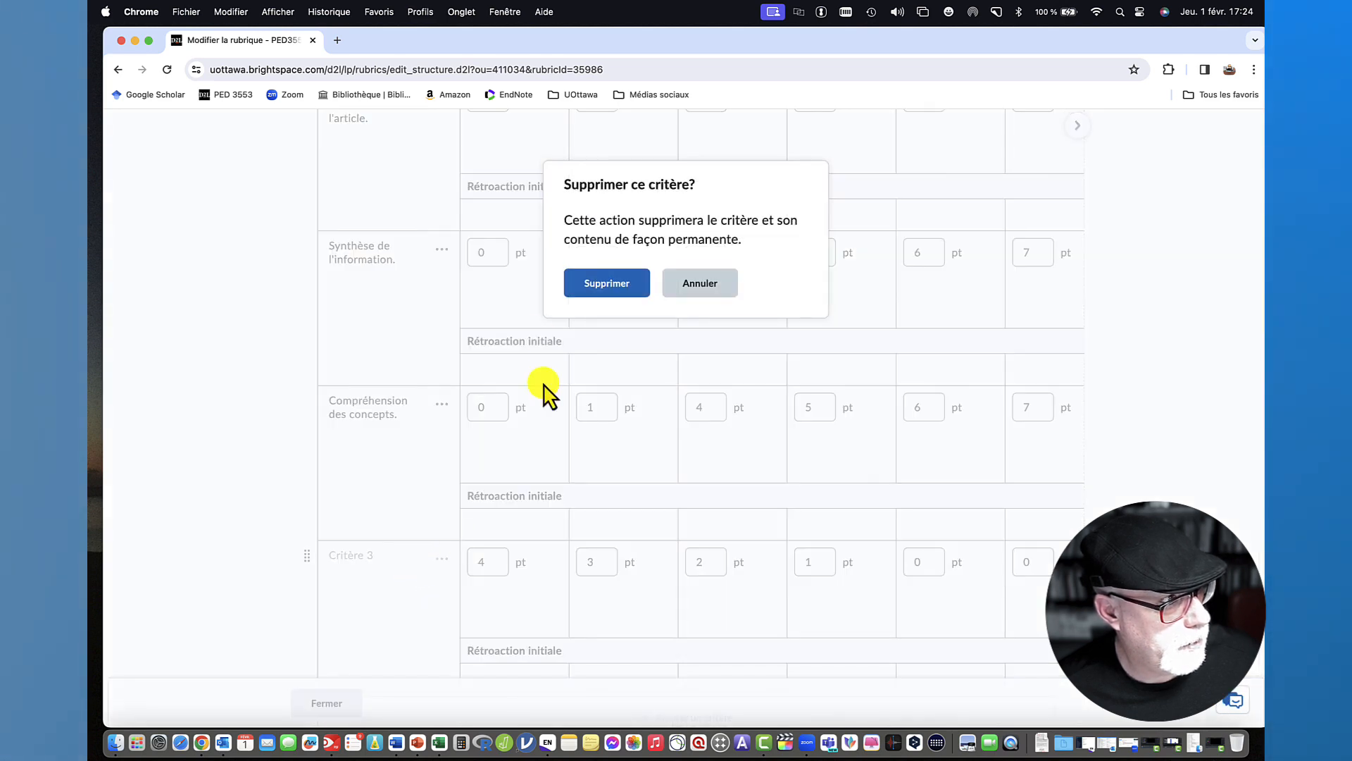
left_click(604, 282)
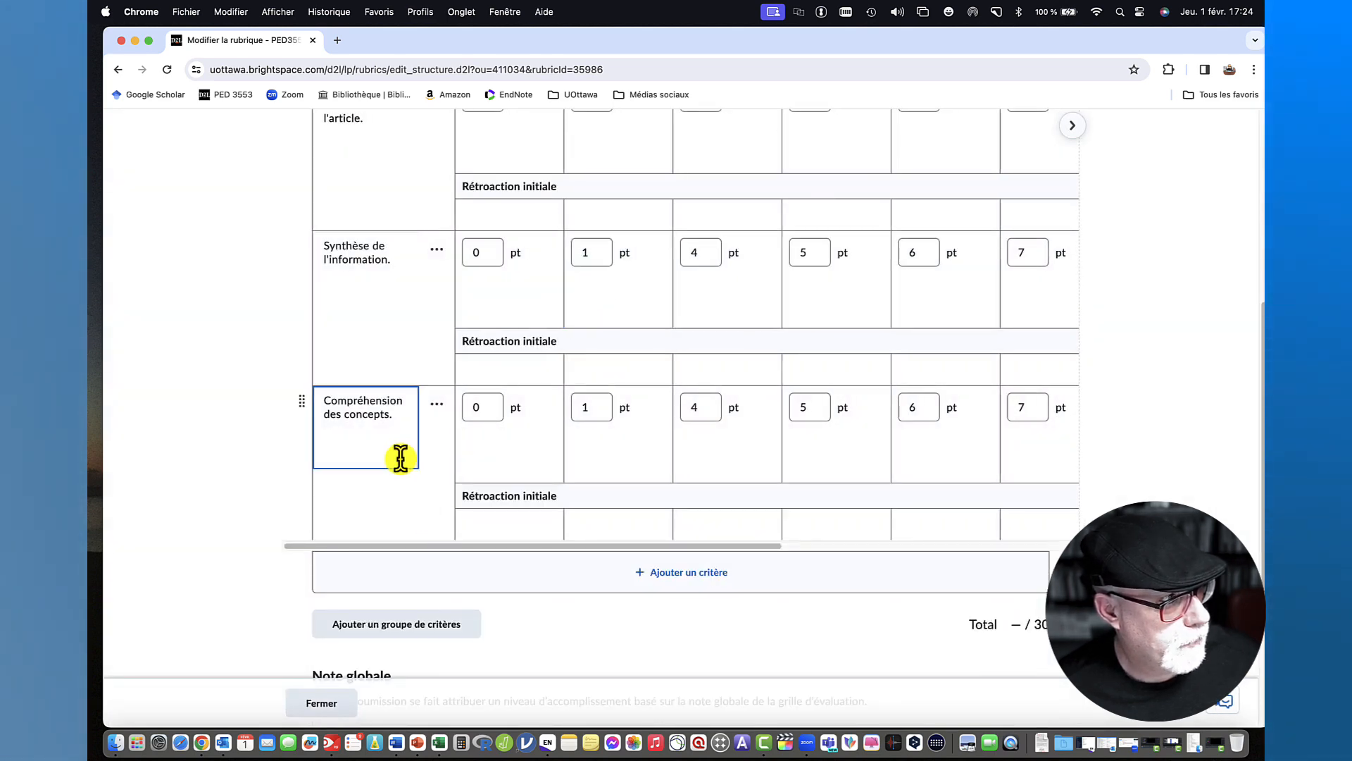
Duplicate the "Compréhension des concepts." row and rename the copy as "Liens entre la théorie et la pratique.".
left_click(436, 403)
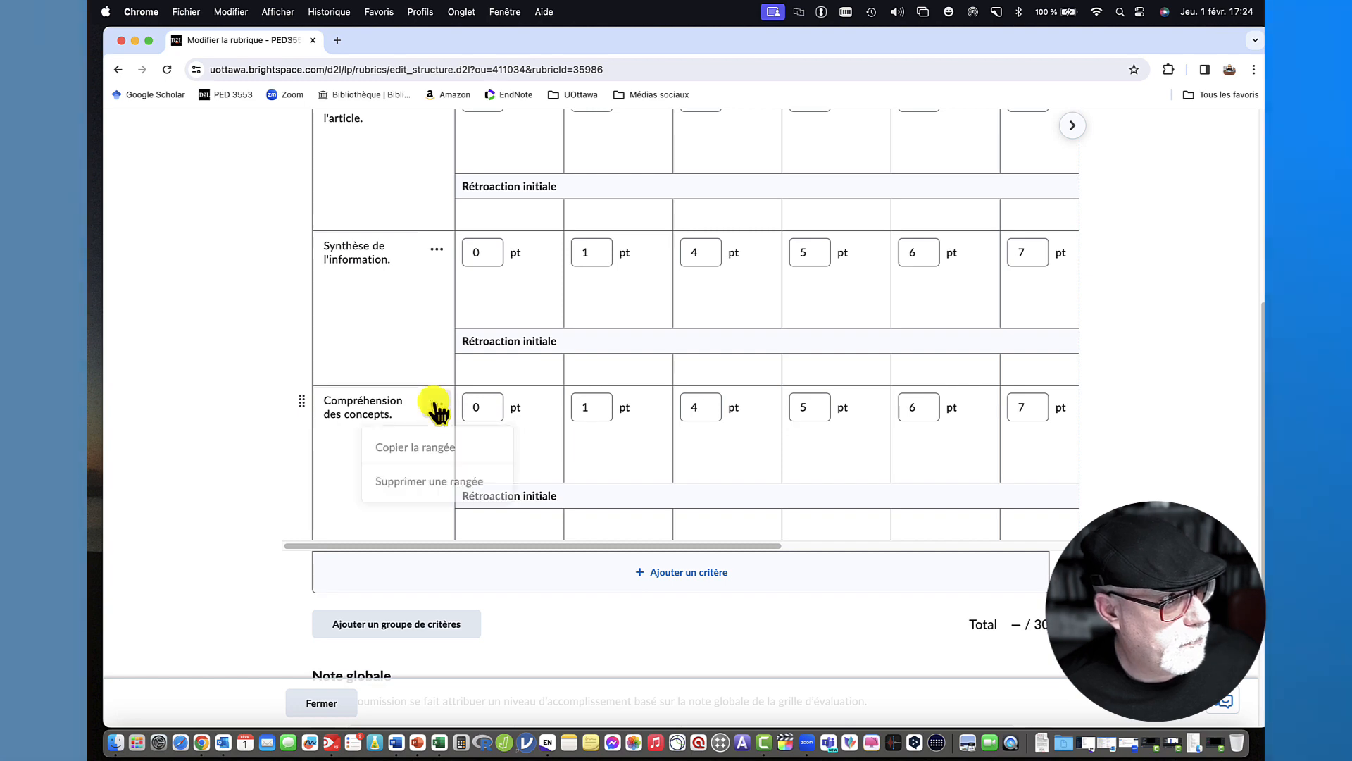
left_click(414, 454)
scroll(413, 453, "down", 1)
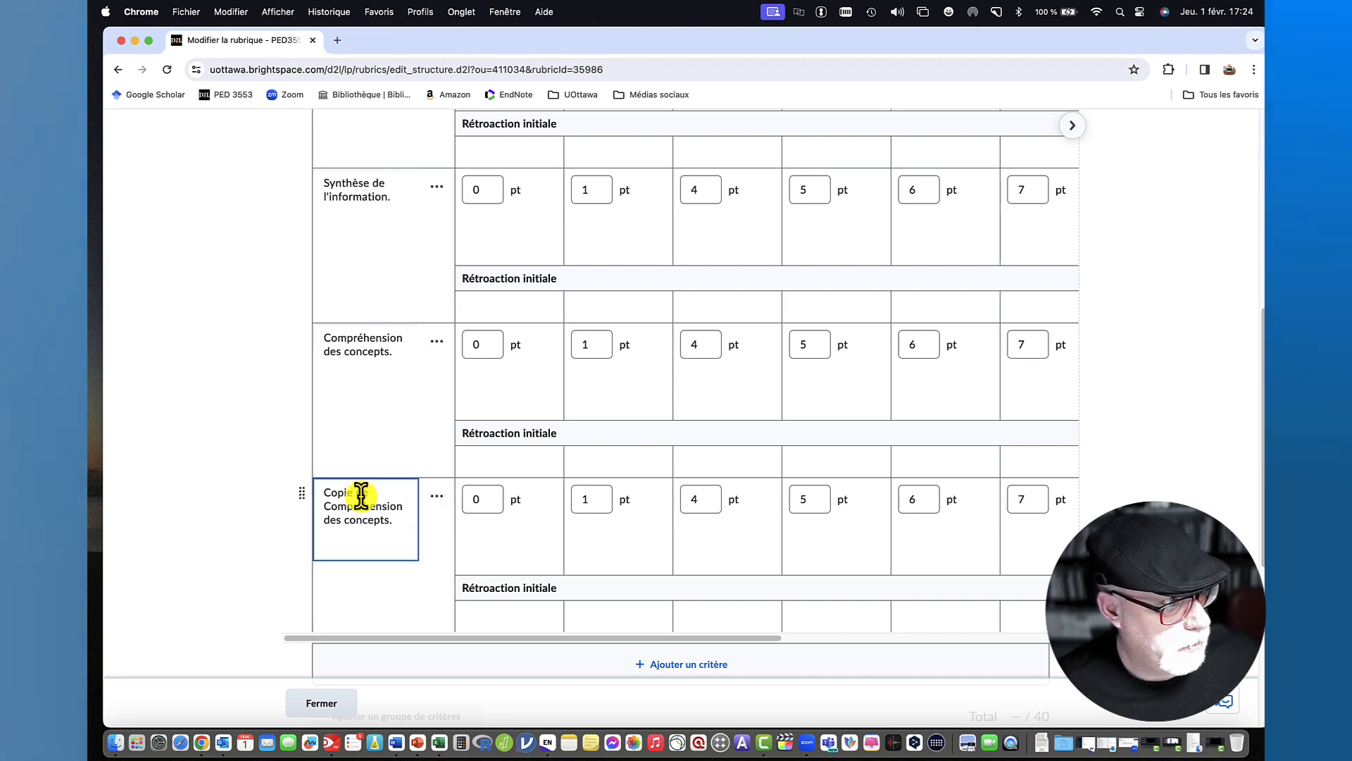
left_click_drag(395, 517, 305, 474)
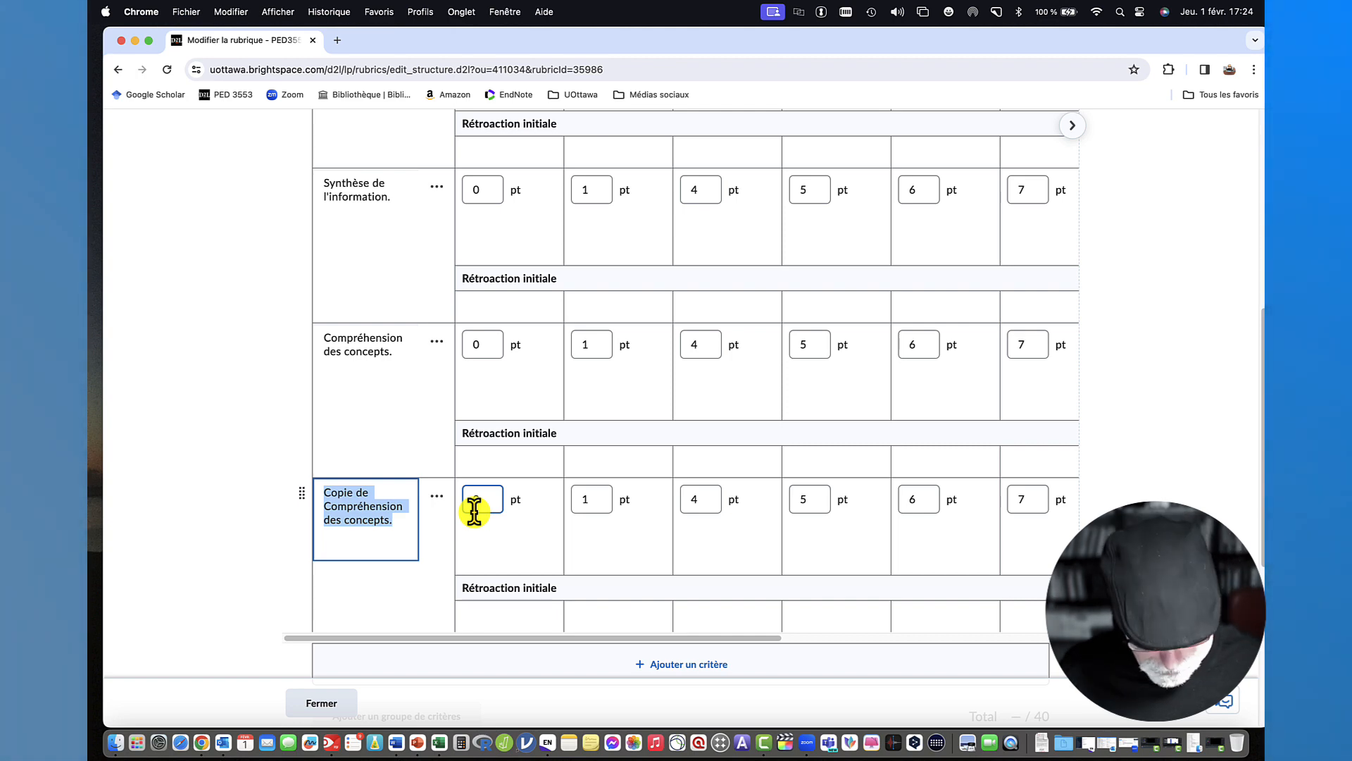
type("Liens entre")
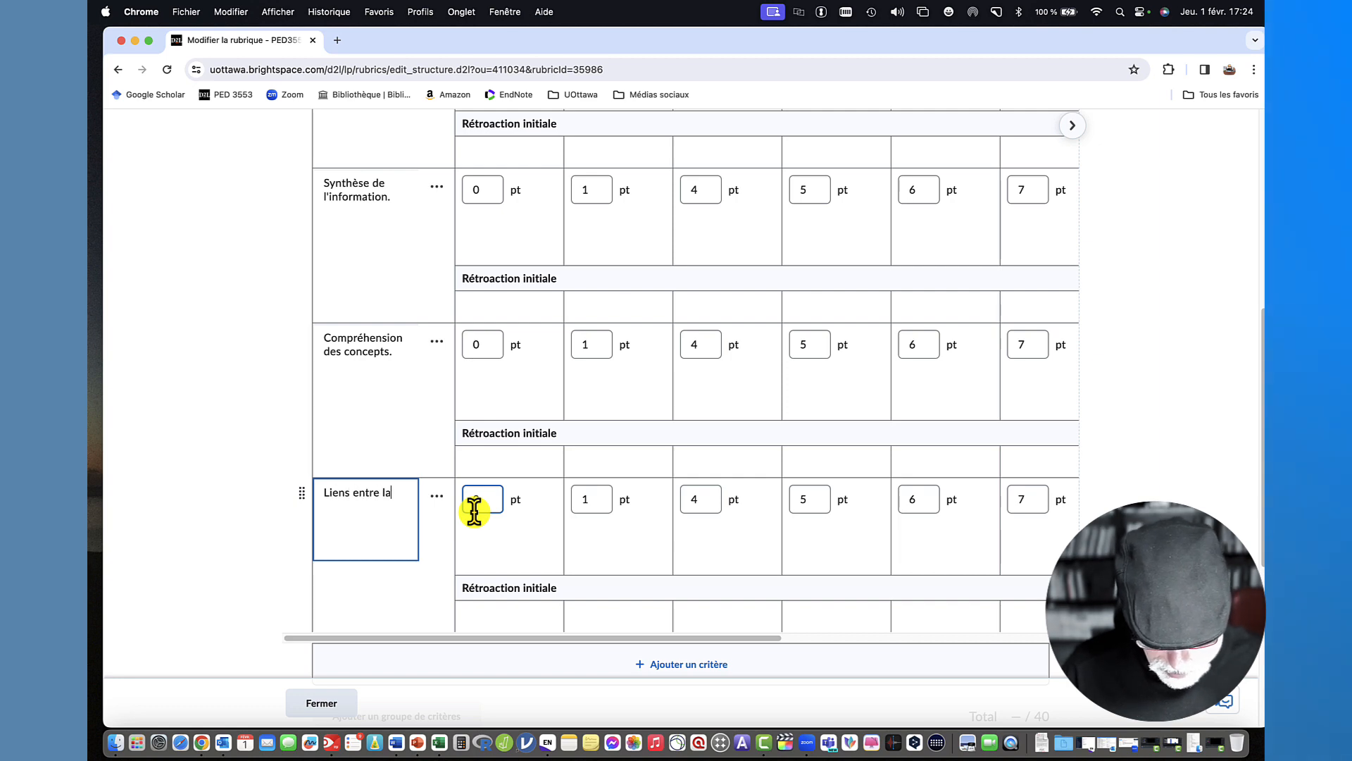
type(" la théorie et la")
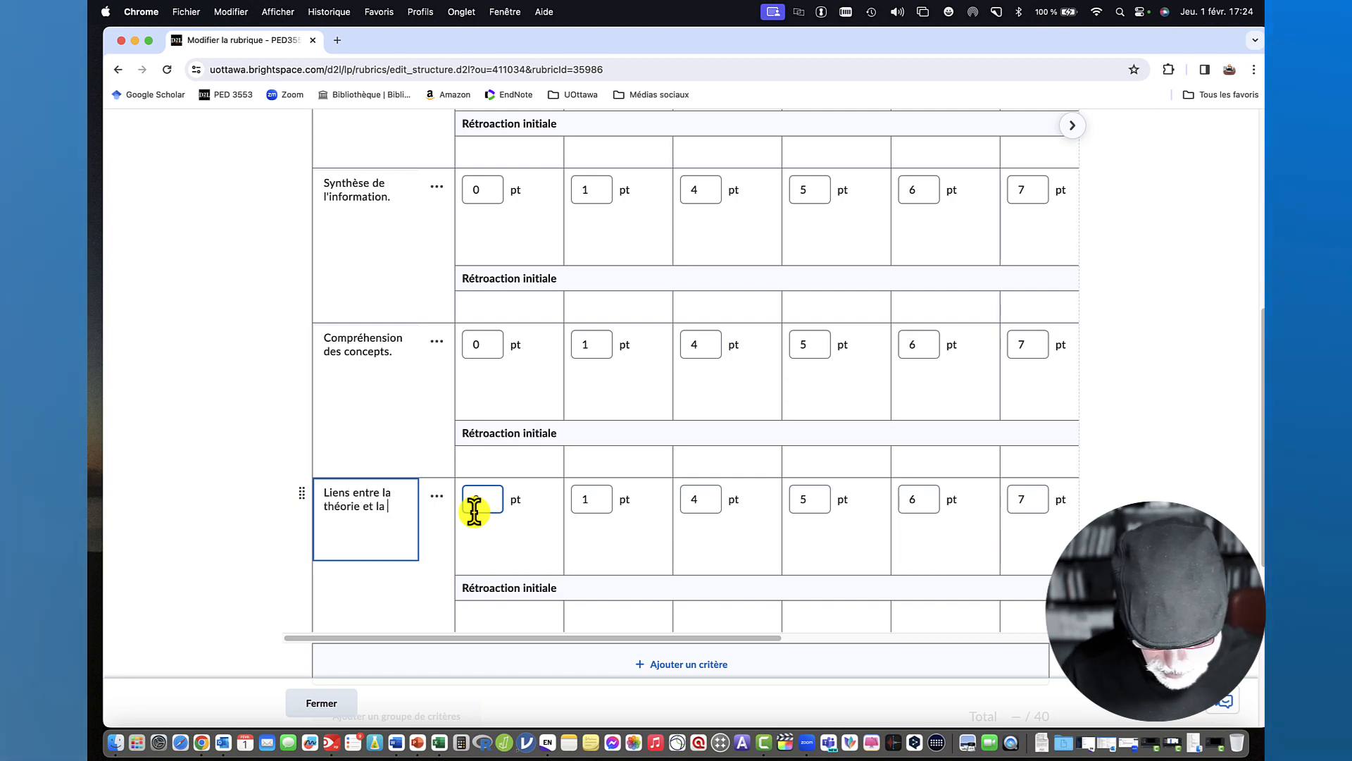
type("pratique.")
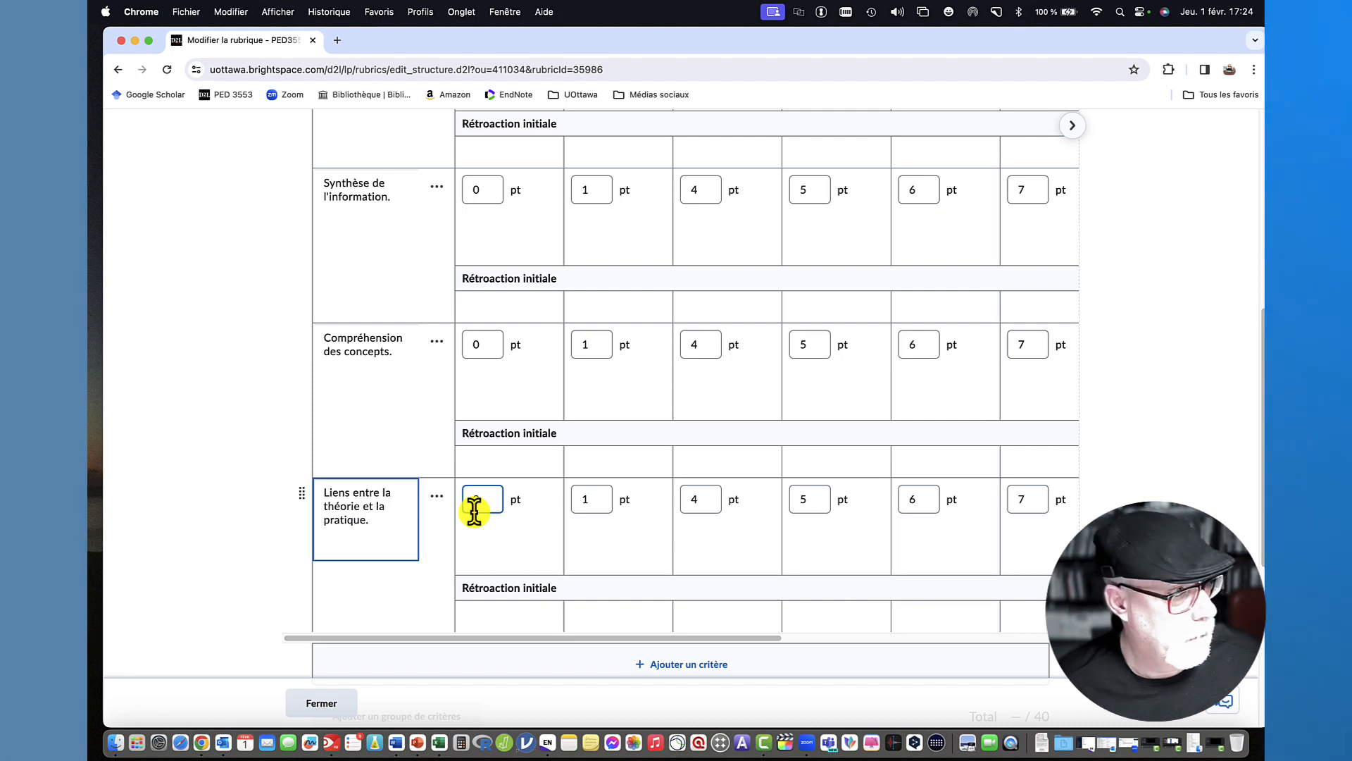
Duplicate the "Liens entre la théorie et la pratique." row and rename the copy as "Respect des consignes.".
left_click(427, 494)
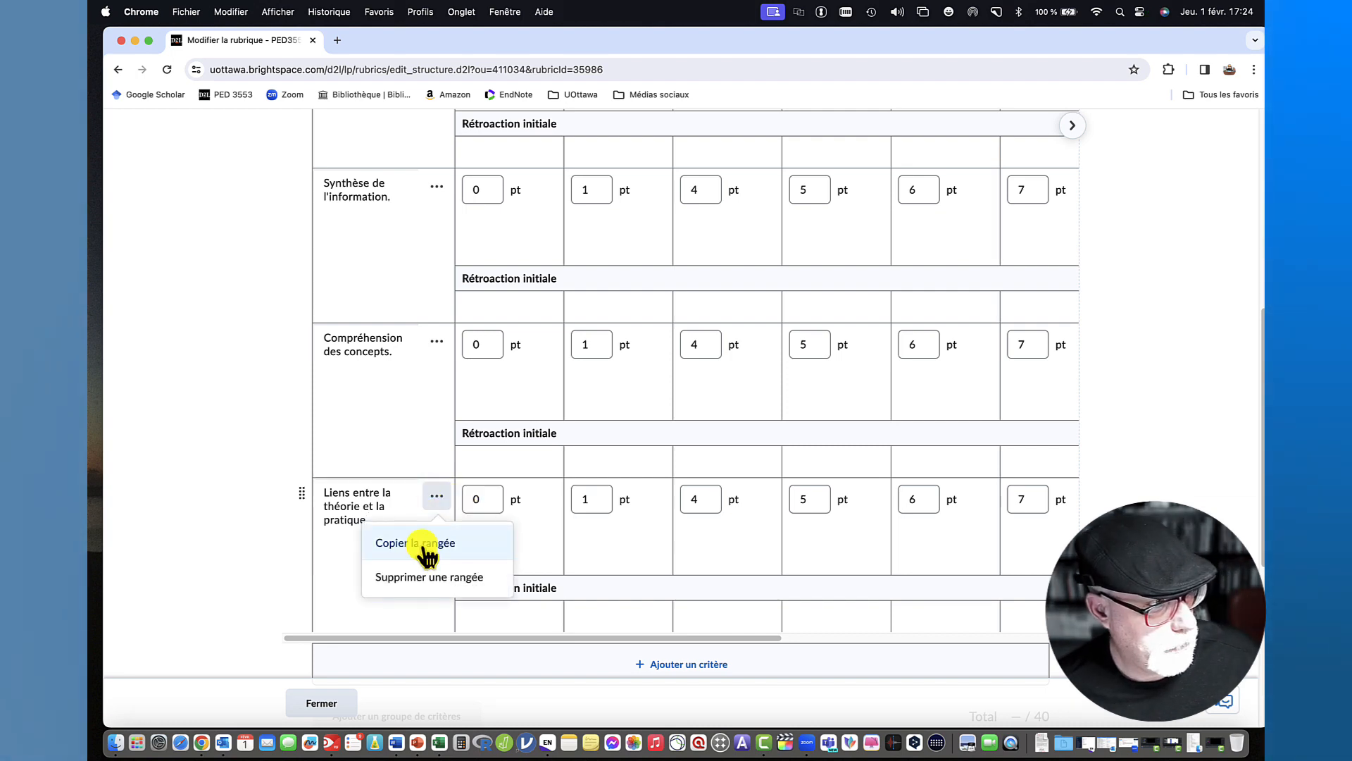
left_click(427, 545)
scroll(423, 532, "down", 3)
left_click(392, 437)
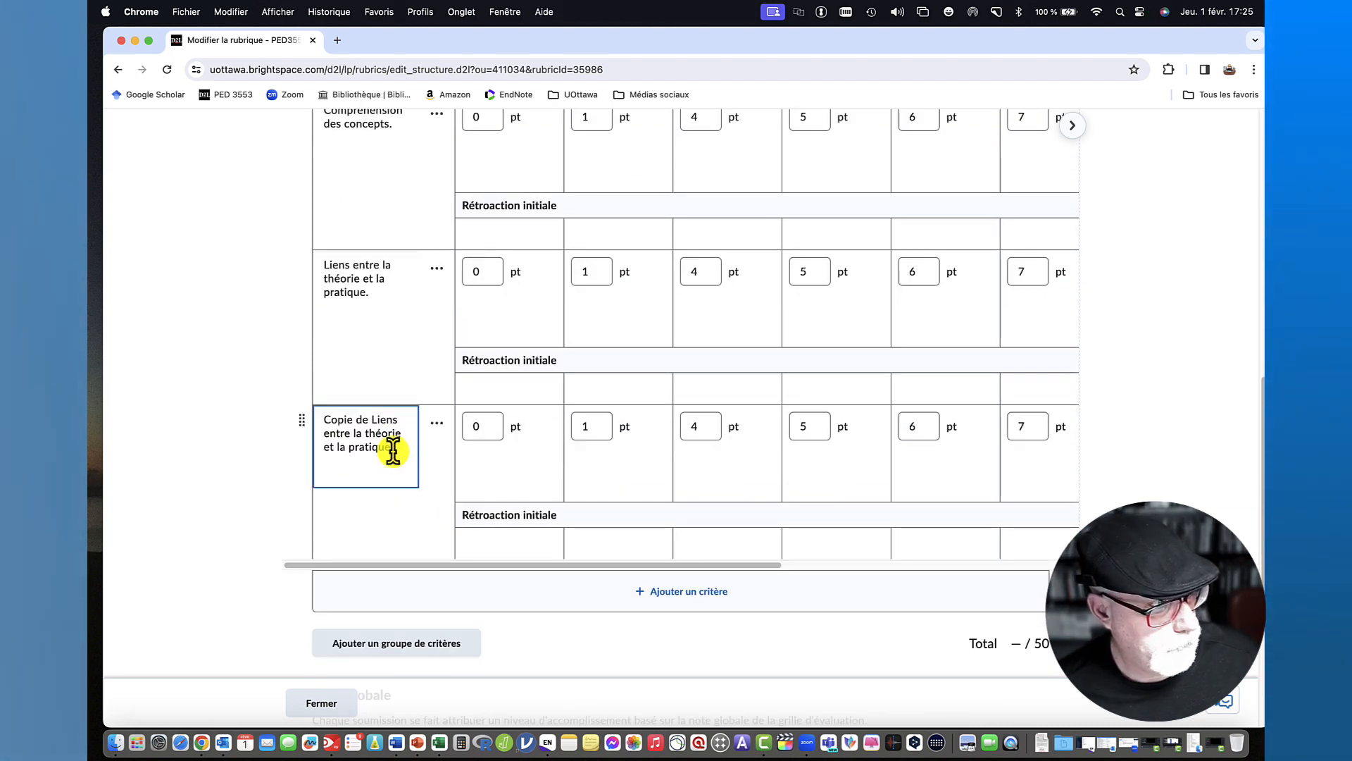
left_click_drag(395, 446, 281, 426)
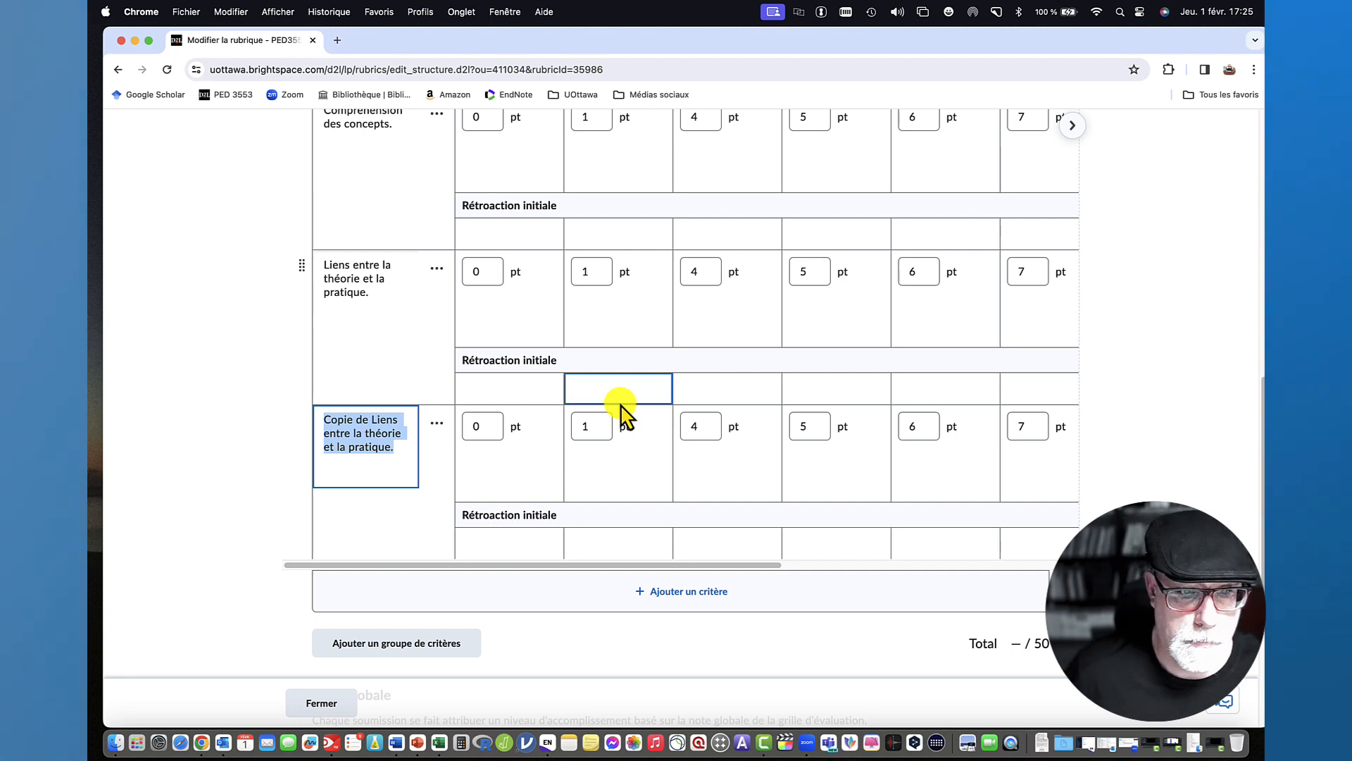
key("BackSpace")
type("Respo")
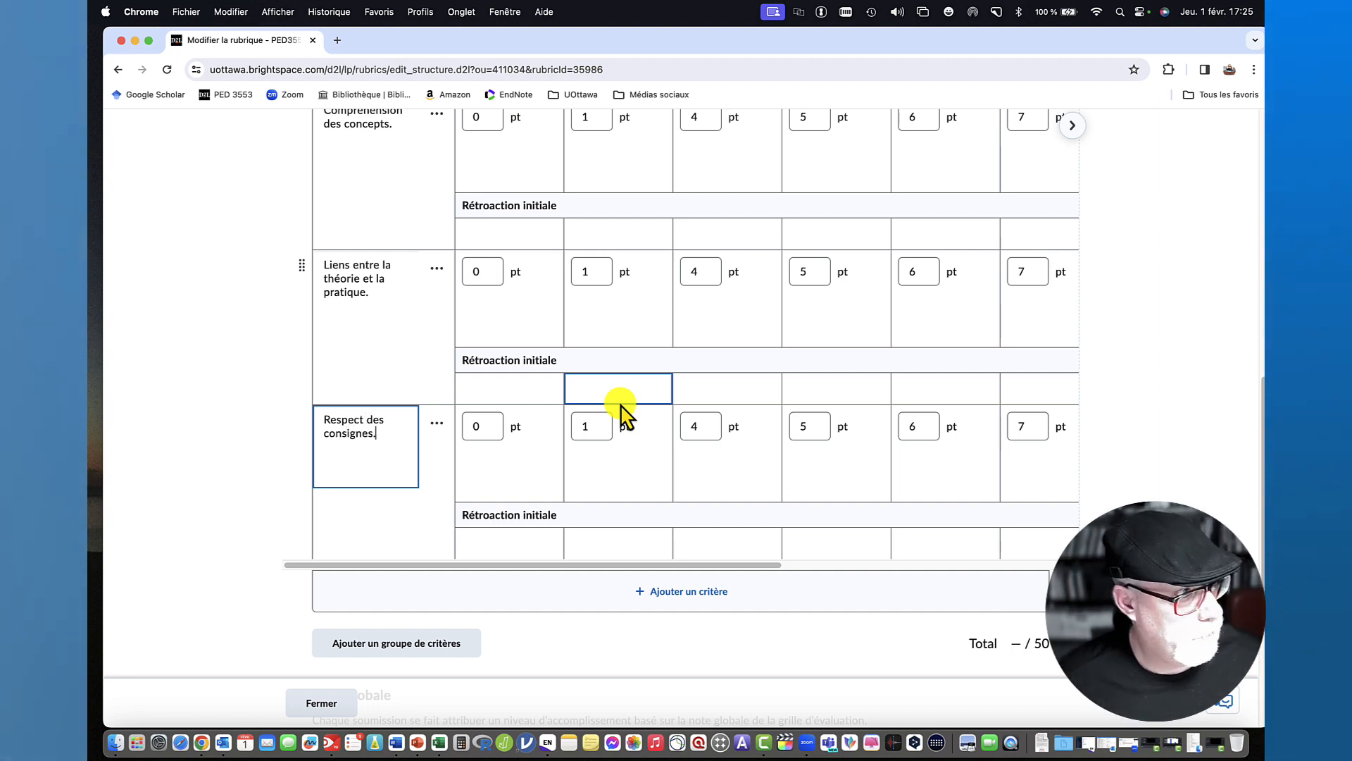
Duplicate the "Respect des consignes." row and rename the copy as "Qualité de la langue.".
left_click(437, 426)
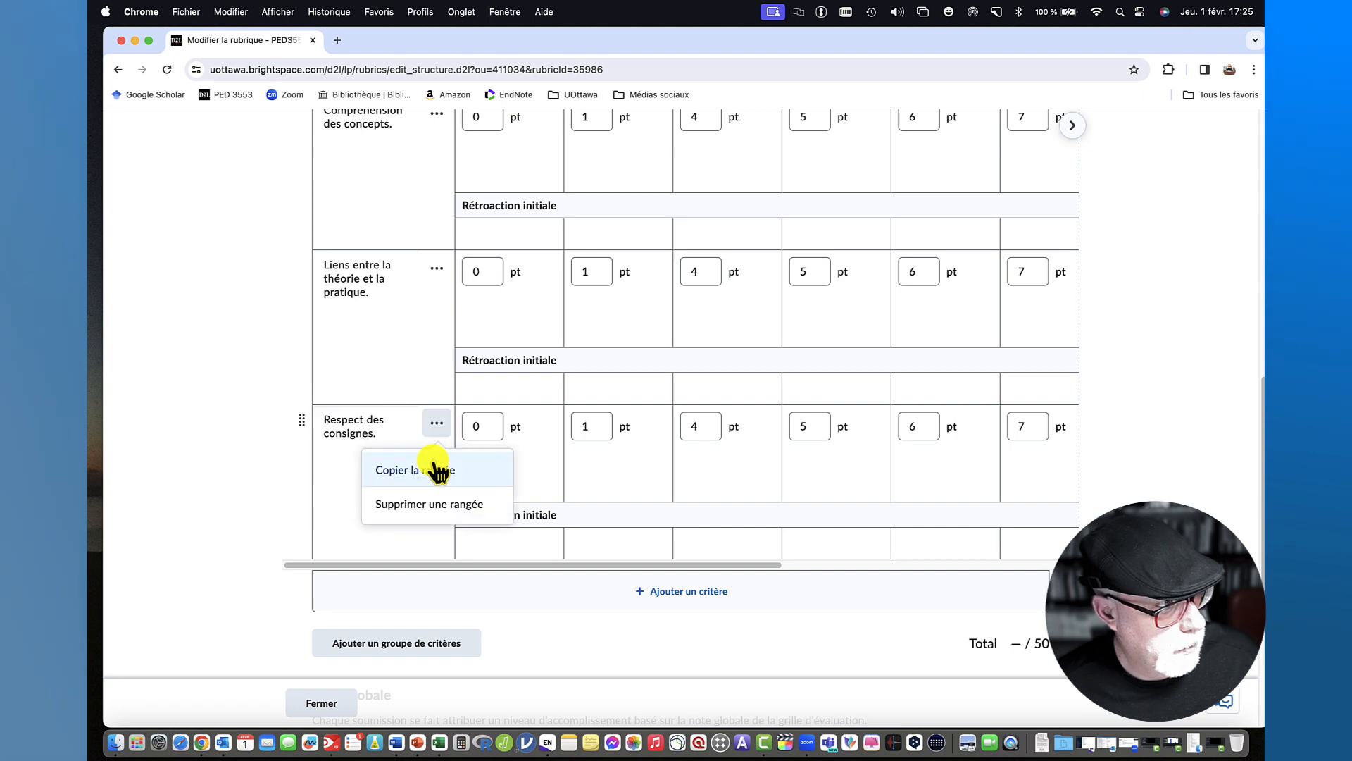
left_click(431, 470)
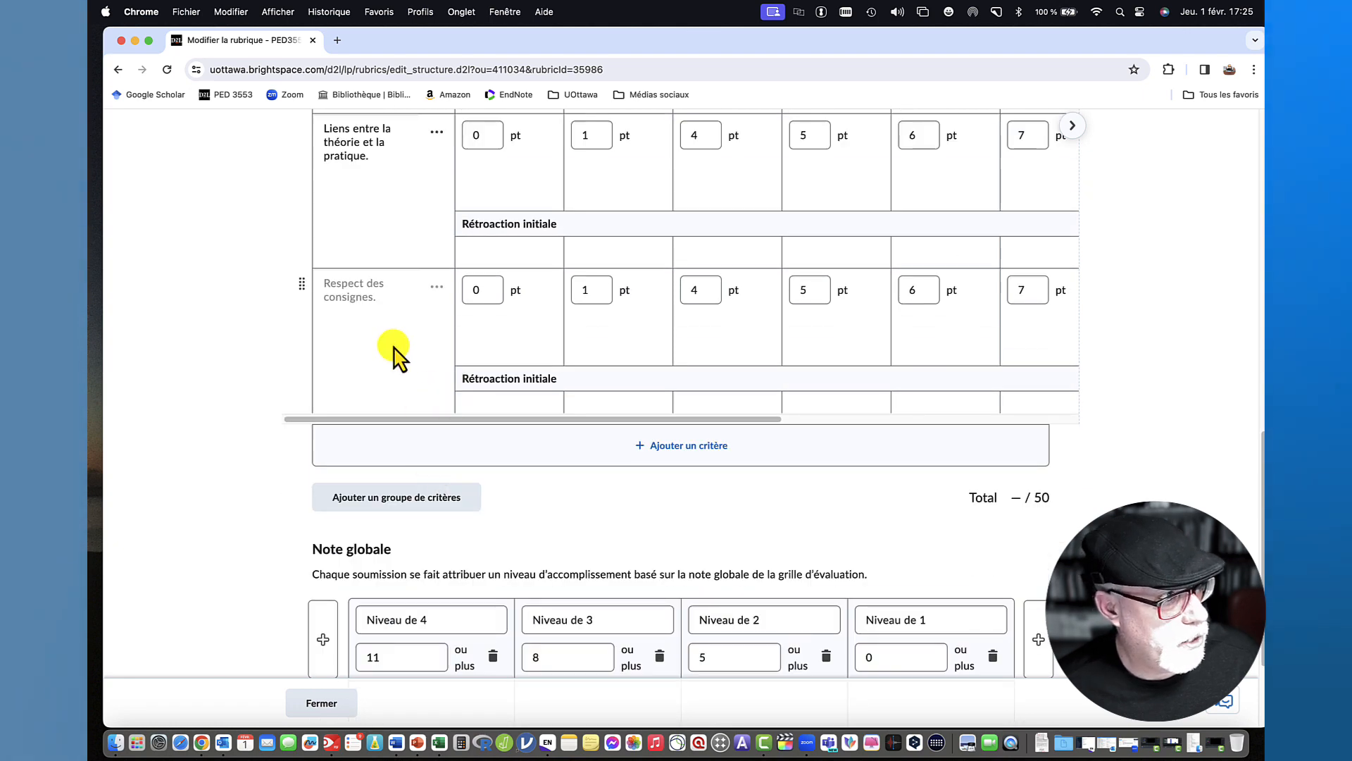
left_click_drag(358, 284, 366, 298)
left_click(368, 475)
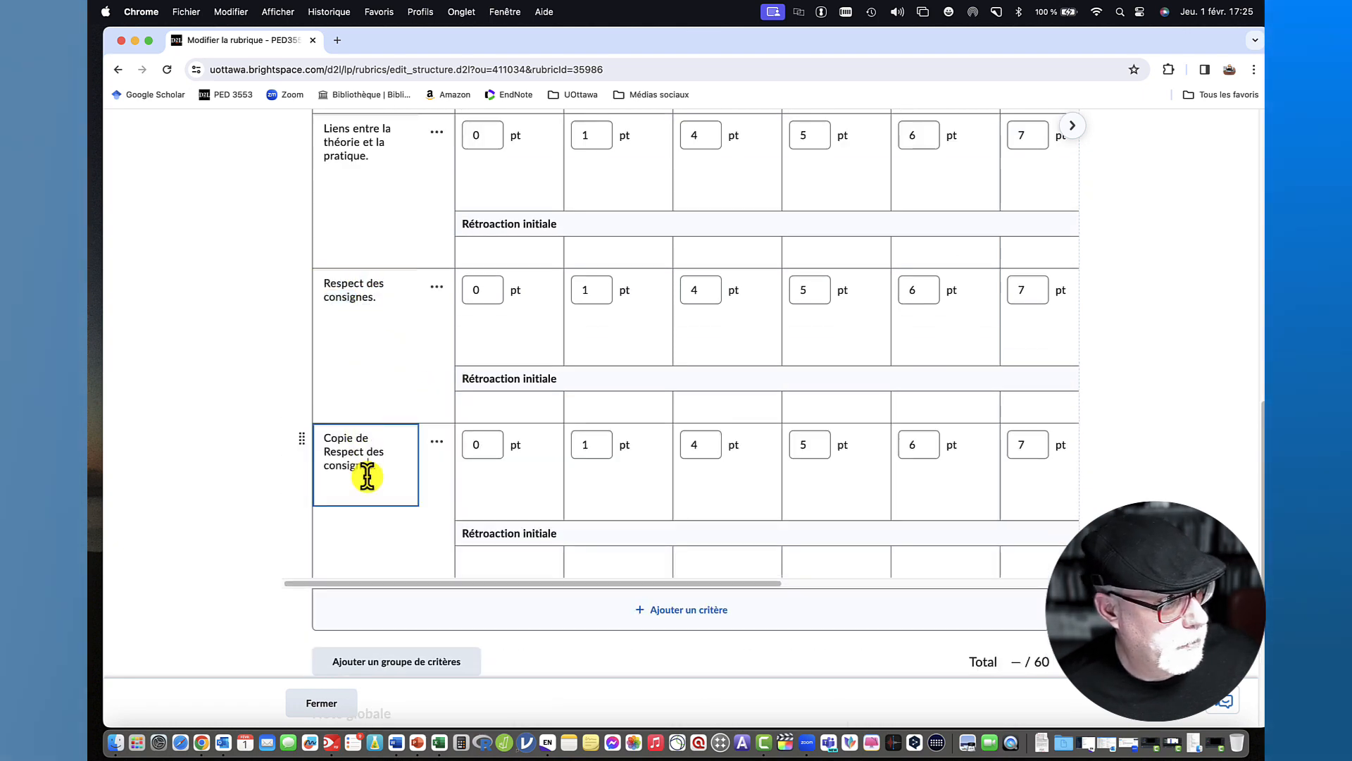
left_click_drag(378, 467, 329, 423)
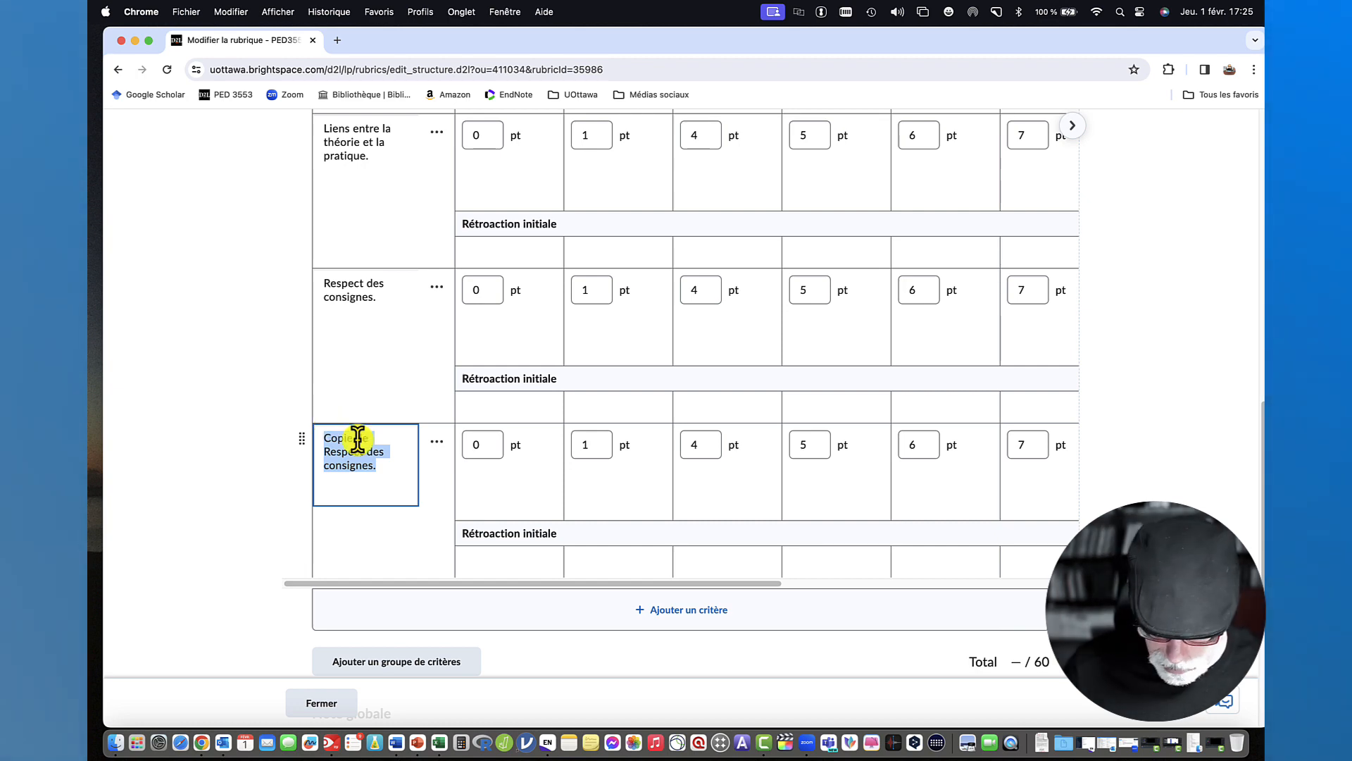
key("BackSpace")
type("Qi")
key("BackSpace")
type("ualité de la langue.")
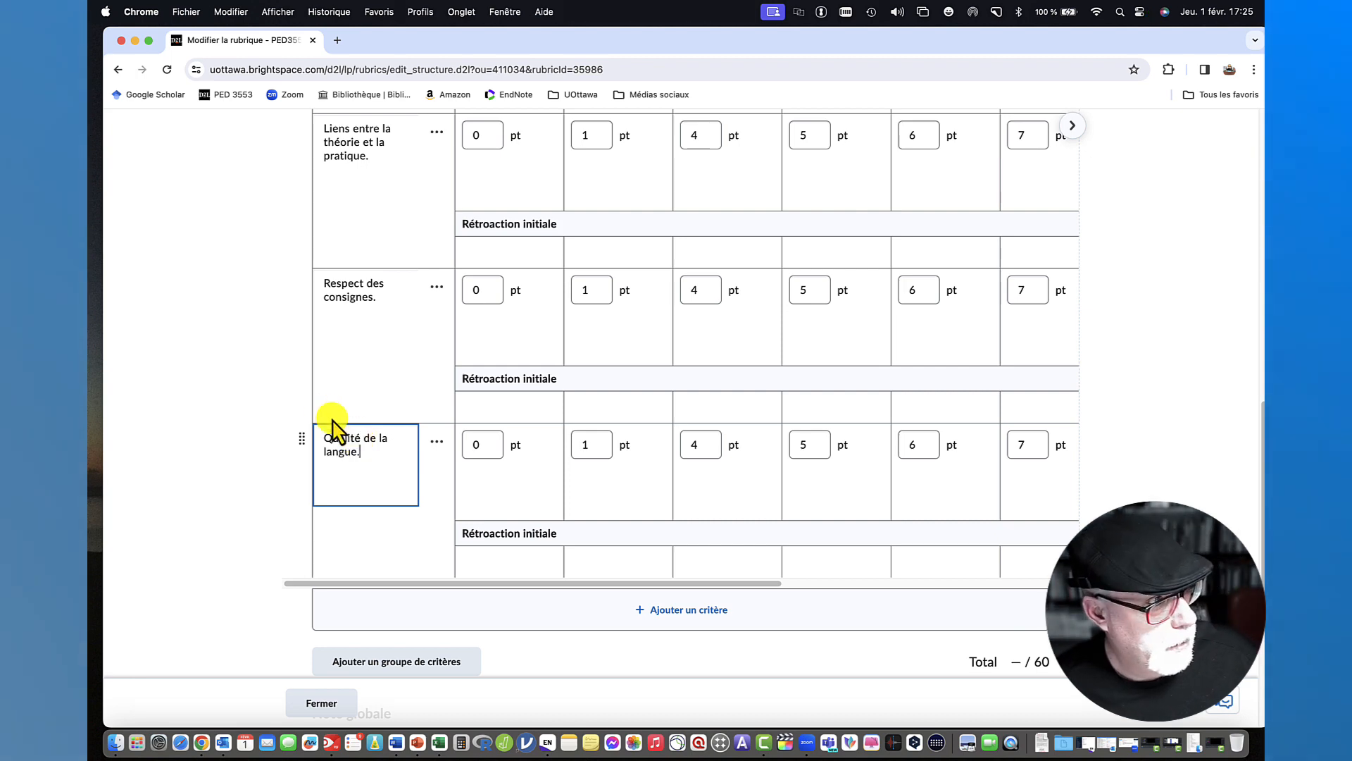
Reverse the order of the rubric's performance levels, look through the columns, and restore the original order.
scroll(401, 666, "down", 3)
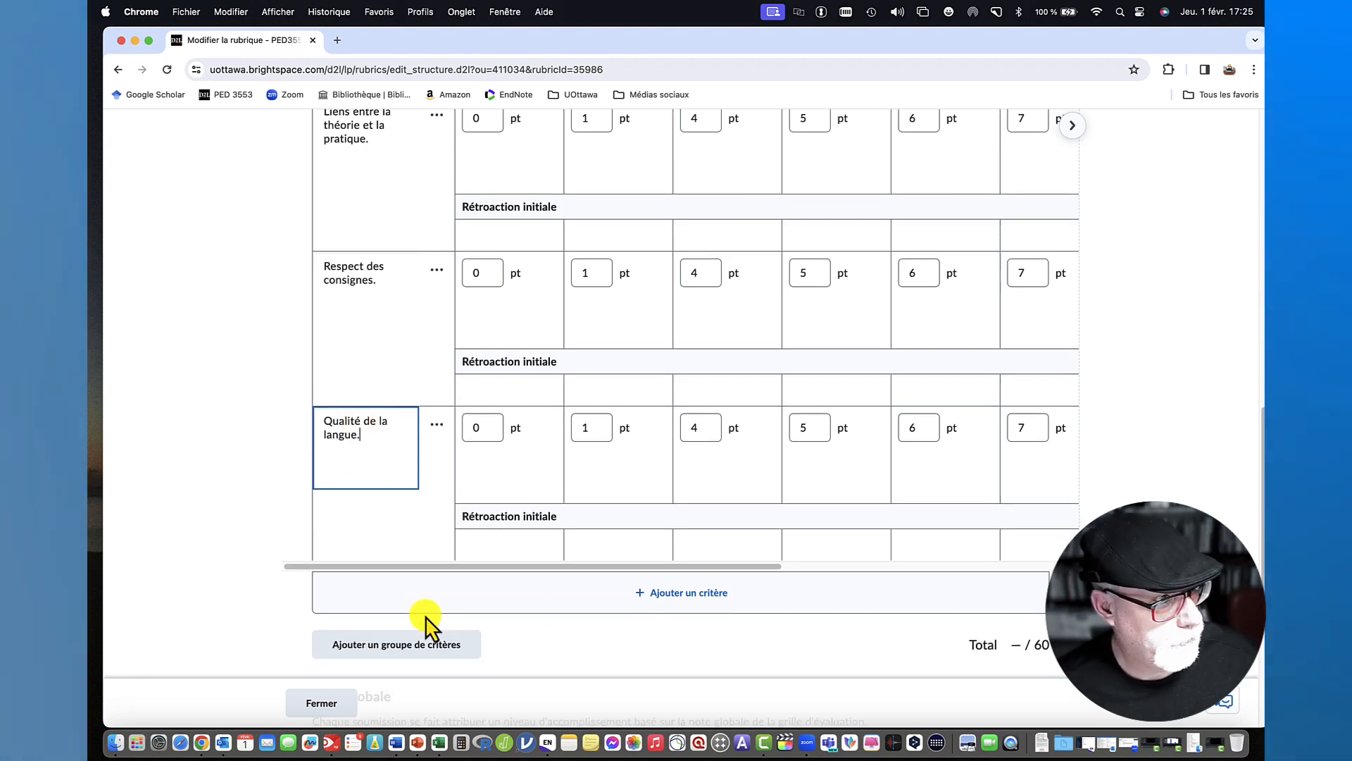
scroll(467, 591, "down", 2)
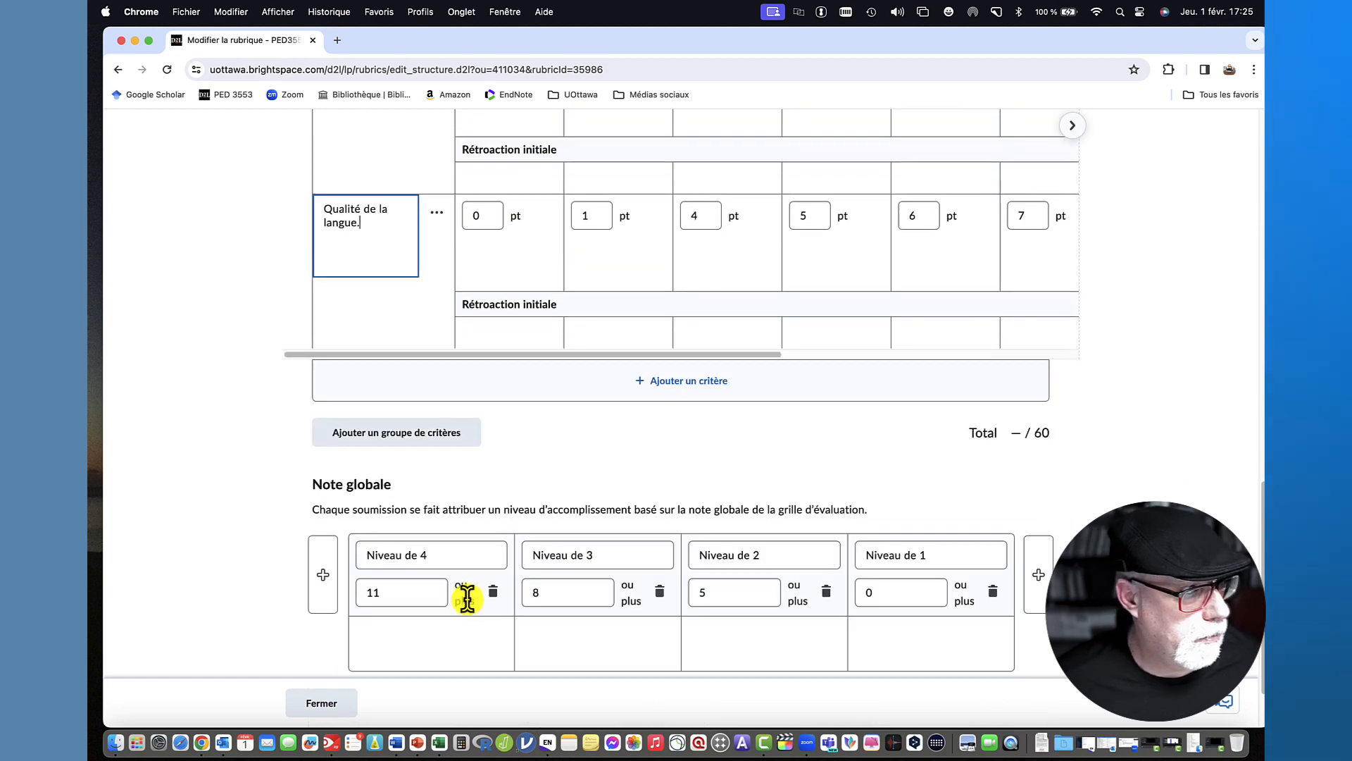
scroll(556, 530, "up", 5)
scroll(556, 530, "up", 10)
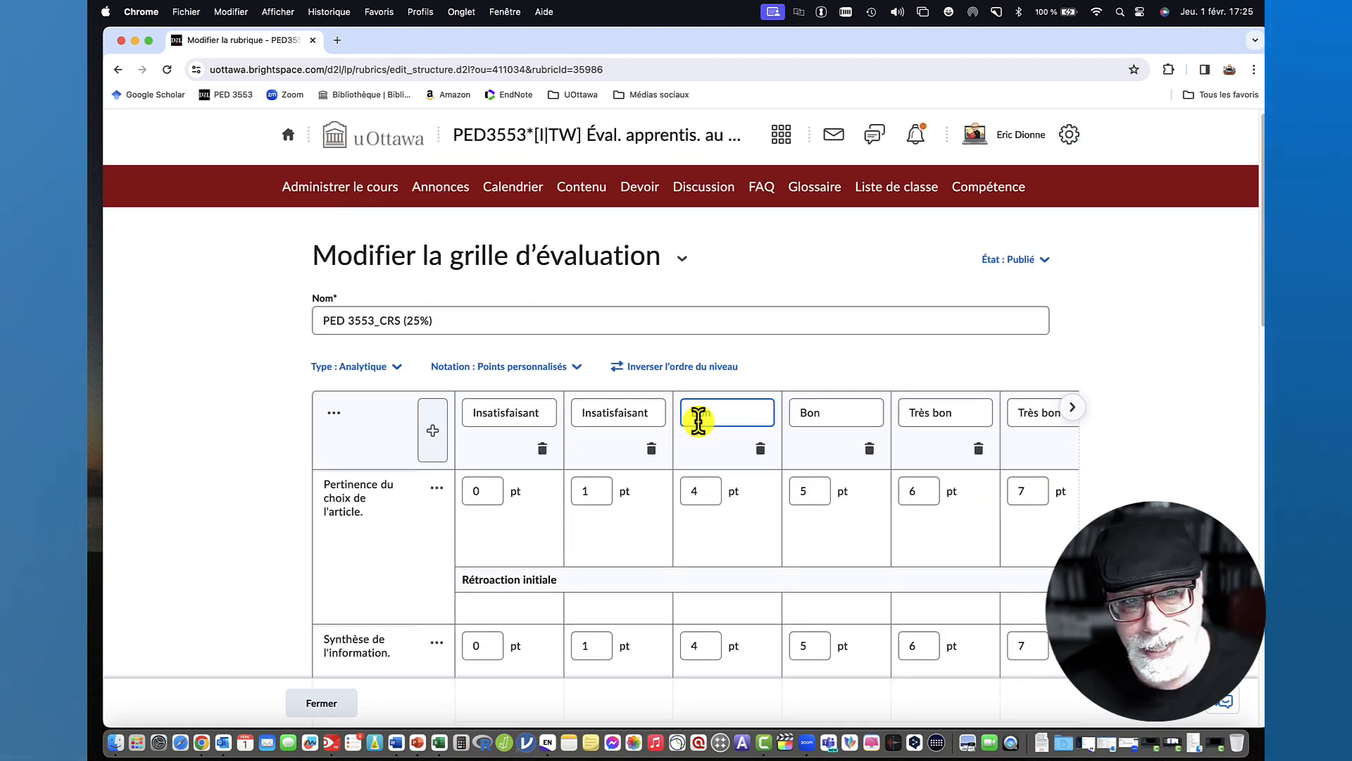
left_click(679, 366)
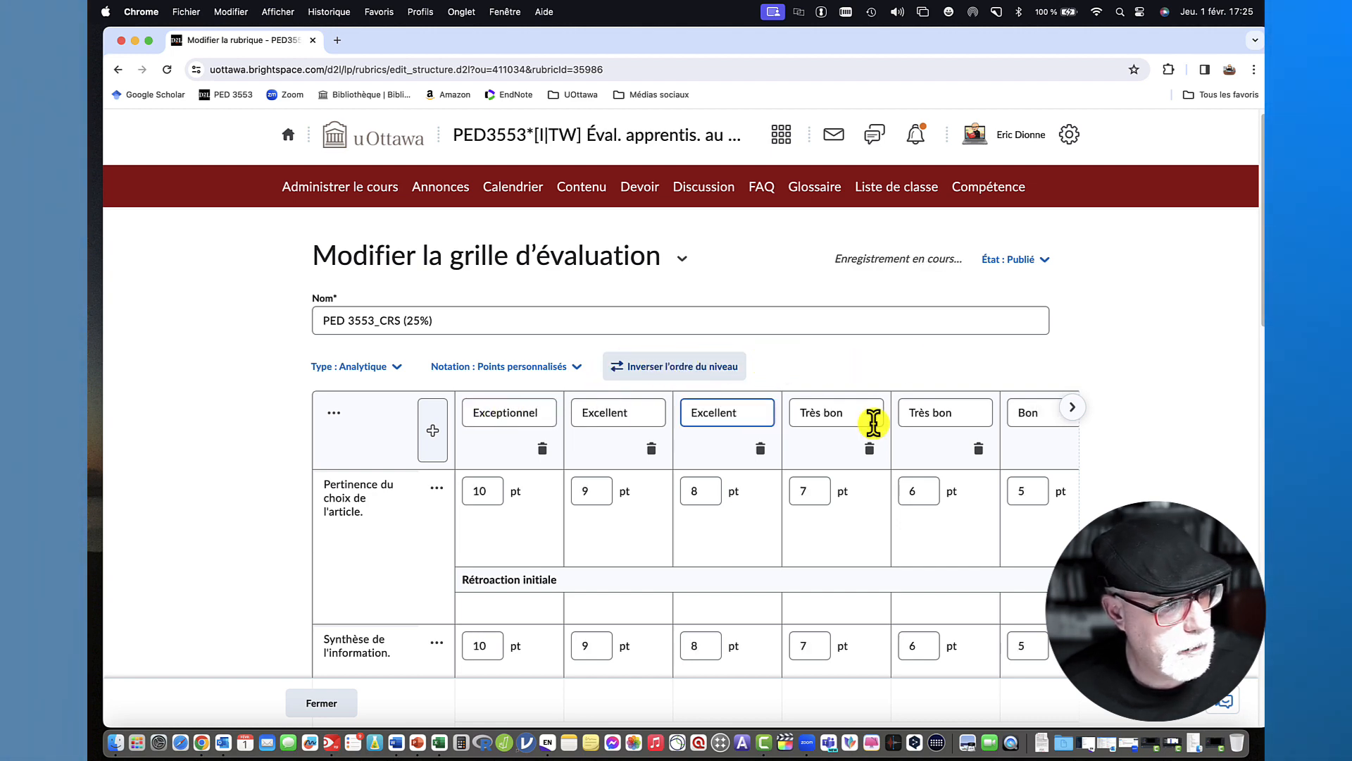
left_click(1074, 415)
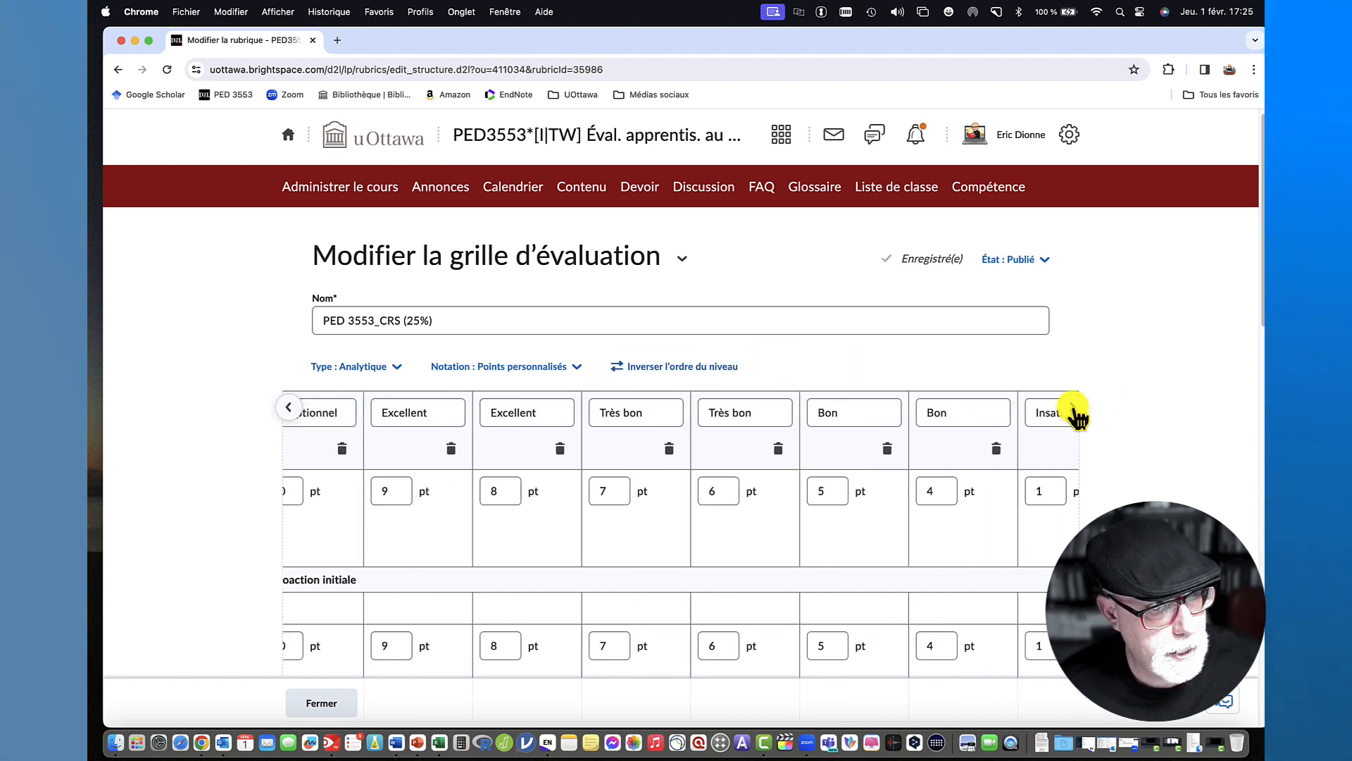
left_click(292, 415)
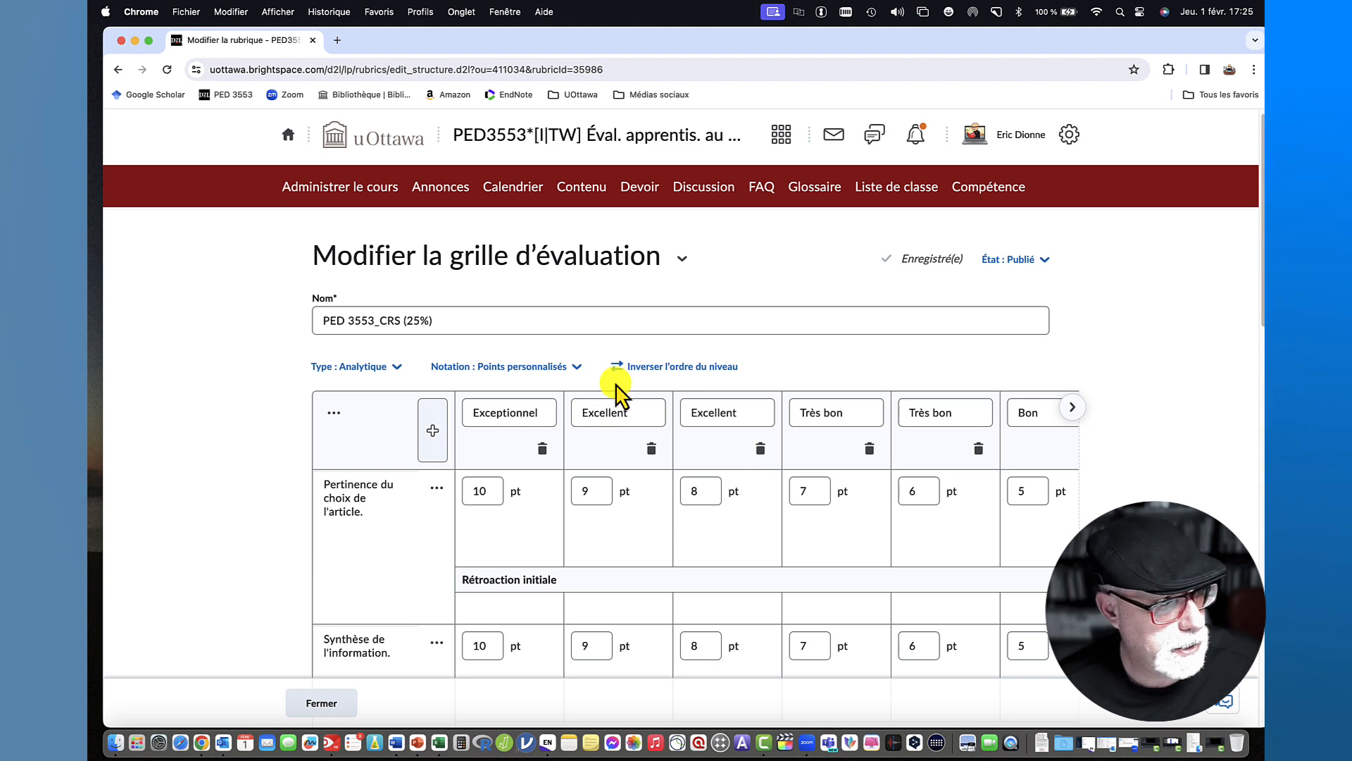
left_click(656, 366)
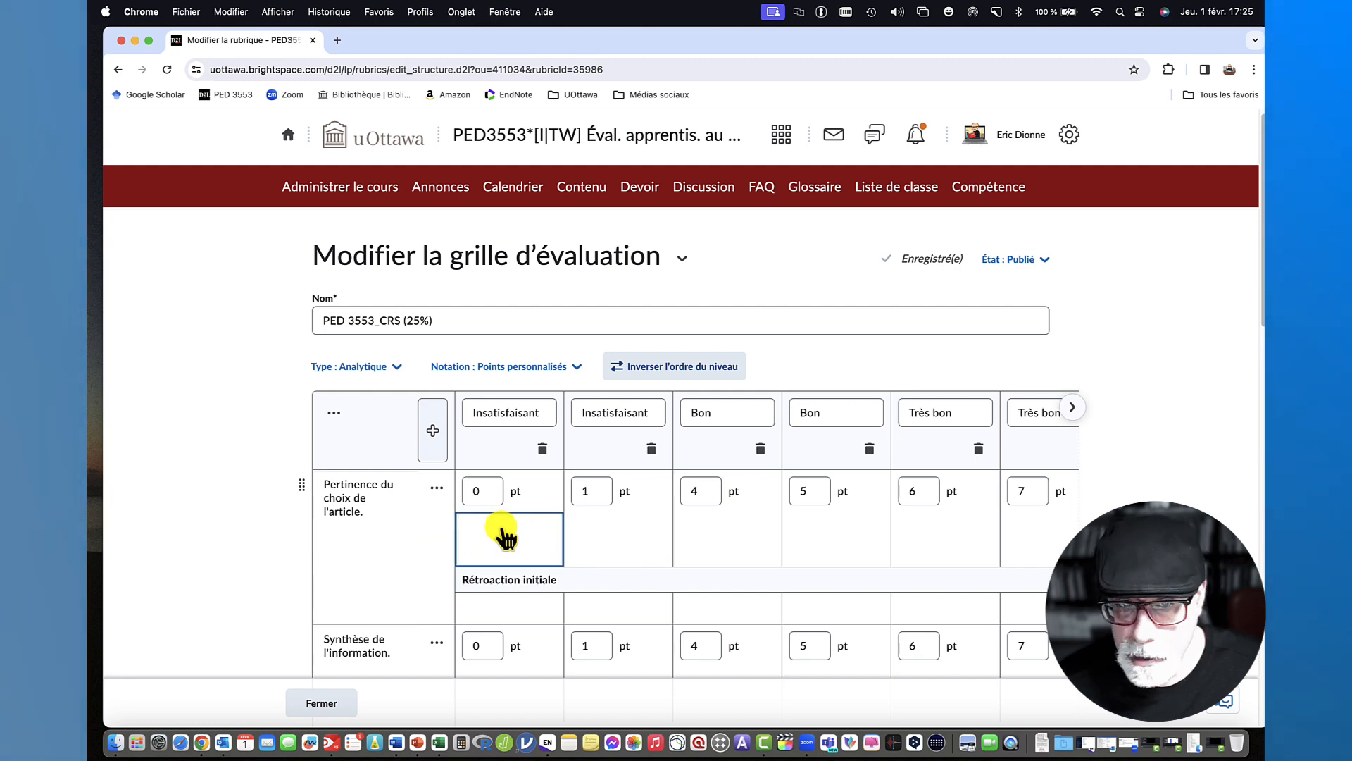
Open the description cell of the 0-point "Insatisfaisant" level for the "Pertinence du choix de l'article." criterion.
left_click(479, 536)
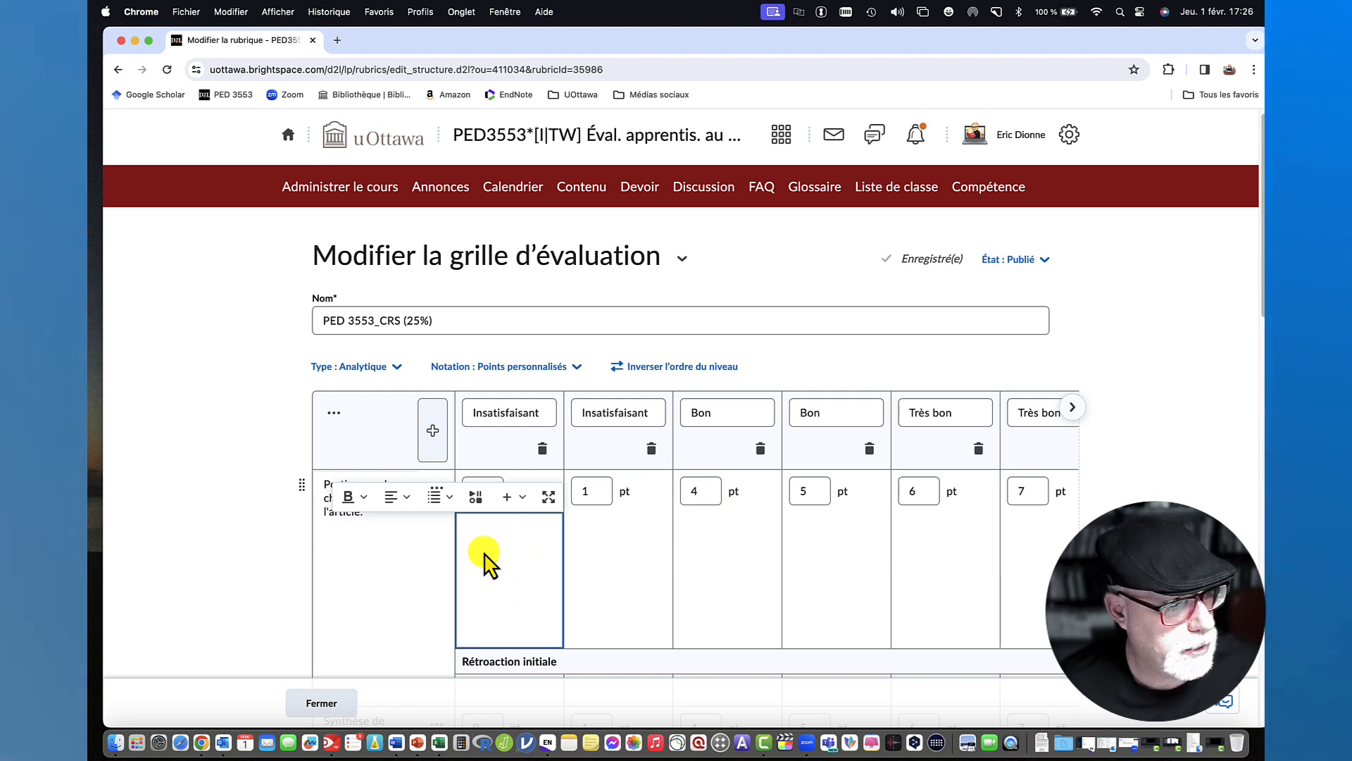
left_click(310, 498)
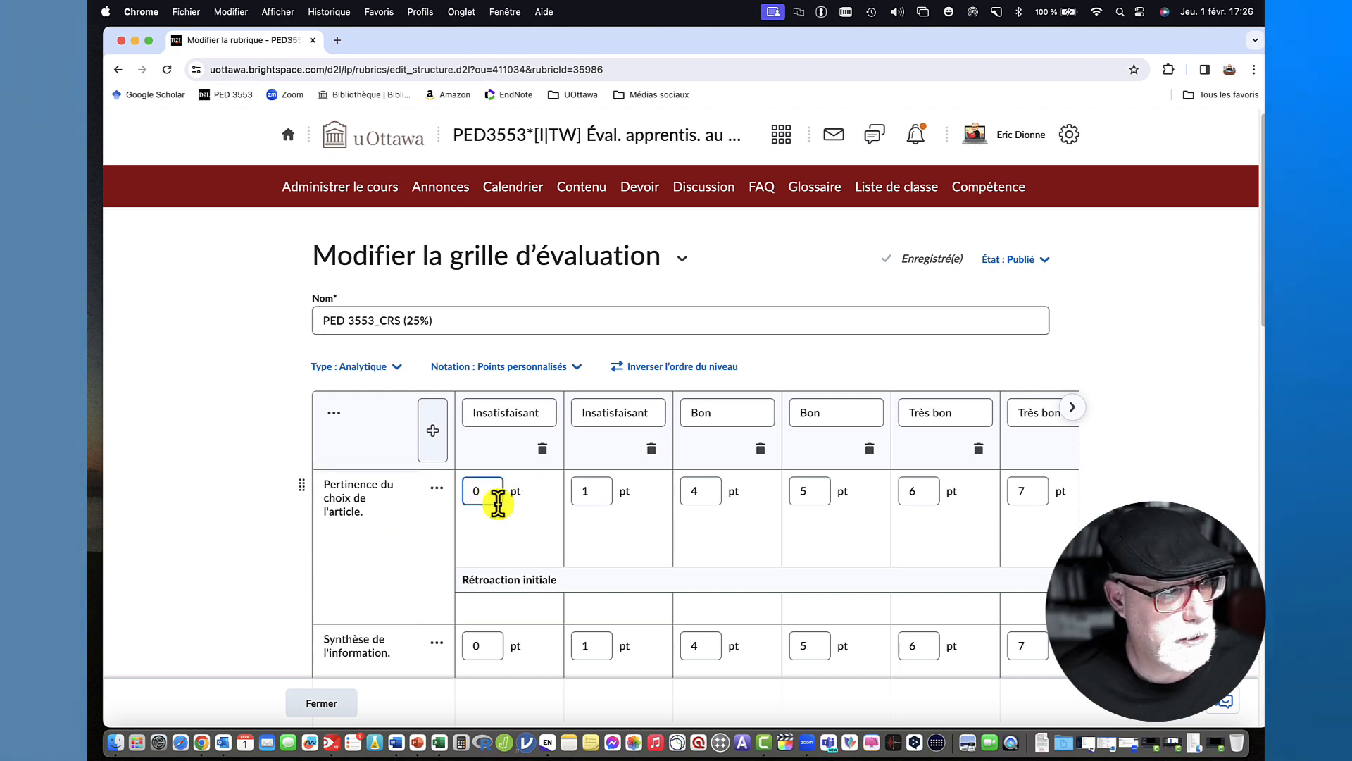
left_click(499, 539)
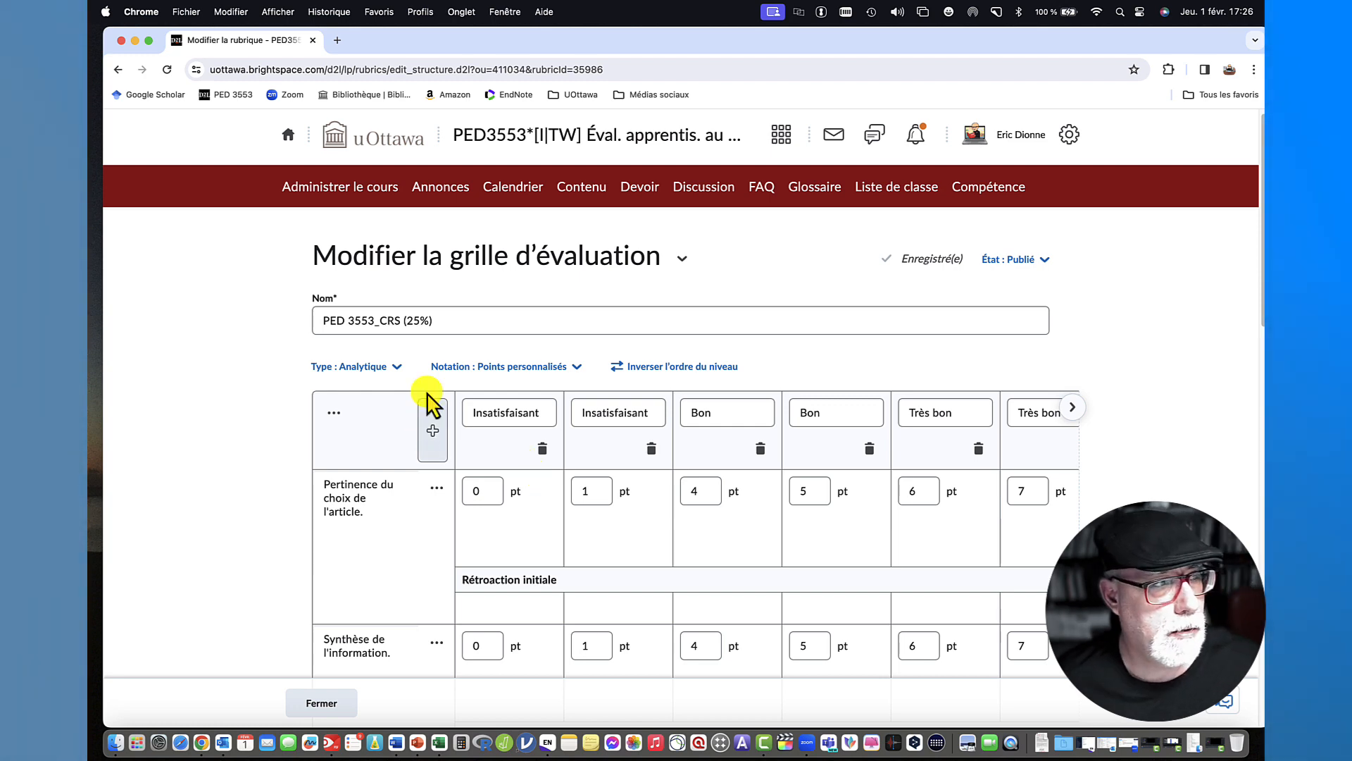
Review the whole rubric, from the level headings and criteria rows down to the overall score section.
scroll(556, 289, "down", 3)
scroll(556, 288, "down", 10)
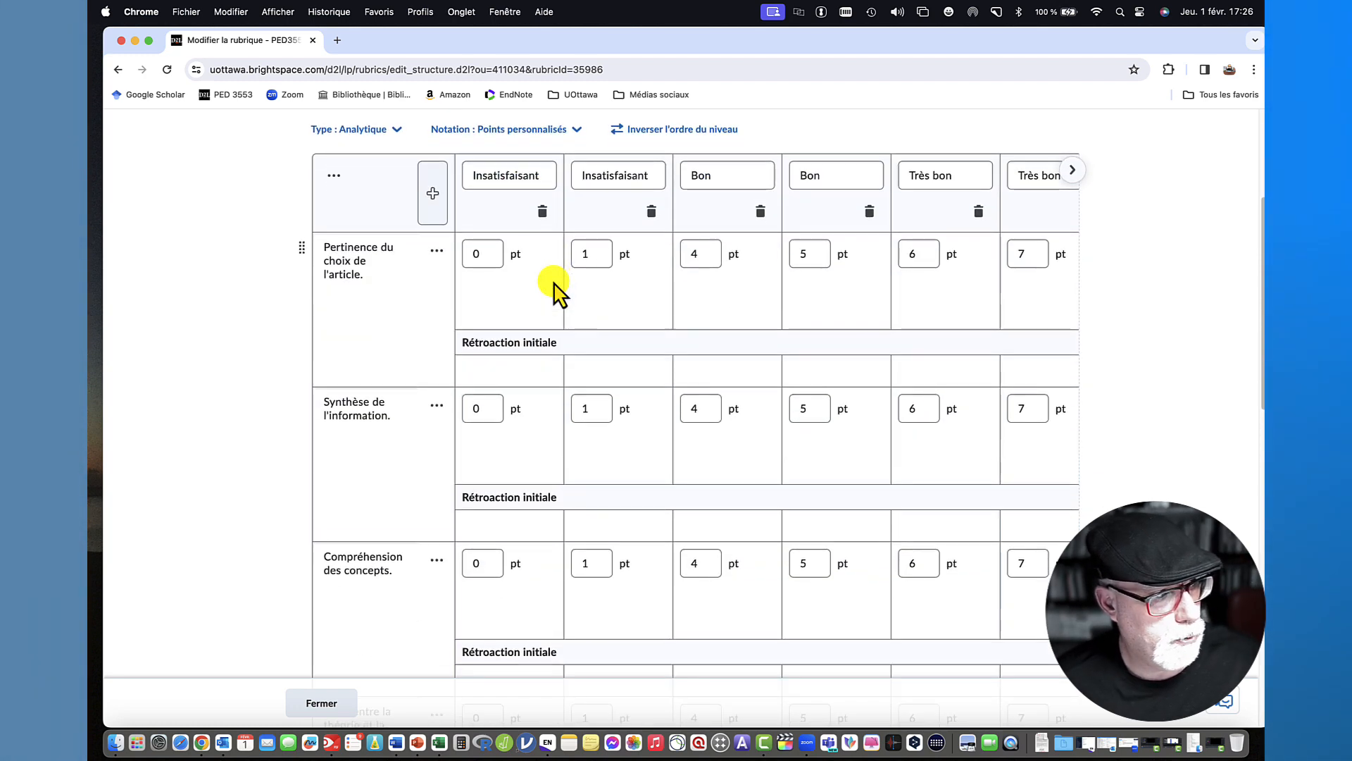
scroll(524, 436, "down", 3)
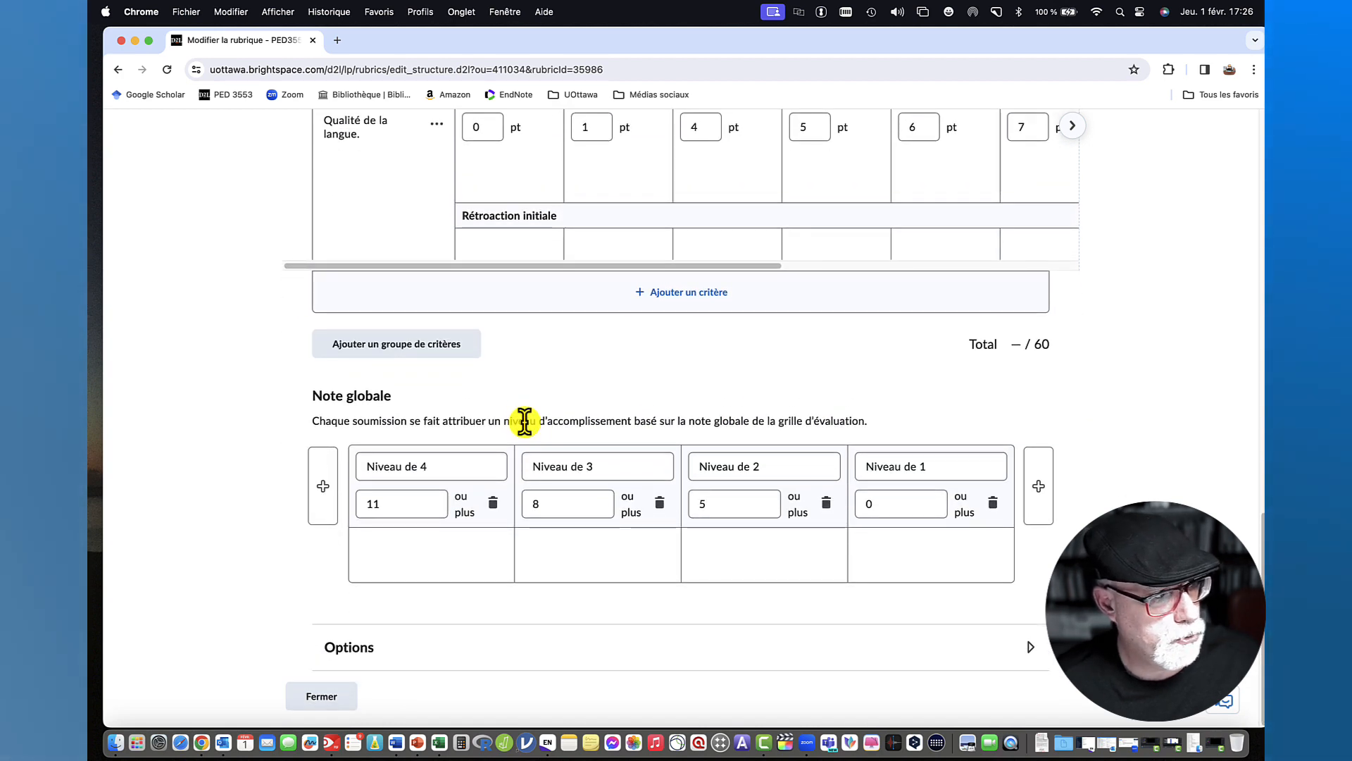
scroll(524, 420, "up", 15)
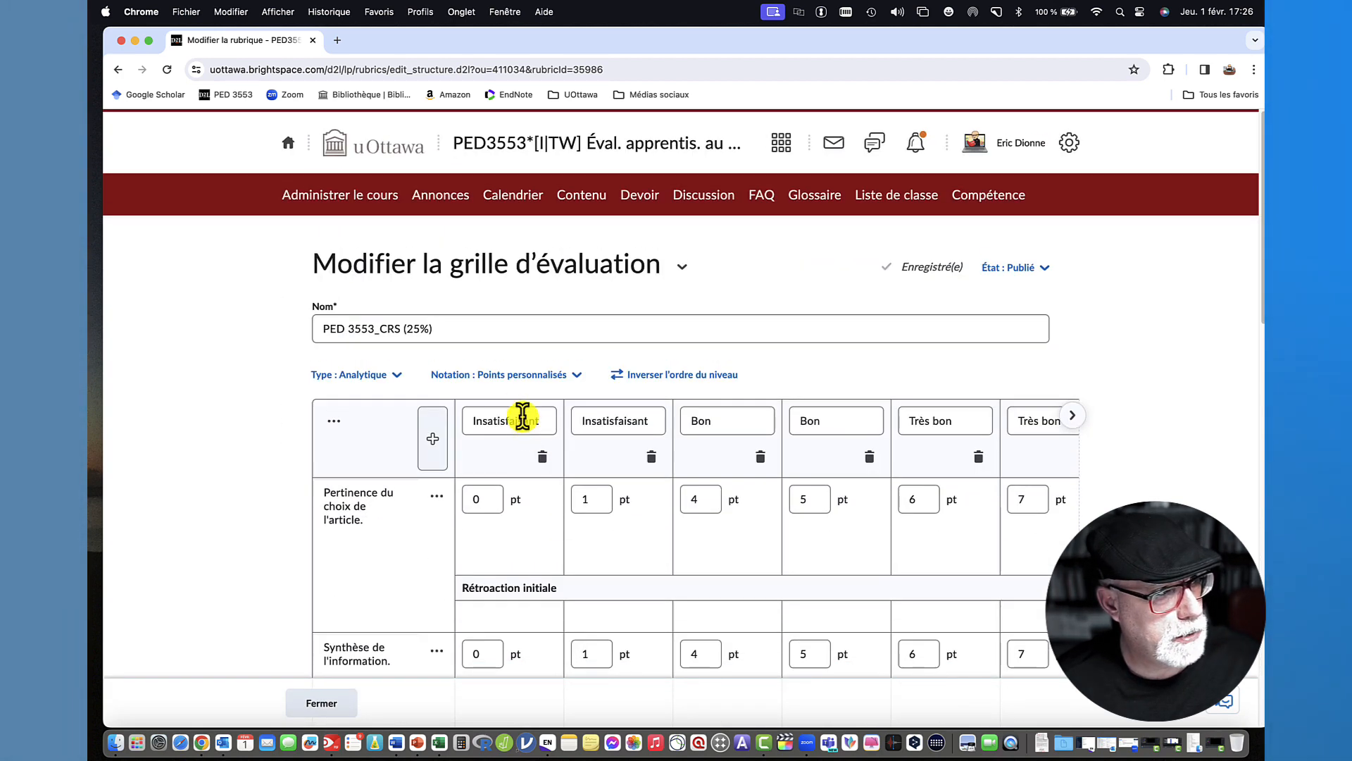
scroll(598, 370, "down", 1)
scroll(602, 338, "down", 2)
left_click(596, 329)
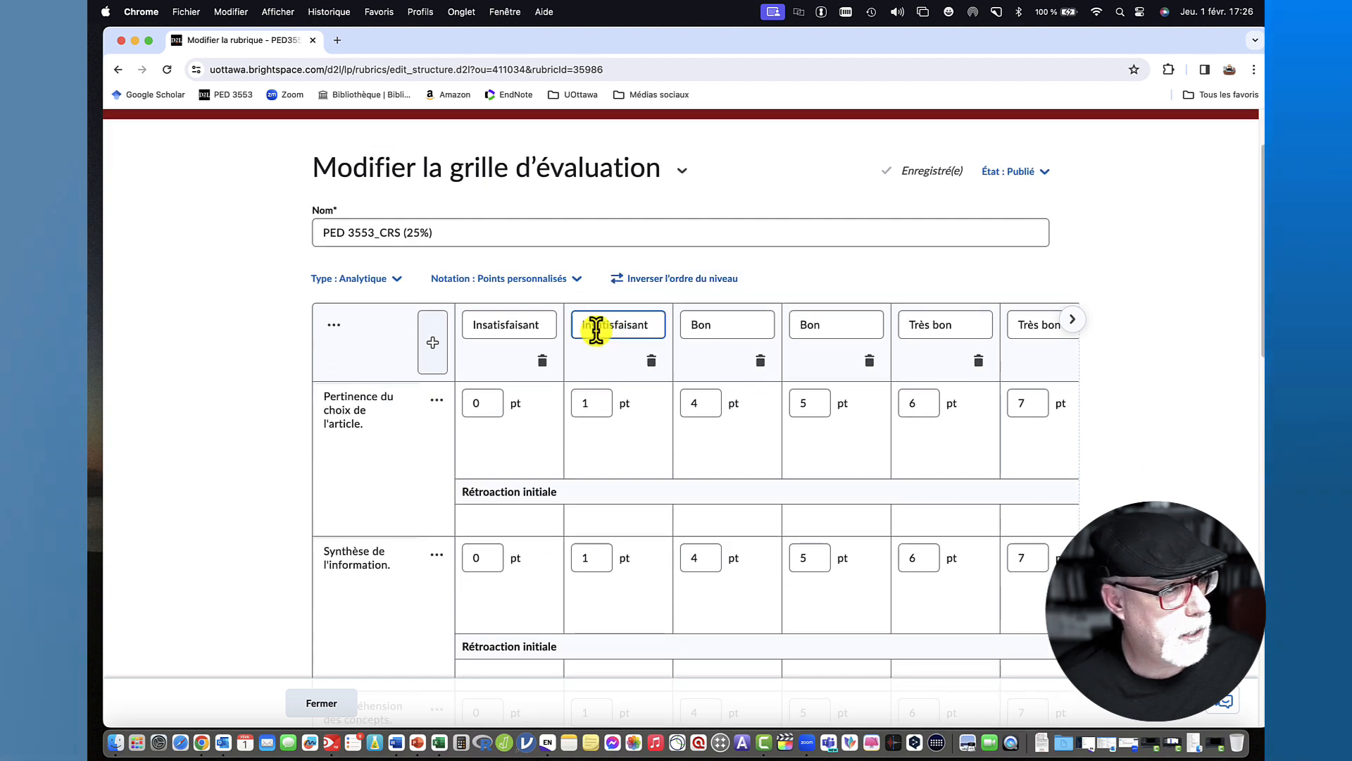
scroll(568, 386, "down", 15)
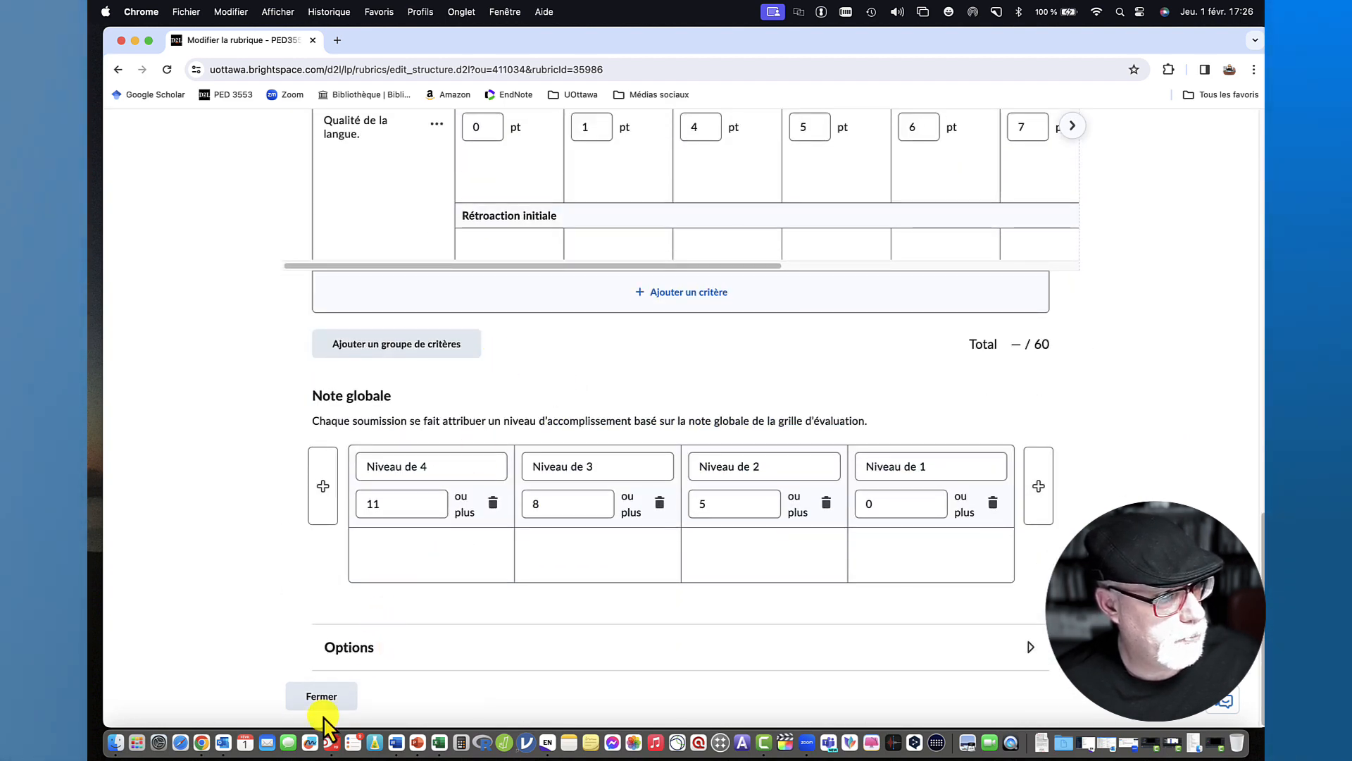
Close the rubric, reopen PED 3553_CRS (25%) for editing, and check its levels and criteria rows.
left_click(343, 695)
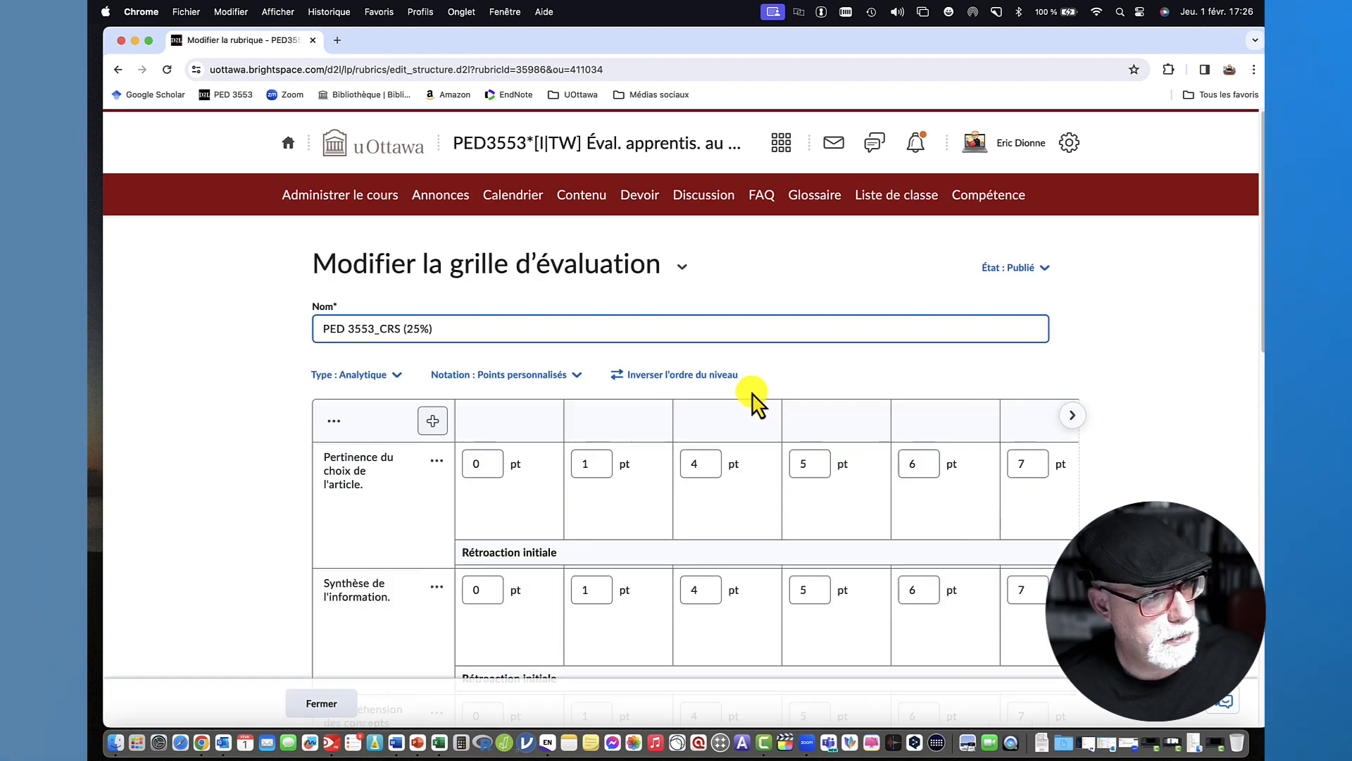
scroll(750, 401, "down", 2)
scroll(704, 415, "down", 4)
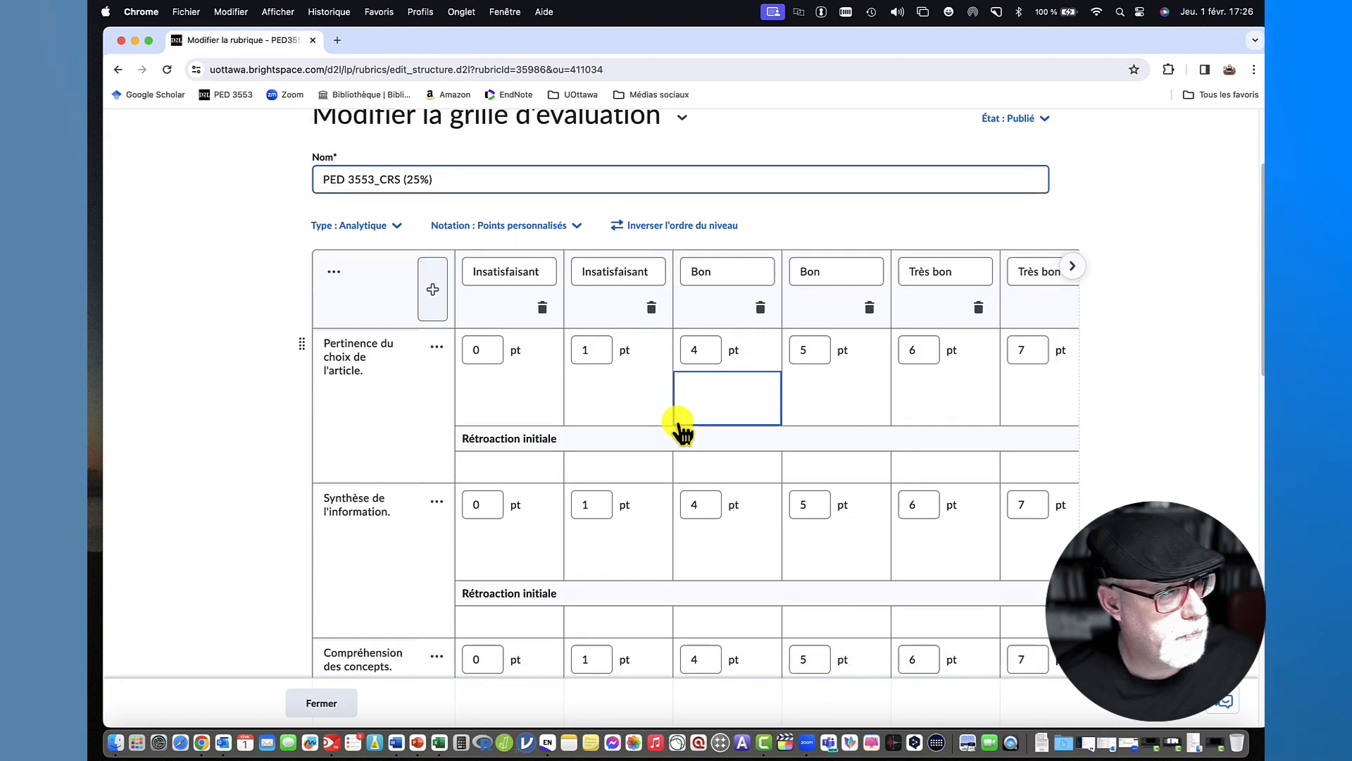
scroll(680, 426, "down", 3)
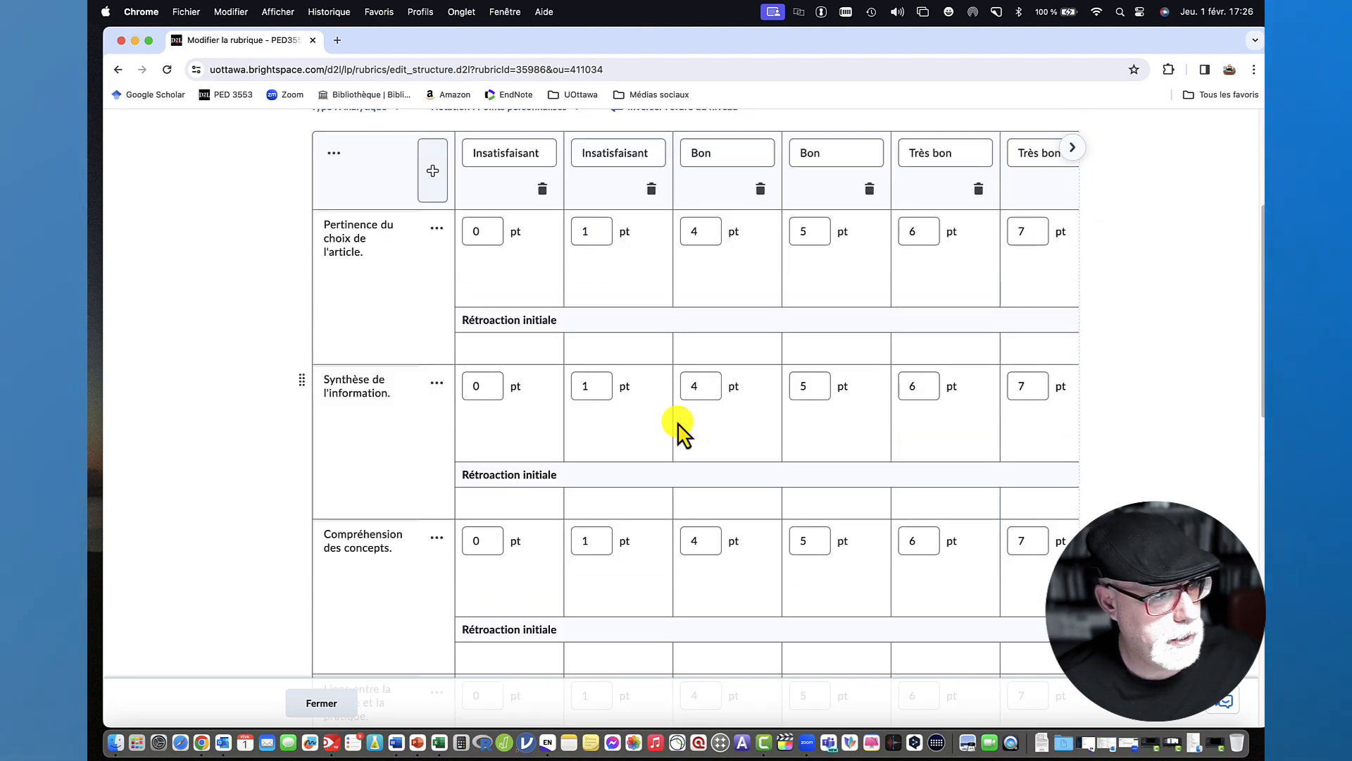
scroll(680, 427, "up", 8)
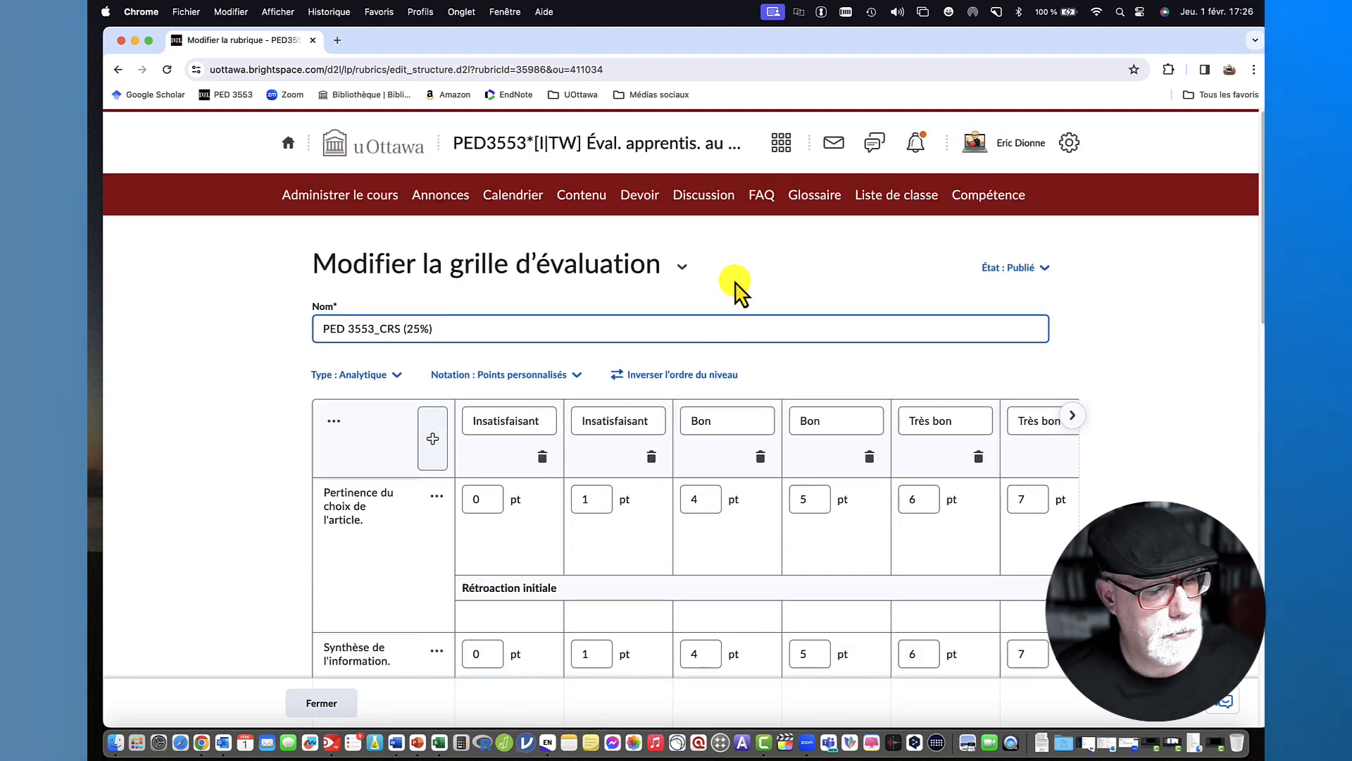